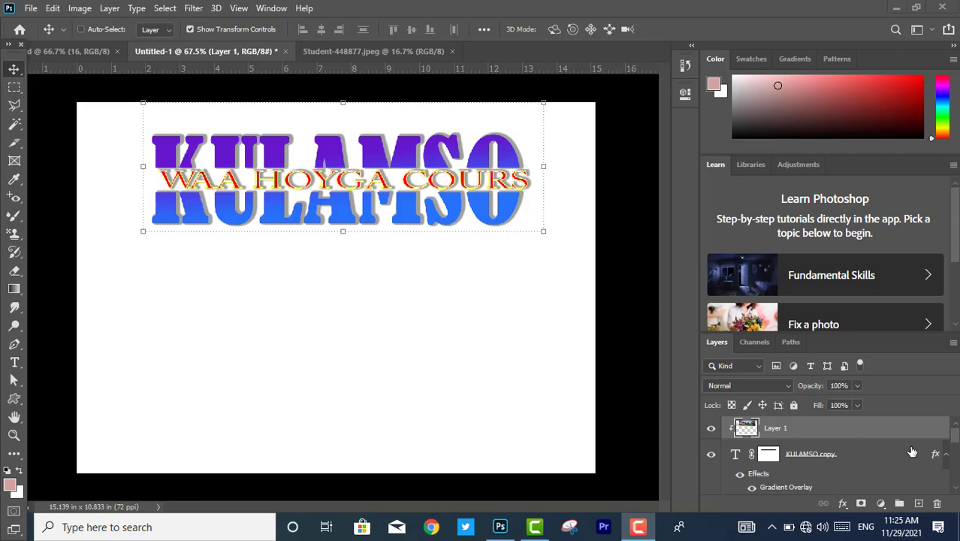
Step: Close the Untitled-1 design without saving it and create a new blank white document
{"action": "left_click", "coordinate": [285, 51]}
{"action": "left_click", "coordinate": [467, 203]}
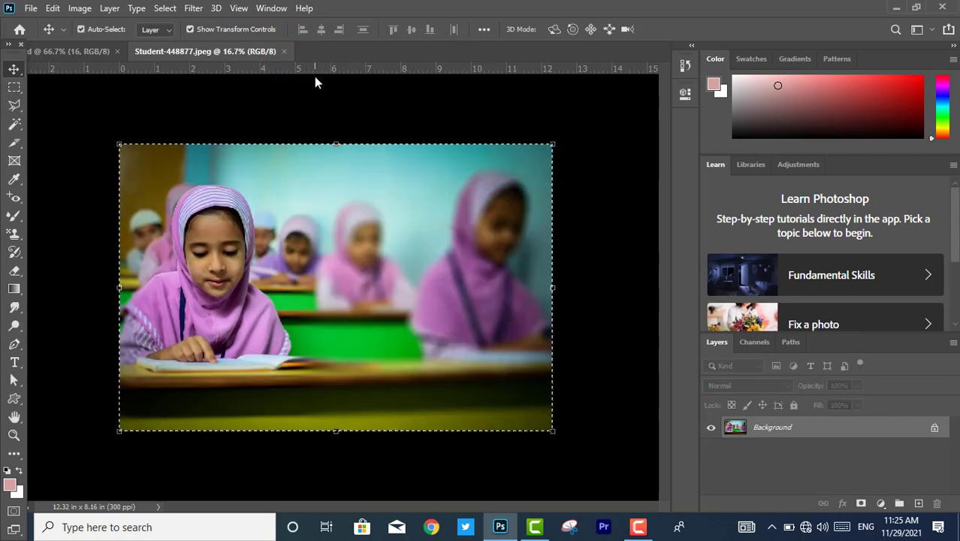
{"action": "key", "text": "ctrl+n"}
{"action": "left_click", "coordinate": [543, 160]}
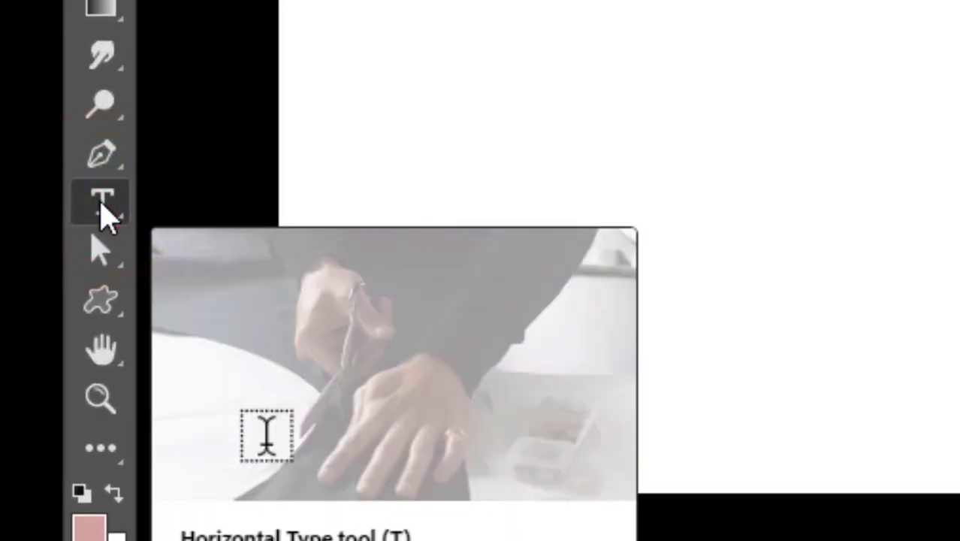
Step: Start a horizontal text line in the upper middle of the canvas and set its text color to red, ff0000
{"action": "left_click", "coordinate": [104, 207]}
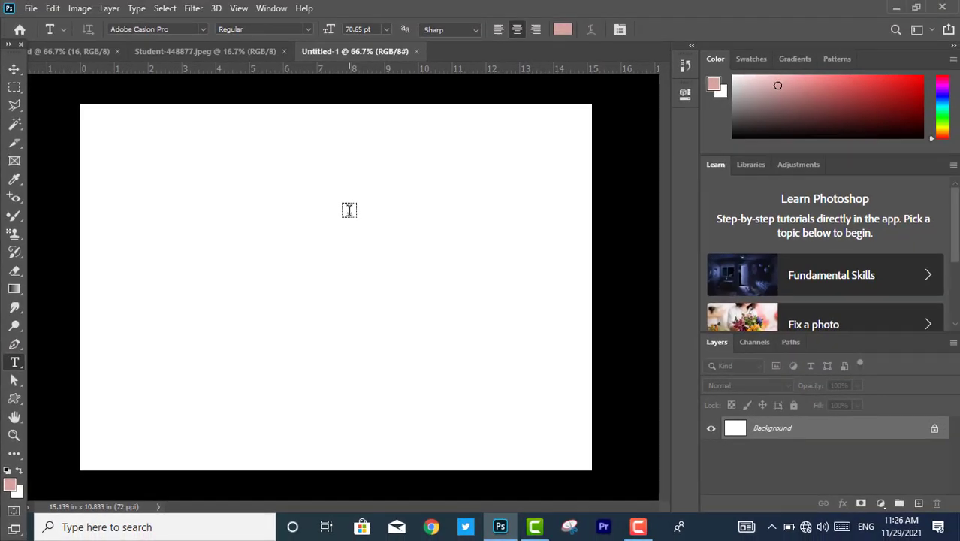
{"action": "left_click", "coordinate": [348, 209]}
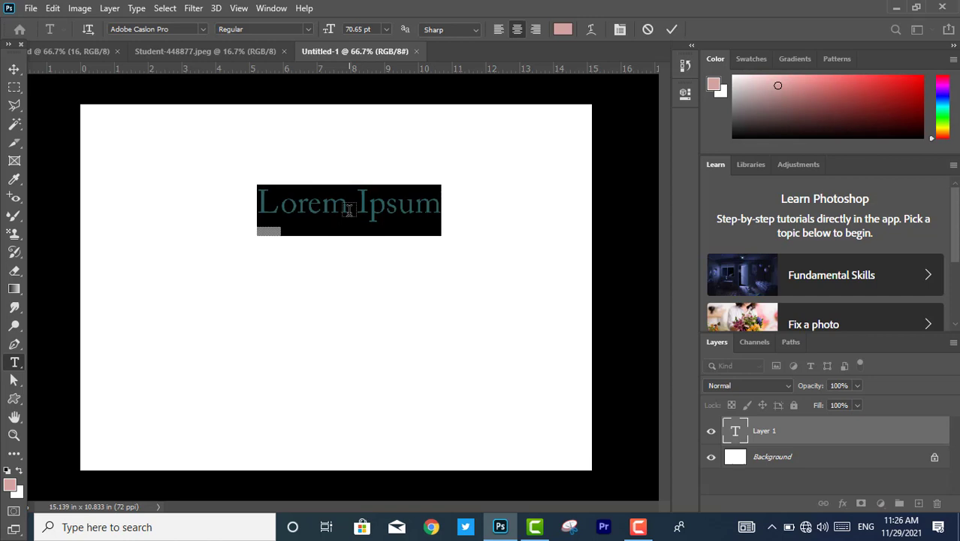
{"action": "left_click", "coordinate": [563, 29]}
{"action": "left_click", "coordinate": [556, 124]}
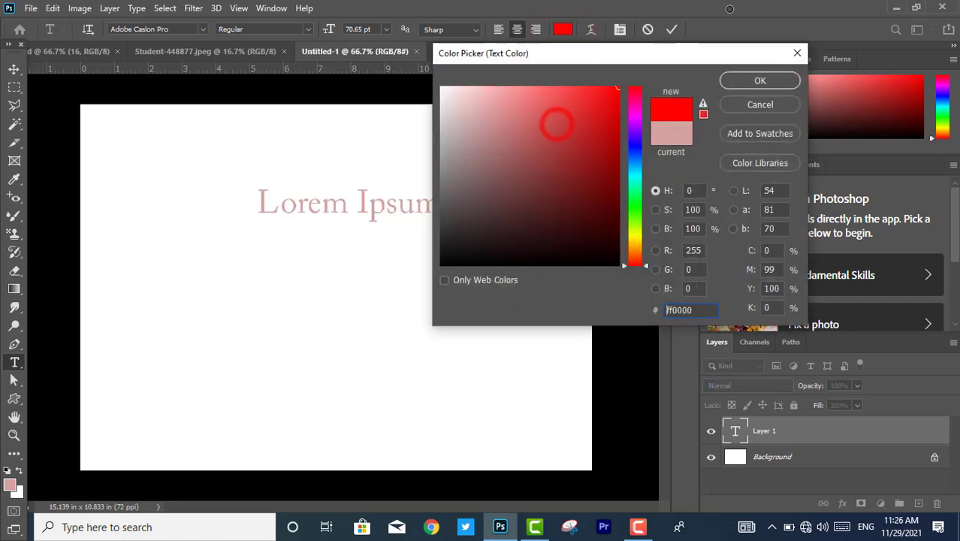
{"action": "left_click", "coordinate": [760, 80]}
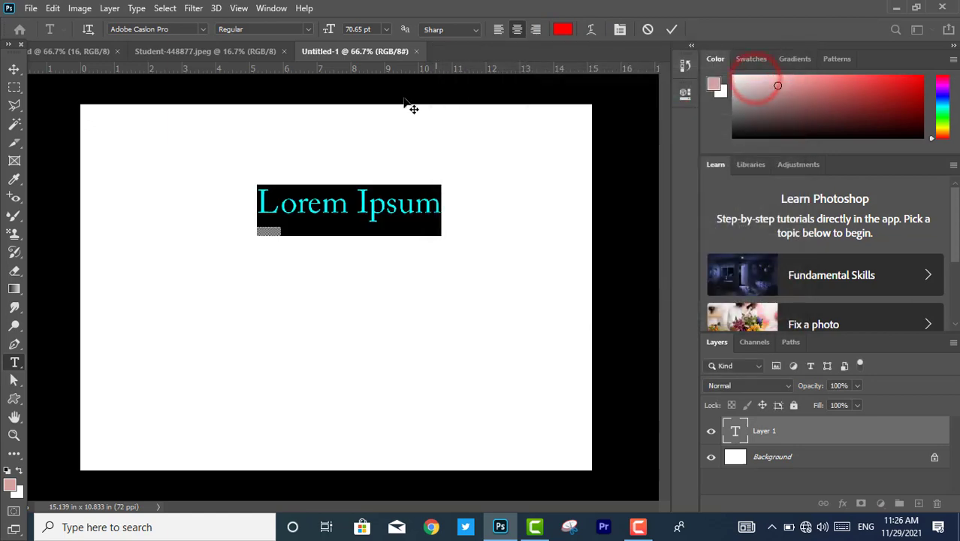
Step: Set the font to Bernard MT Condensed and enter the word KULAMSO as the text
{"action": "left_click", "coordinate": [202, 28]}
{"action": "left_click", "coordinate": [274, 87]}
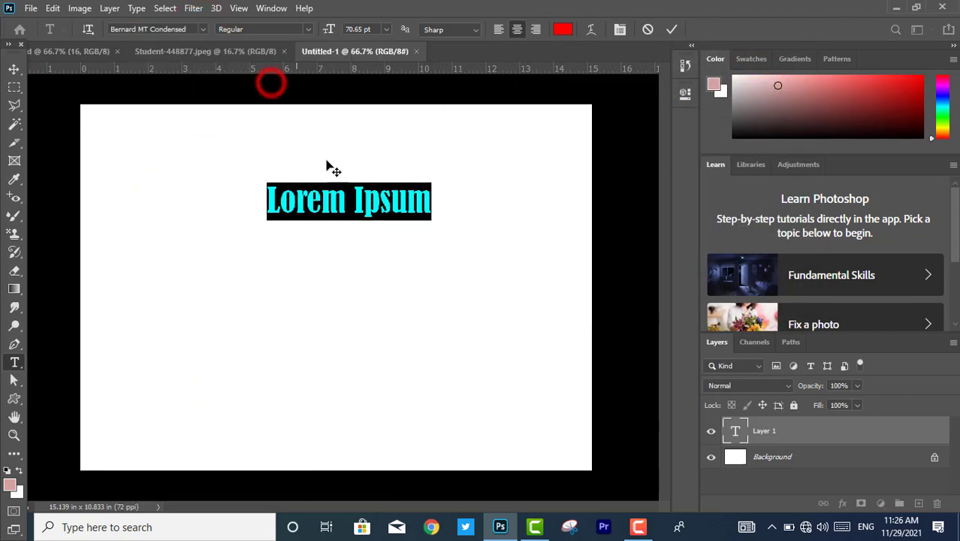
{"action": "type", "text": "KU"}
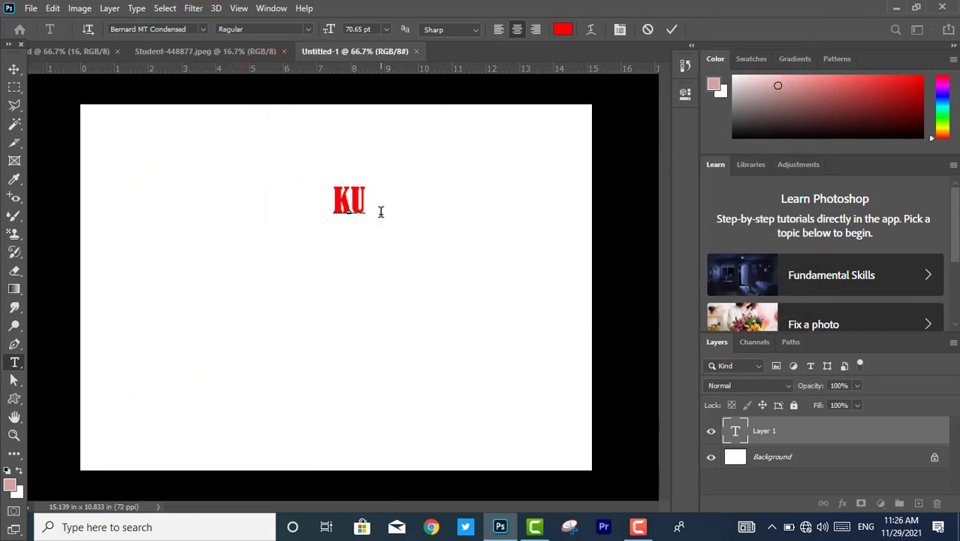
{"action": "type", "text": "LAMSO"}
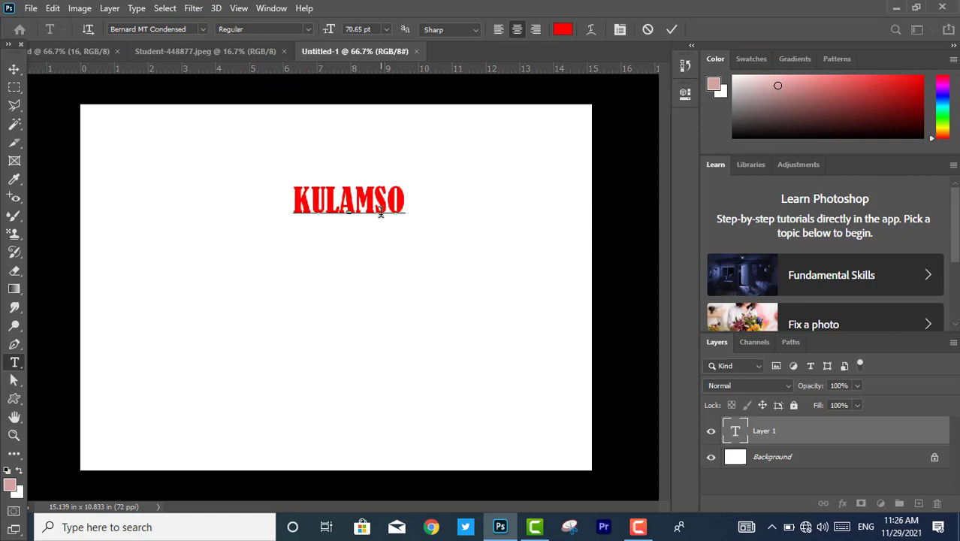
{"action": "key", "text": "ctrl+a"}
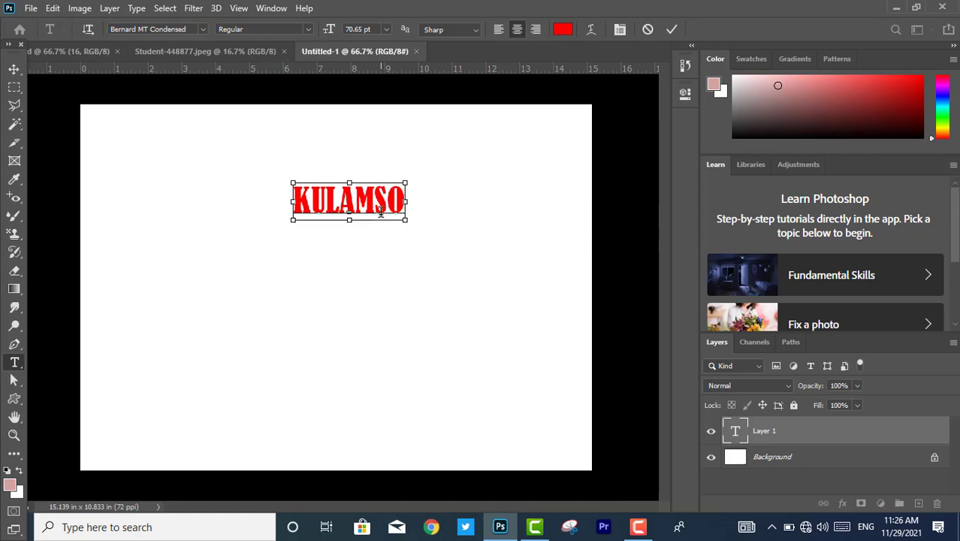
{"action": "key", "text": "Home"}
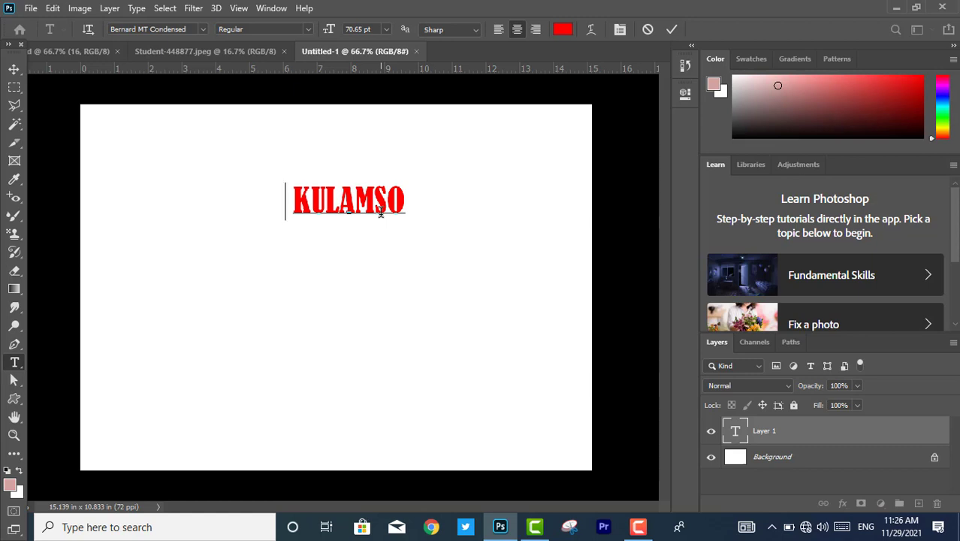
{"action": "left_click", "coordinate": [287, 193]}
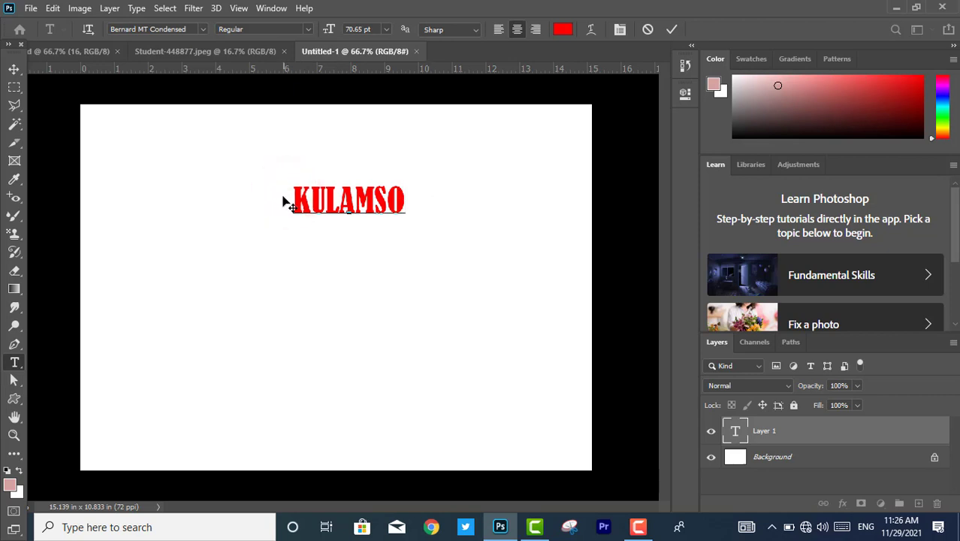
{"action": "left_click", "coordinate": [273, 198]}
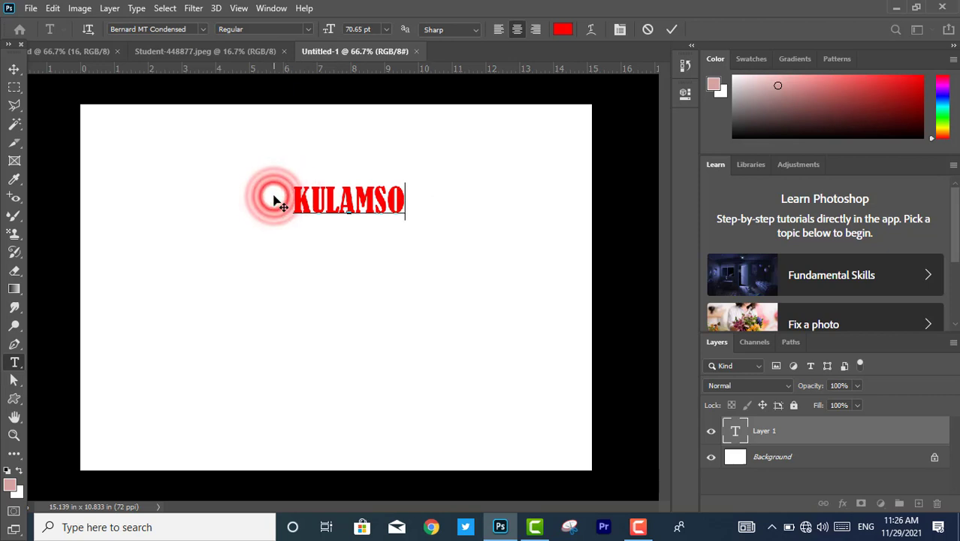
{"action": "left_click", "coordinate": [286, 193]}
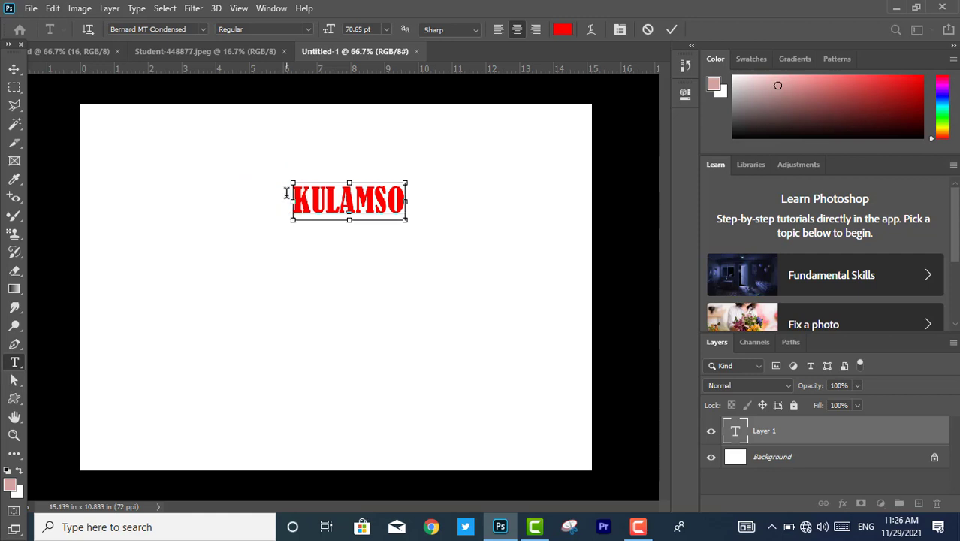
Step: Select the whole word KULAMSO and change its text color to blue
{"action": "key", "text": "ctrl+a"}
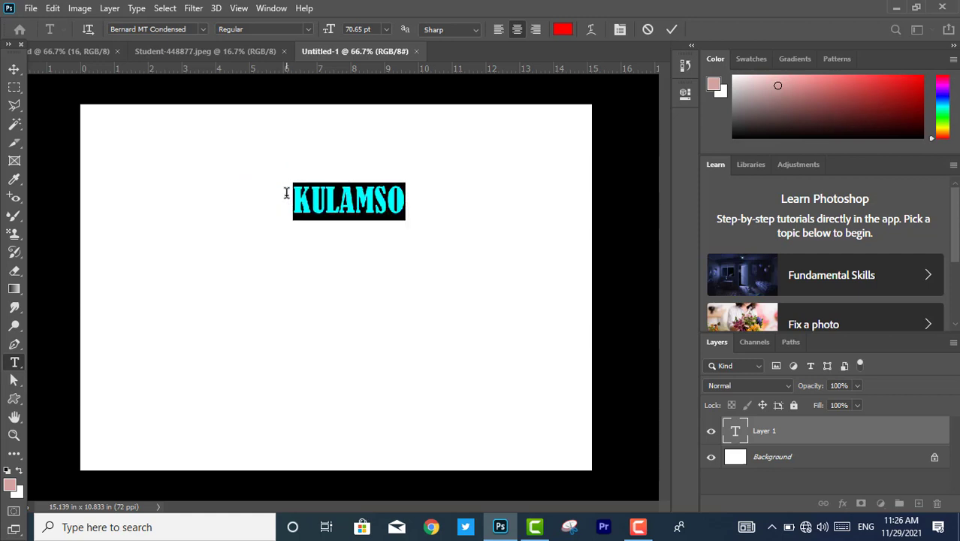
{"action": "left_click", "coordinate": [563, 29]}
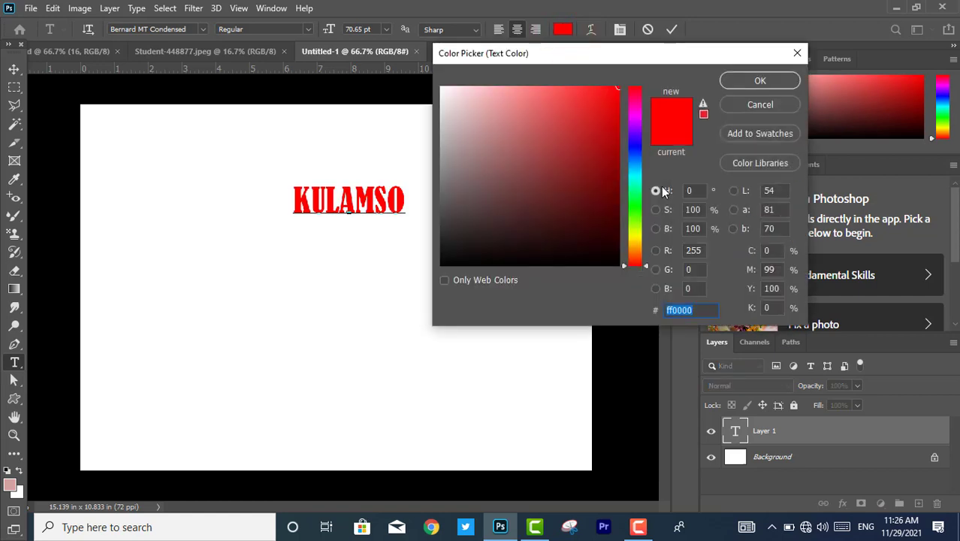
{"action": "left_click", "coordinate": [655, 210]}
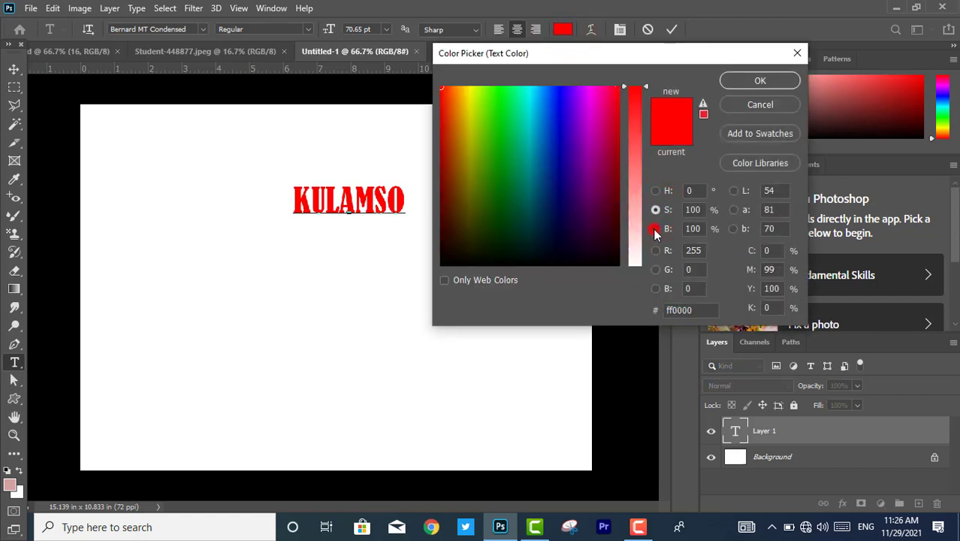
{"action": "left_click", "coordinate": [655, 229]}
{"action": "left_click", "coordinate": [655, 251]}
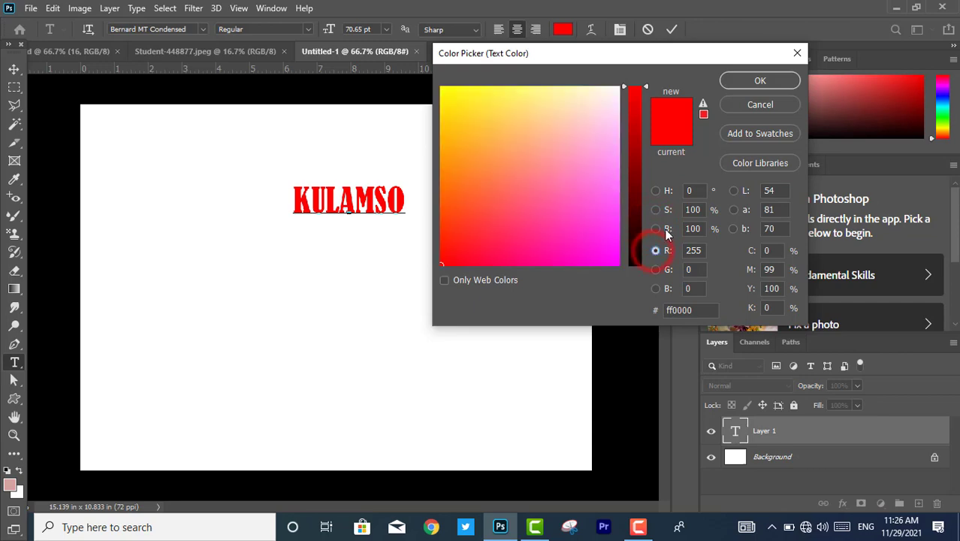
{"action": "left_click", "coordinate": [654, 269]}
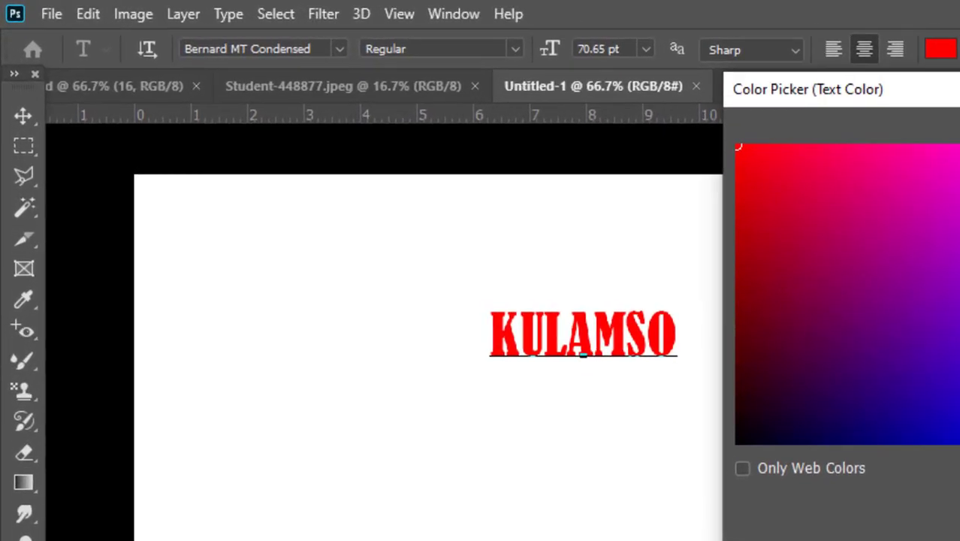
{"action": "left_click", "coordinate": [954, 396]}
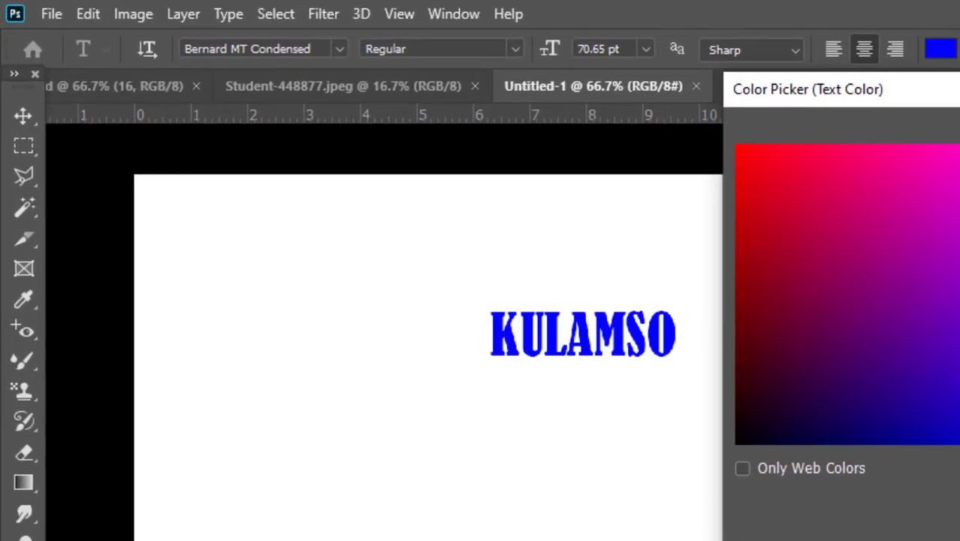
{"action": "key", "text": "Return"}
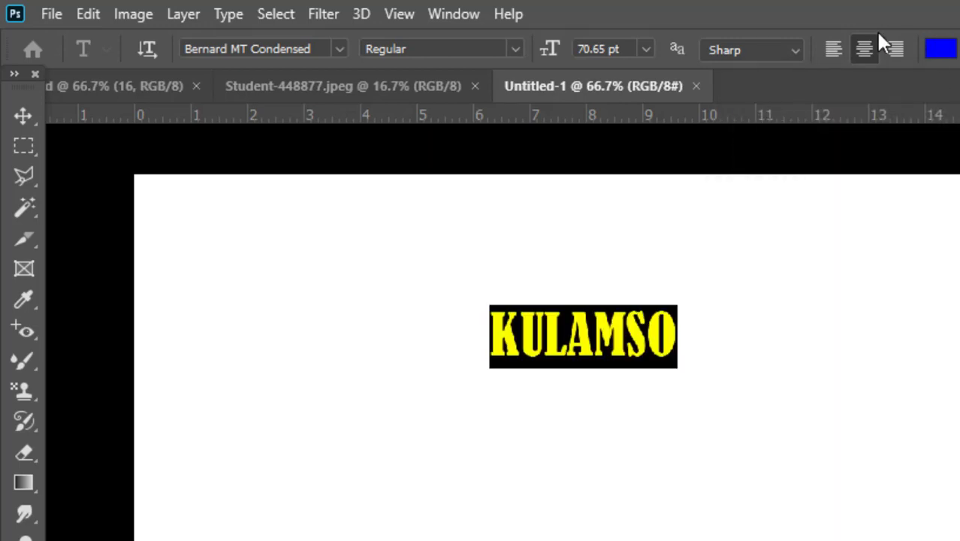
Step: Try right and left alignment on the text, return it to centered, and look at the anti-aliasing options
{"action": "left_click", "coordinate": [895, 47]}
{"action": "left_click", "coordinate": [834, 48]}
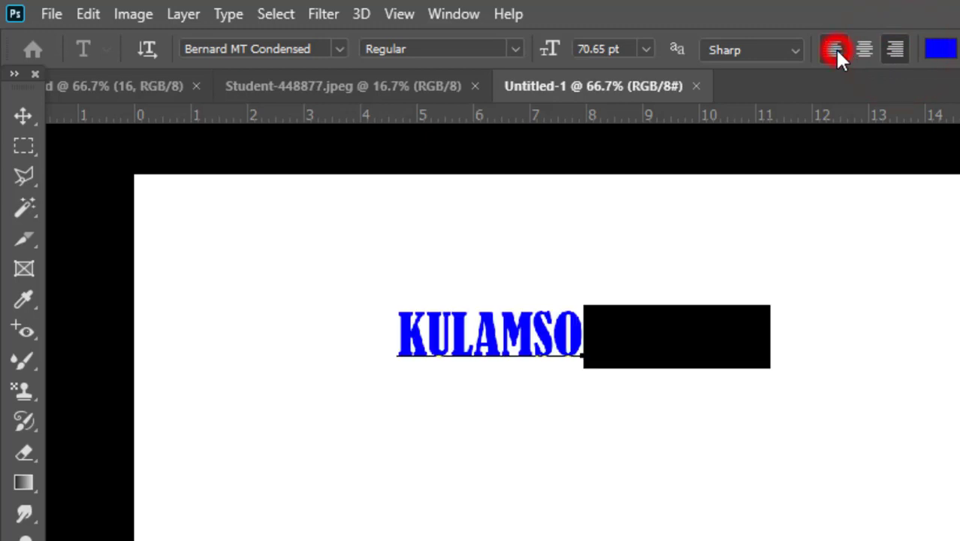
{"action": "left_click", "coordinate": [864, 49]}
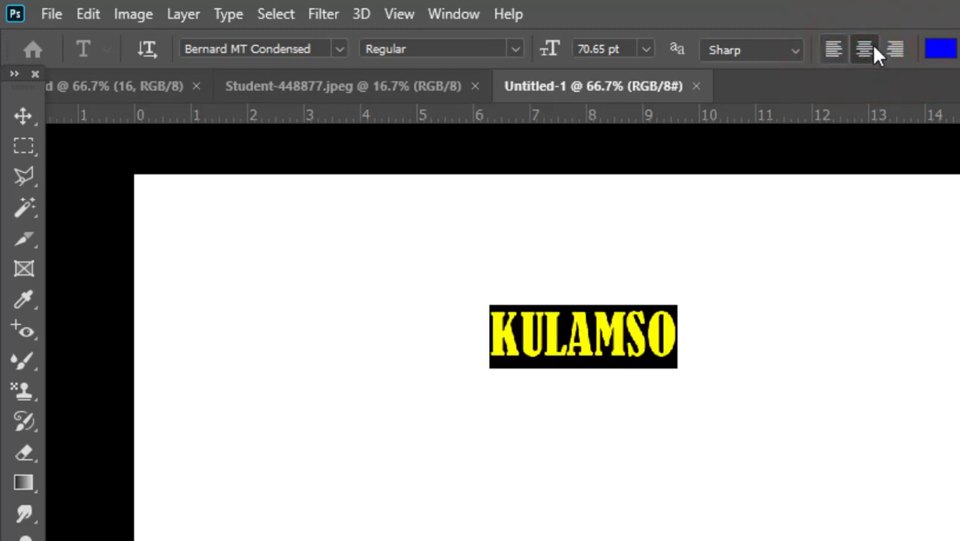
{"action": "left_click", "coordinate": [792, 49]}
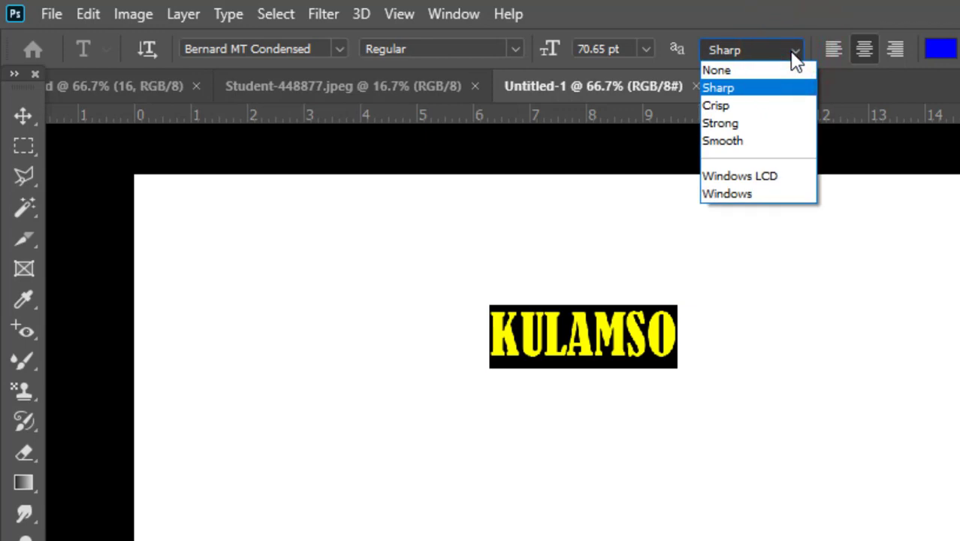
{"action": "left_click", "coordinate": [645, 49]}
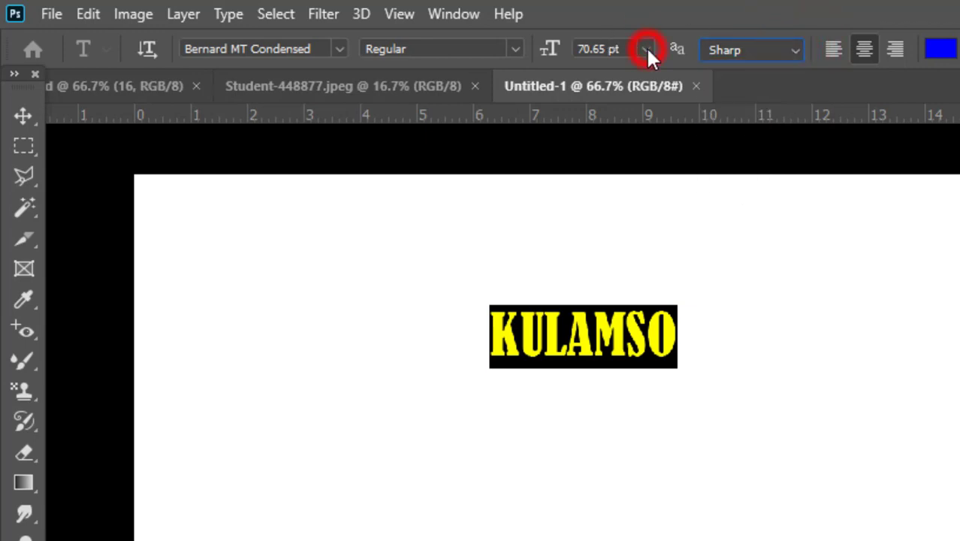
Step: Try the 30 pt and 72 pt sizes on KULAMSO and enlarge the text to about 234 pt
{"action": "left_click", "coordinate": [646, 50]}
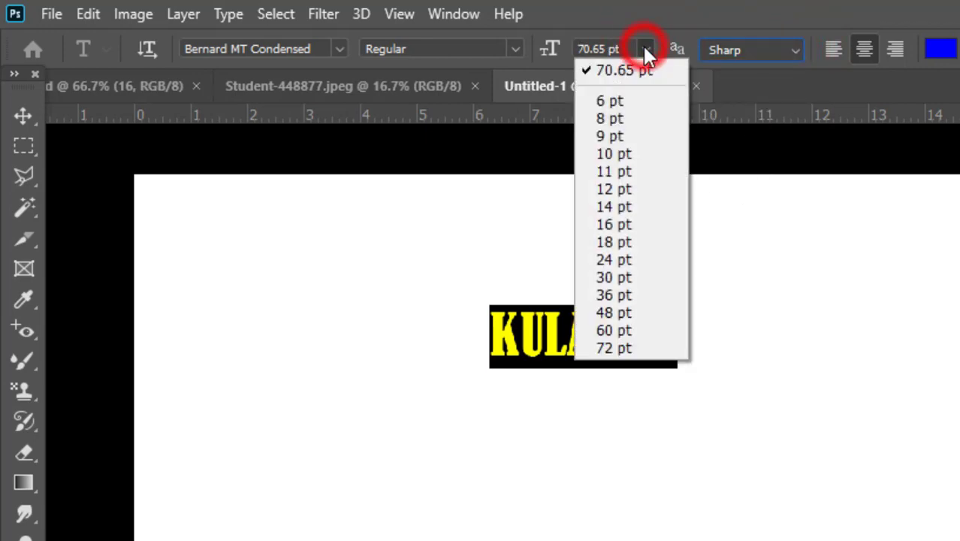
{"action": "left_click", "coordinate": [615, 277]}
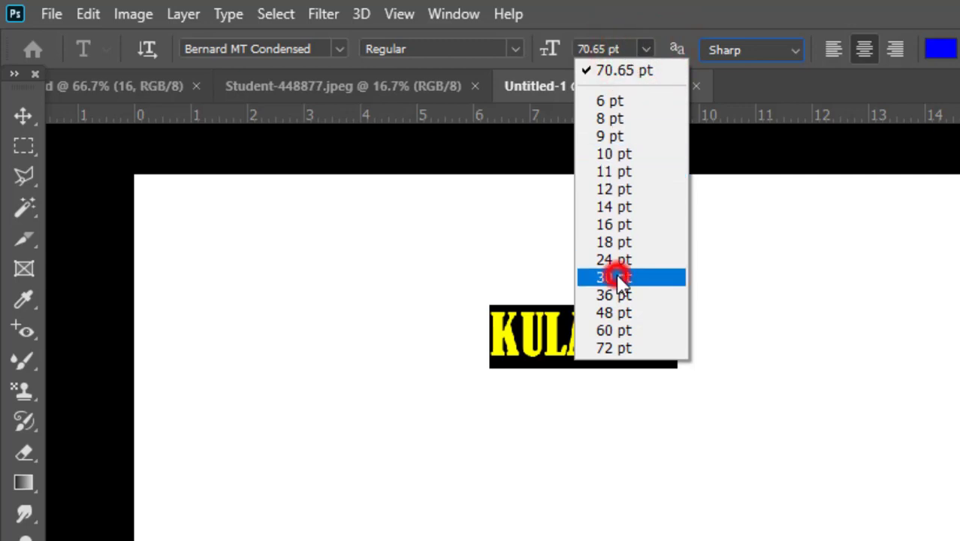
{"action": "left_click", "coordinate": [644, 49]}
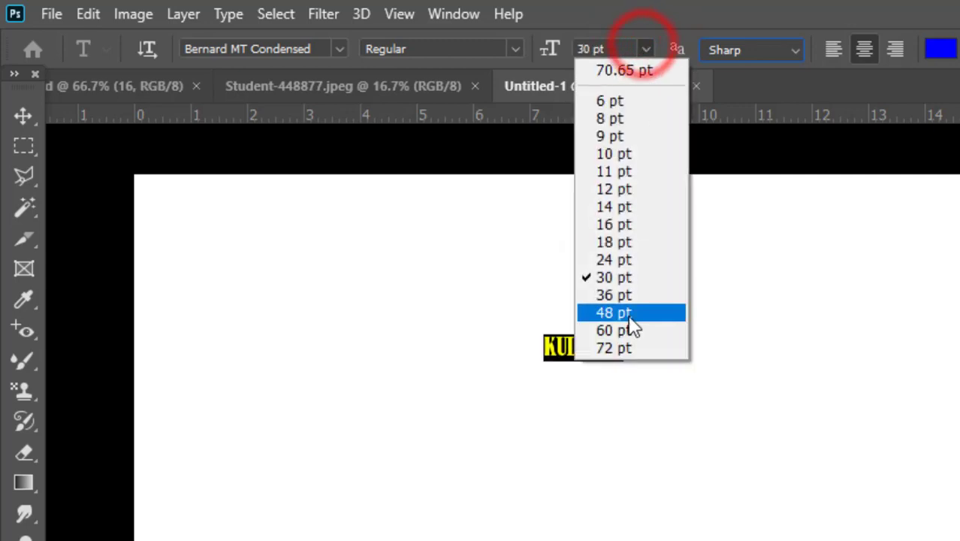
{"action": "left_click", "coordinate": [621, 350]}
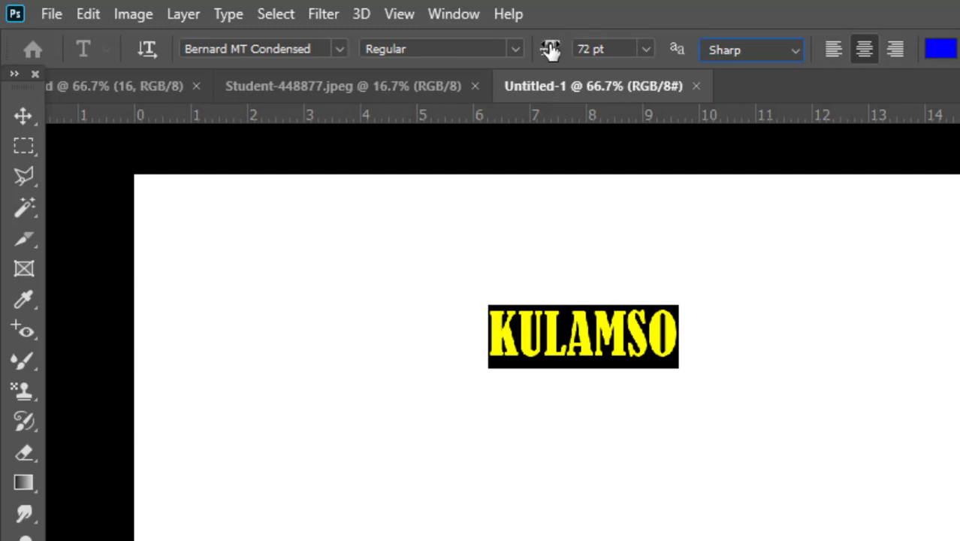
{"action": "left_click_drag", "start_coordinate": [550, 50], "coordinate": [638, 88]}
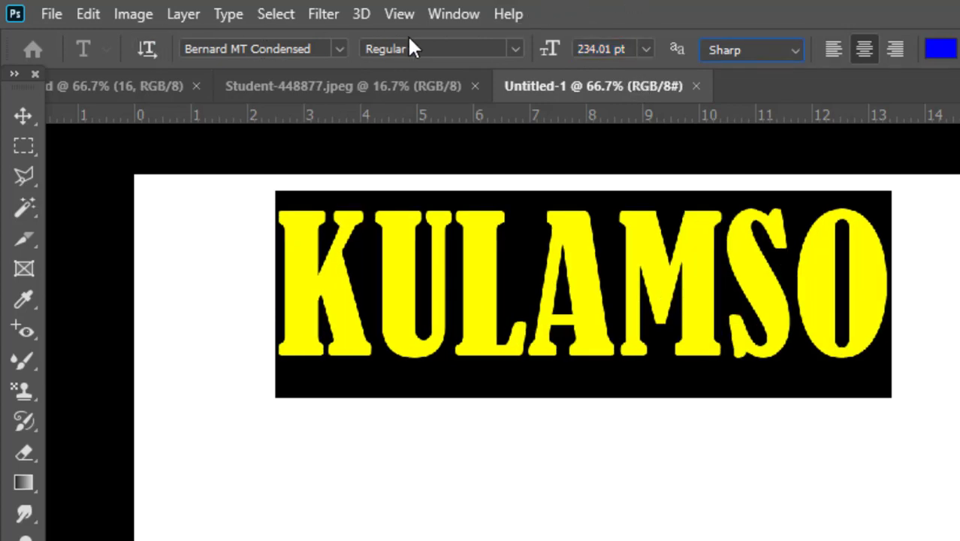
Step: Preview other fonts such as Franklin Gothic Heavy and Jokerman on the text and keep Bernard MT Condensed
{"action": "left_click", "coordinate": [339, 48]}
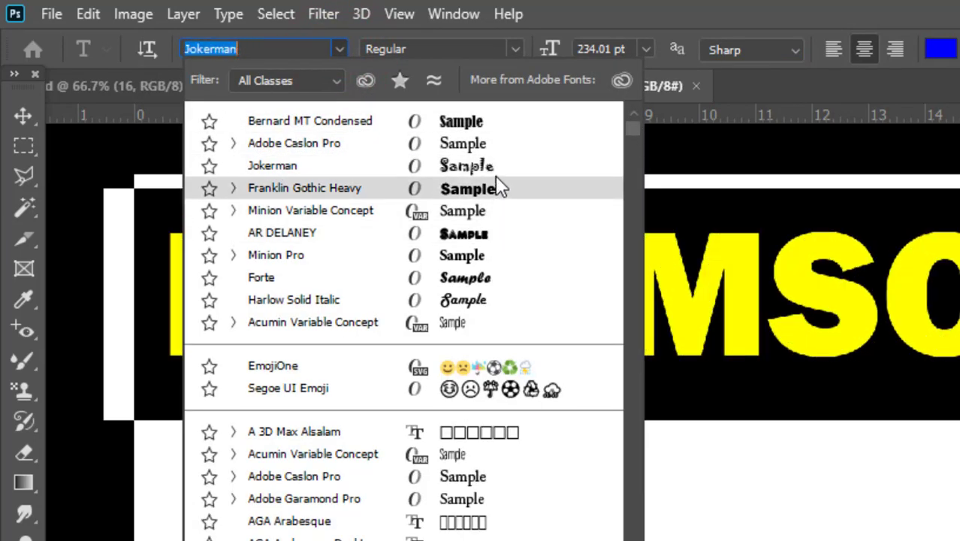
{"action": "key", "text": "Up"}
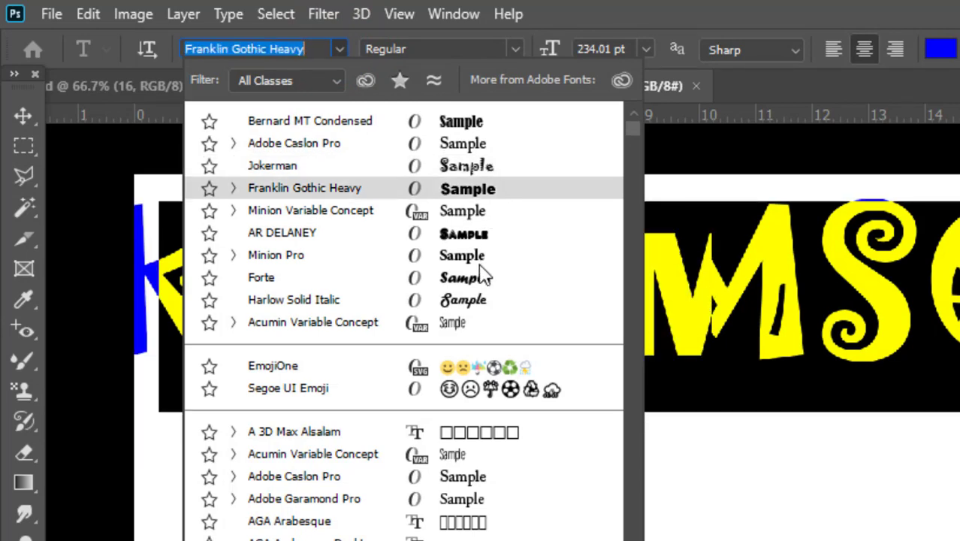
{"action": "key", "text": "Up"}
{"action": "key", "text": "Up"}
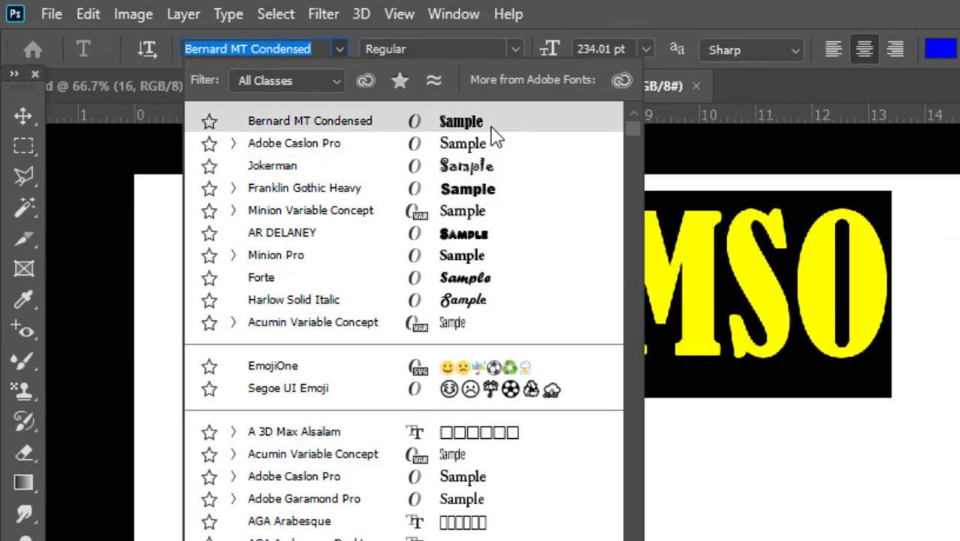
{"action": "left_click", "coordinate": [489, 123]}
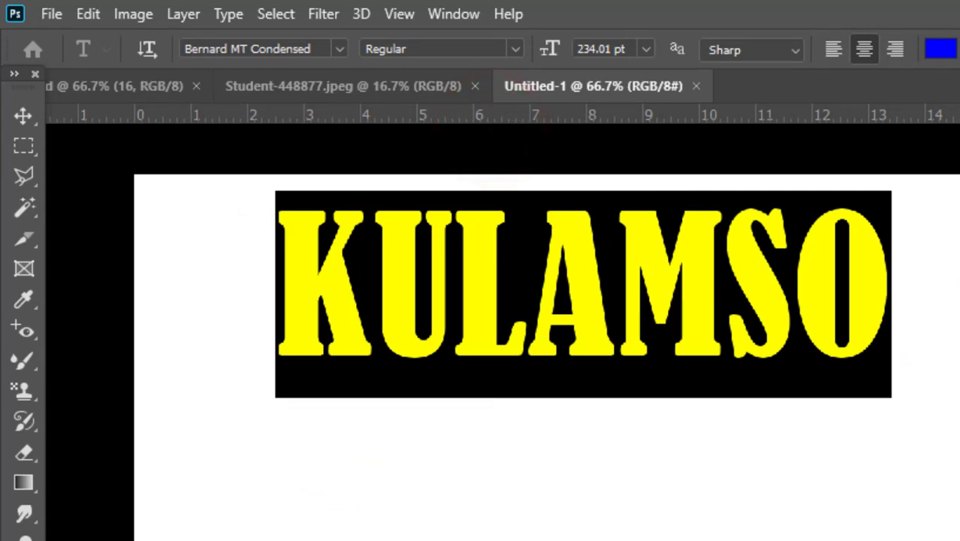
Step: Move the KULAMSO text lower on the page and scale it down proportionally to about 73%
{"action": "left_click", "coordinate": [23, 117]}
{"action": "left_click_drag", "start_coordinate": [514, 321], "coordinate": [491, 401]}
{"action": "left_click_drag", "start_coordinate": [861, 279], "coordinate": [935, 264]}
{"action": "left_click", "coordinate": [935, 261]}
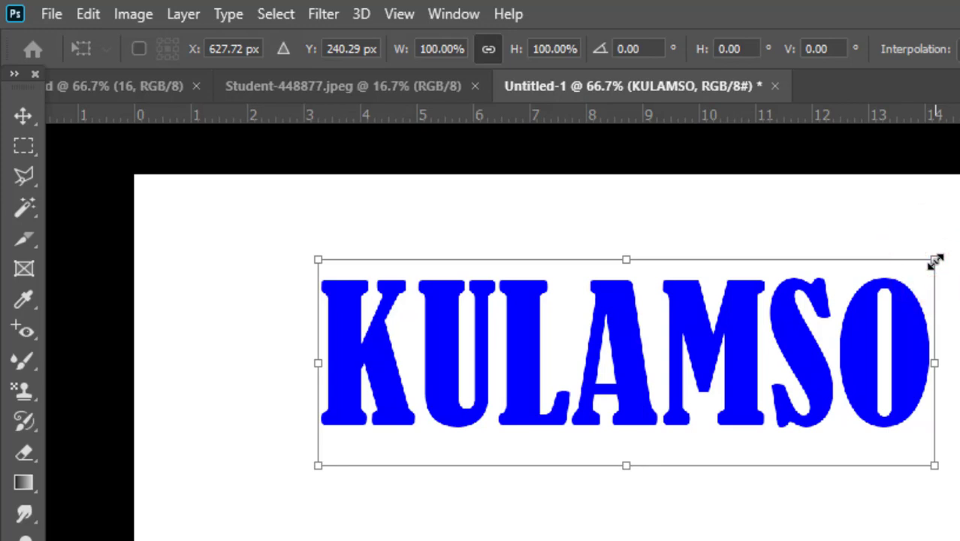
{"action": "left_click_drag", "start_coordinate": [935, 261], "coordinate": [777, 338]}
{"action": "left_click_drag", "start_coordinate": [713, 392], "coordinate": [642, 407]}
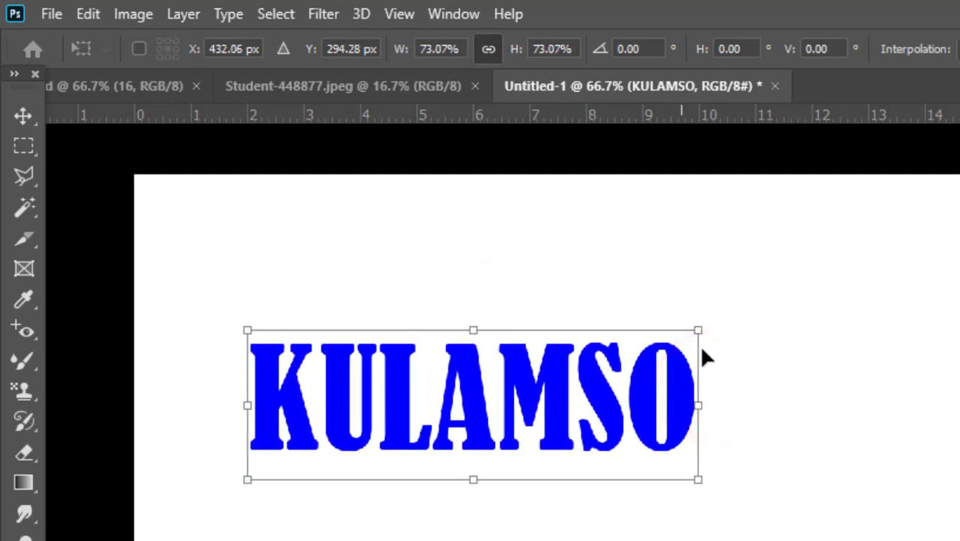
Step: Enlarge the KULAMSO text to about 128%, reposition it across the page width and apply the transform
{"action": "left_click_drag", "start_coordinate": [697, 330], "coordinate": [959, 218]}
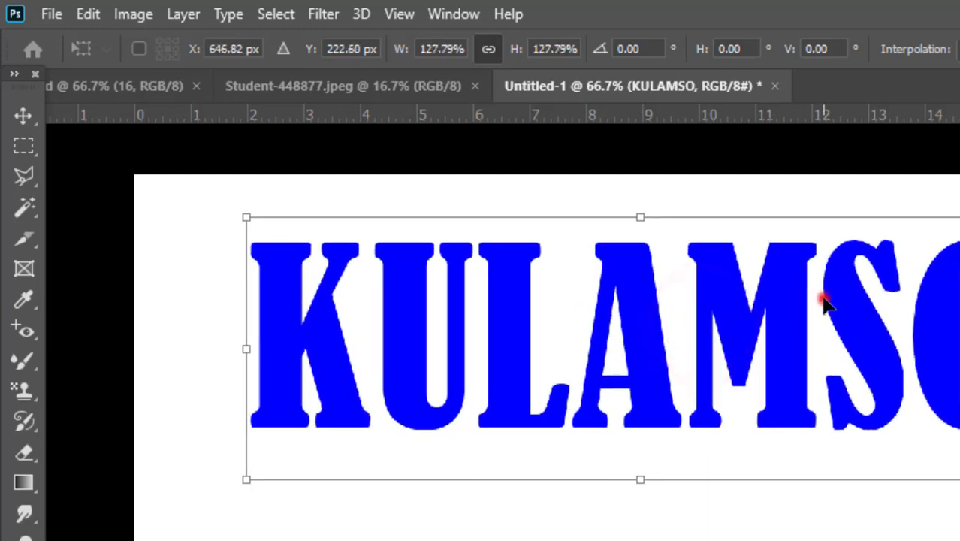
{"action": "left_click_drag", "start_coordinate": [824, 302], "coordinate": [758, 359]}
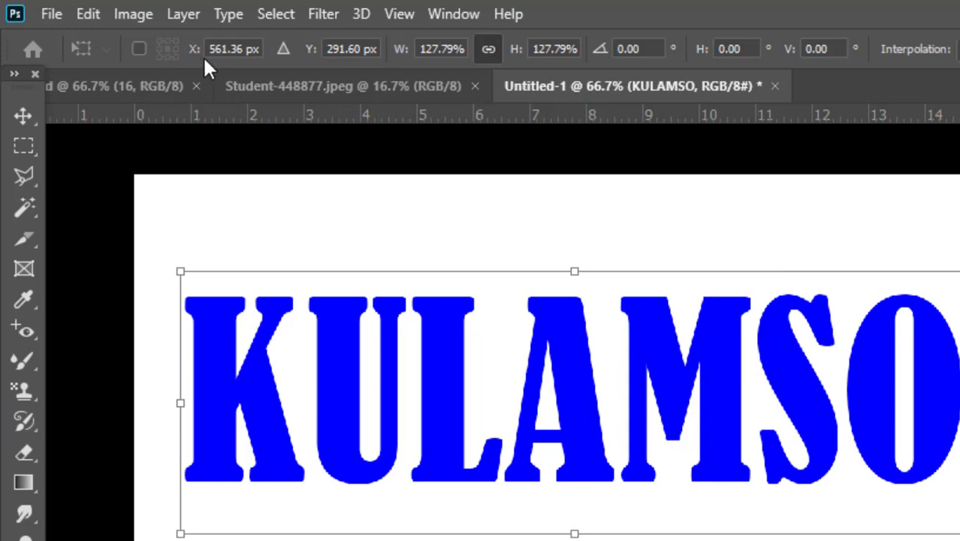
{"action": "double_click", "coordinate": [424, 326]}
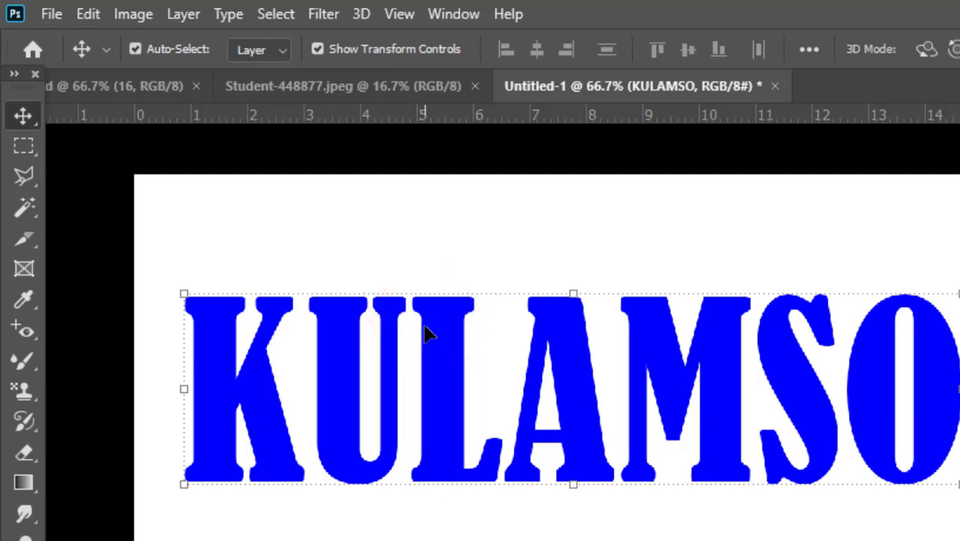
{"action": "key", "text": "ctrl+a"}
{"action": "double_click", "coordinate": [425, 325]}
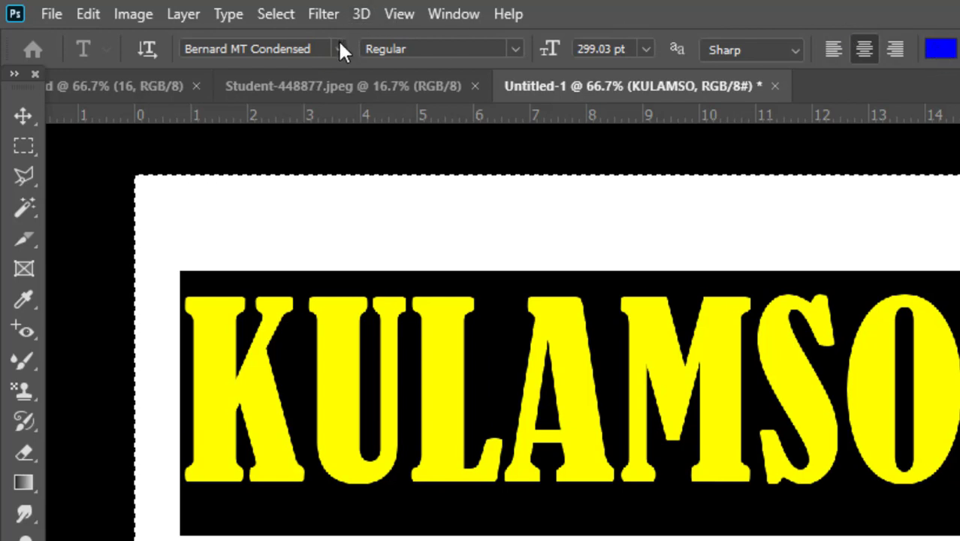
{"action": "left_click", "coordinate": [24, 116]}
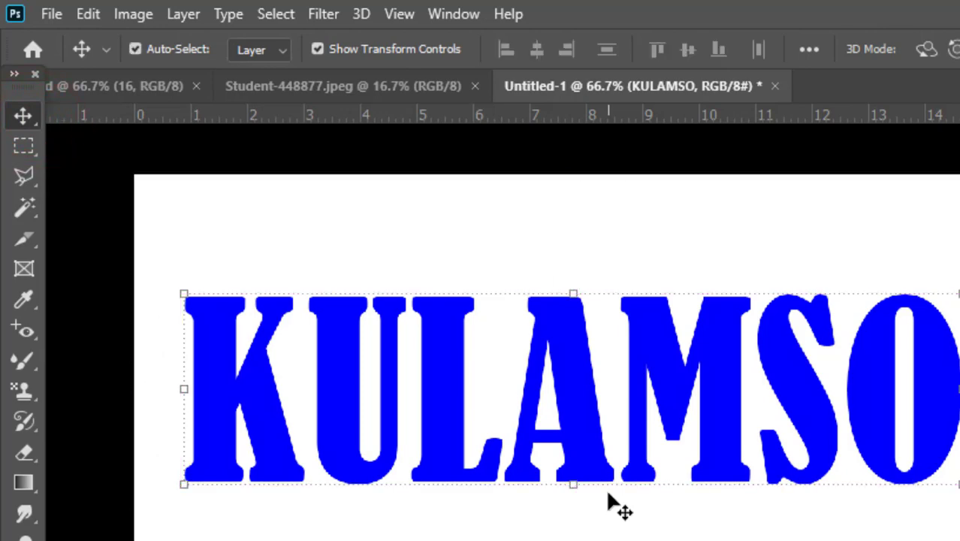
{"action": "key", "text": "ctrl"}
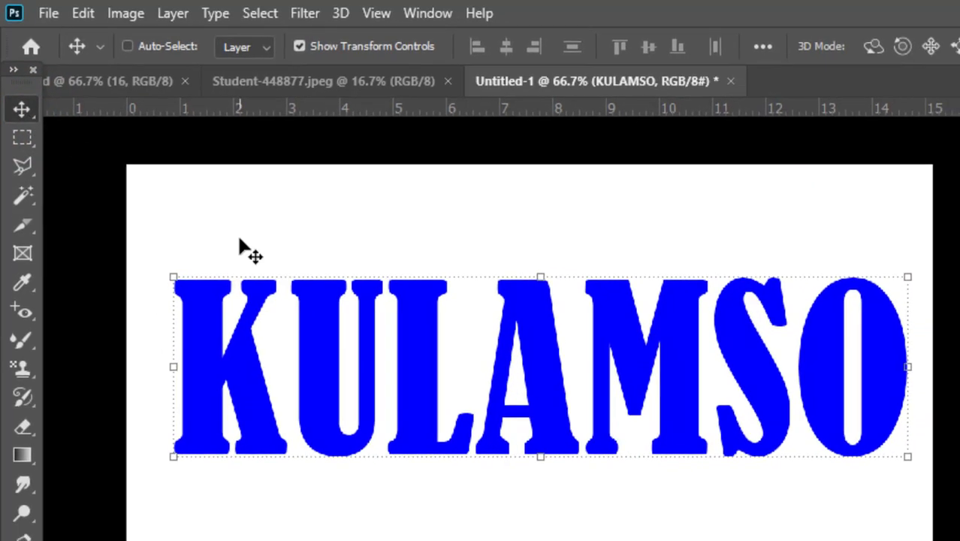
{"action": "left_click", "coordinate": [571, 540]}
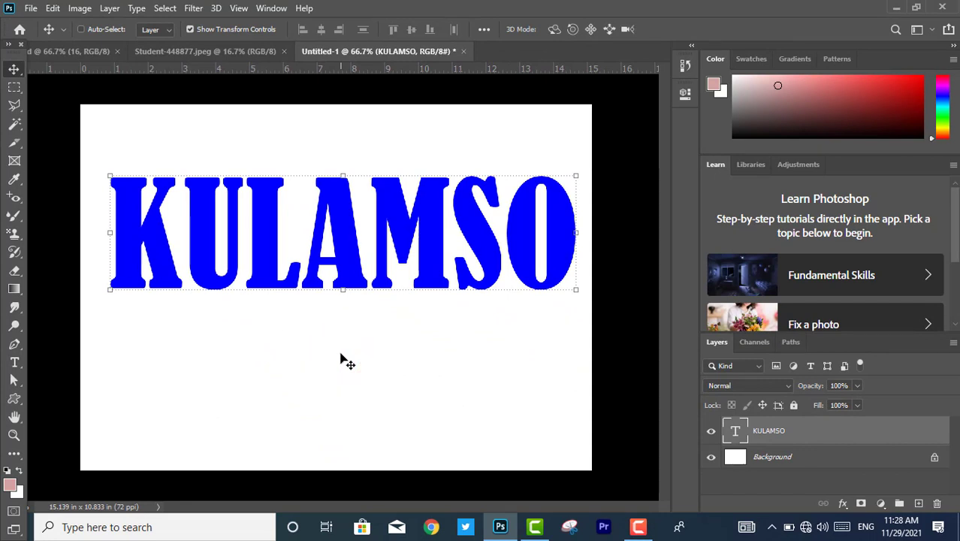
Step: Open the sunset image 8, copy it into the KULAMSO document and stretch it to cover the whole word
{"action": "key", "text": "ctrl+o"}
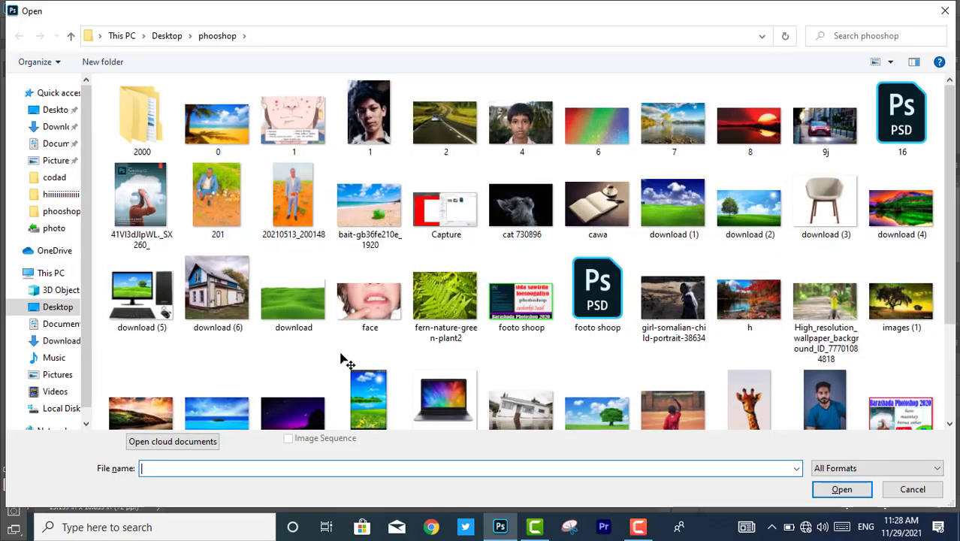
{"action": "double_click", "coordinate": [759, 124]}
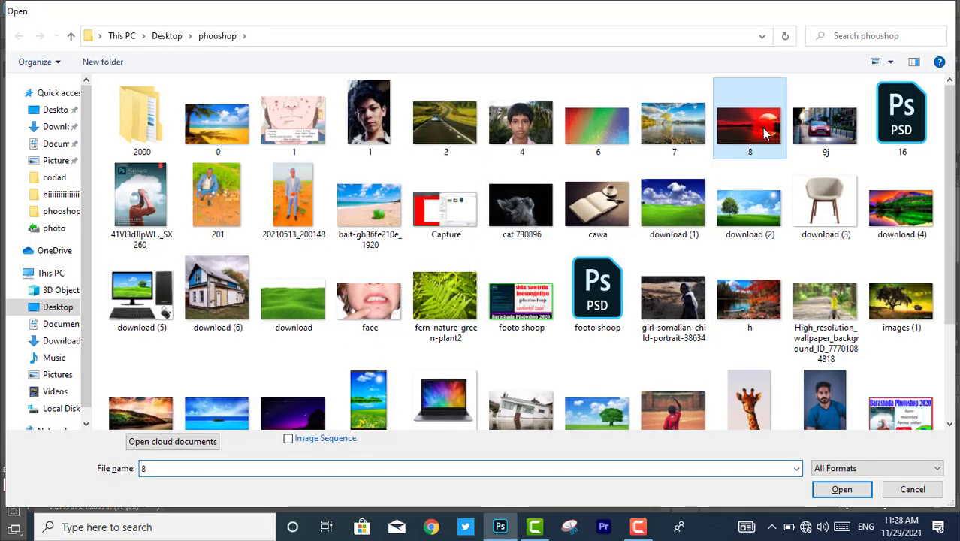
{"action": "key", "text": "ctrl+a"}
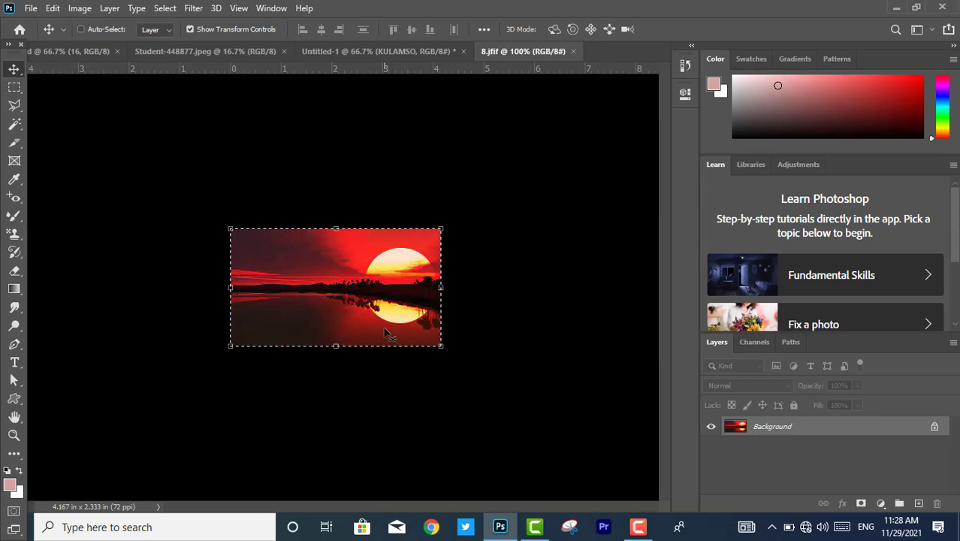
{"action": "left_click_drag", "start_coordinate": [385, 332], "coordinate": [579, 303]}
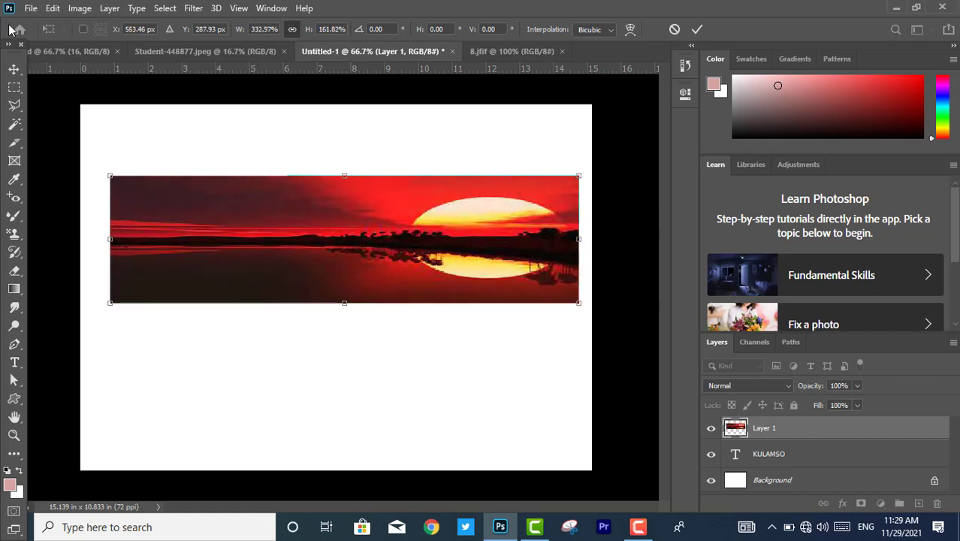
{"action": "left_click", "coordinate": [12, 71]}
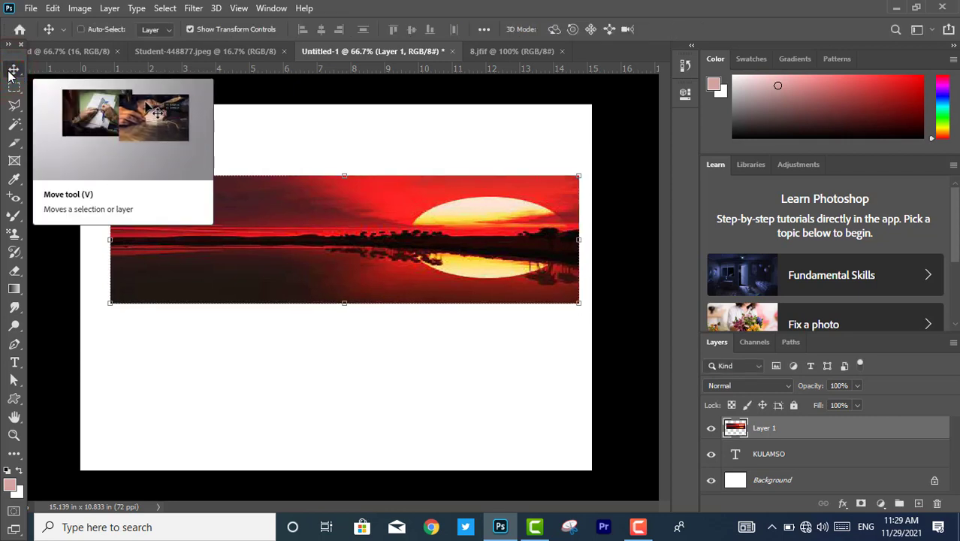
Step: Create a clipping mask from the sunset layer so the picture fills the KULAMSO letters
{"action": "left_click", "coordinate": [478, 343]}
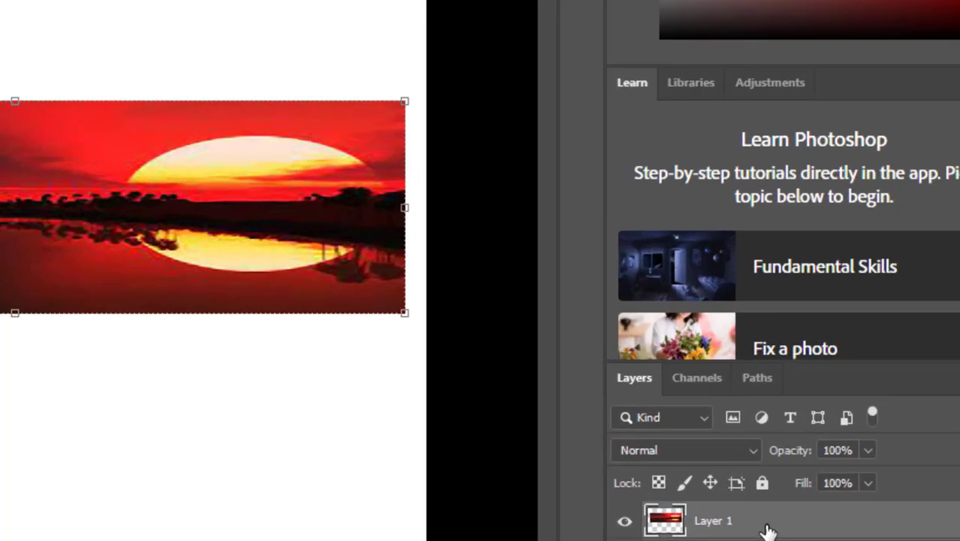
{"action": "right_click", "coordinate": [796, 434]}
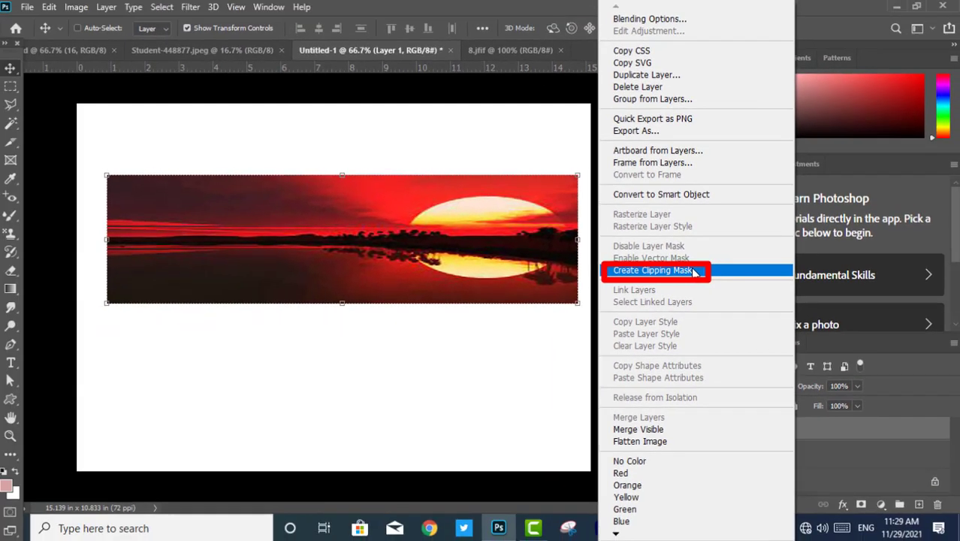
{"action": "left_click", "coordinate": [693, 271]}
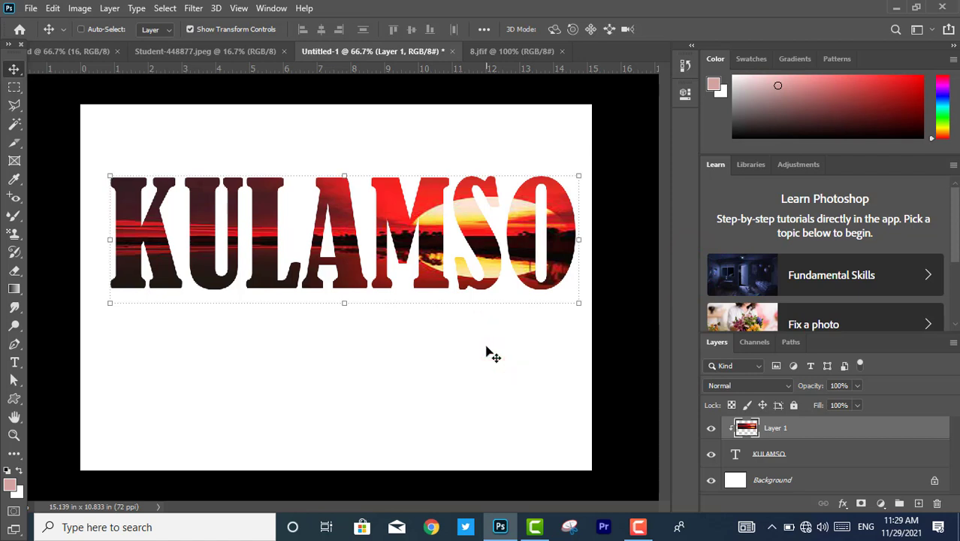
Step: Delete the clipped sunset layer from the KULAMSO document
{"action": "left_click", "coordinate": [488, 377]}
{"action": "key", "text": "Delete"}
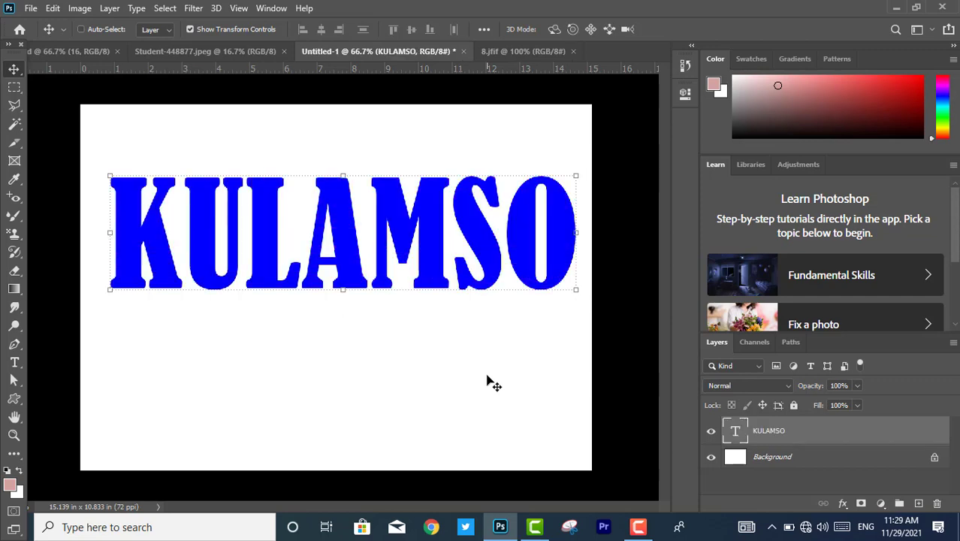
Step: Open the classroom photo Student-448877 from the phooshop folder
{"action": "key", "text": "ctrl+o"}
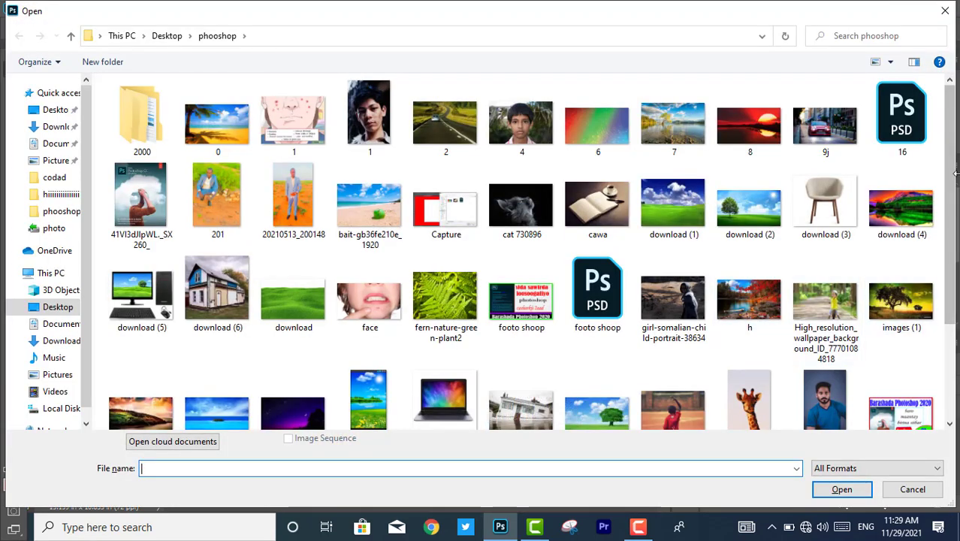
{"action": "scroll", "coordinate": [948, 176], "scroll_direction": "down", "scroll_amount": 3}
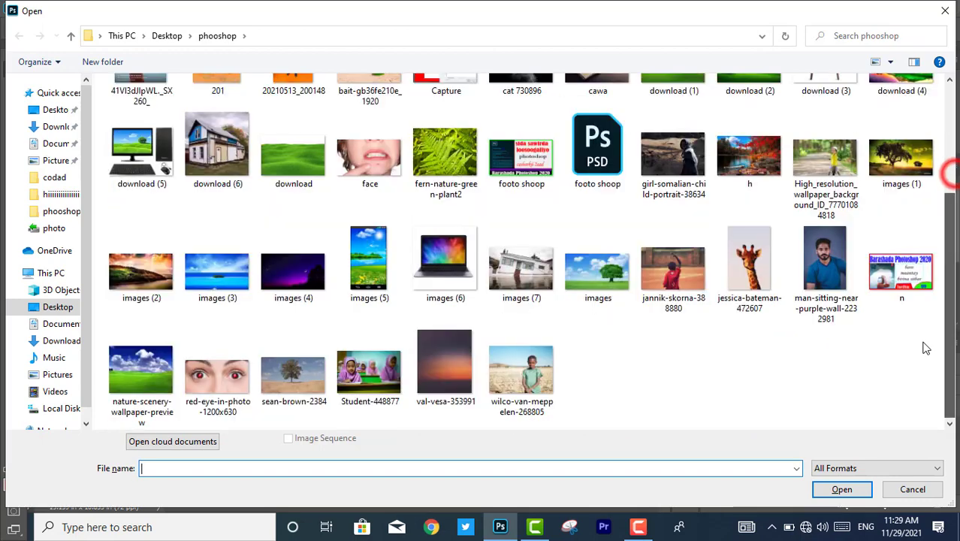
{"action": "double_click", "coordinate": [363, 387]}
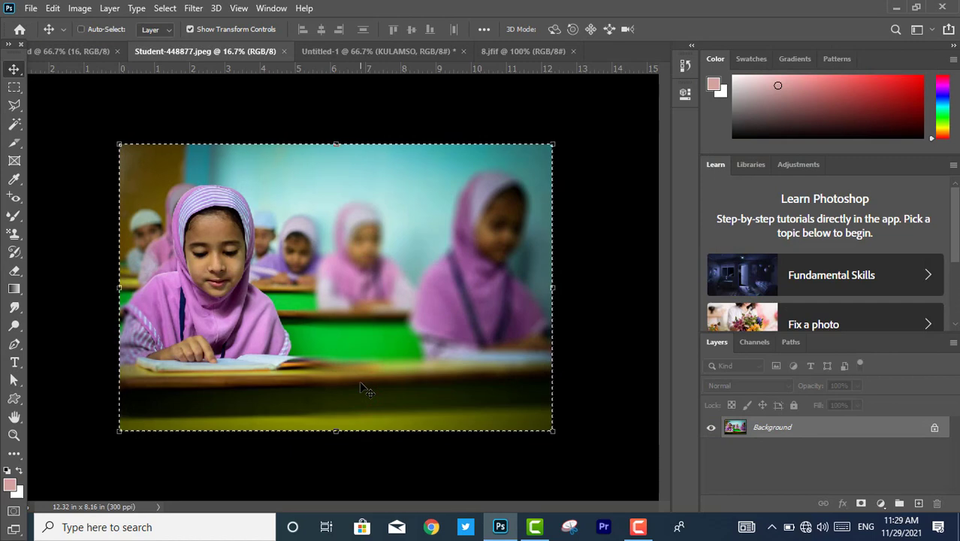
Step: Try shrinking the classroom photo to about 52% and moving it within its own document, and undo these changes
{"action": "left_click_drag", "start_coordinate": [554, 145], "coordinate": [360, 306]}
{"action": "left_click_drag", "start_coordinate": [268, 336], "coordinate": [313, 283]}
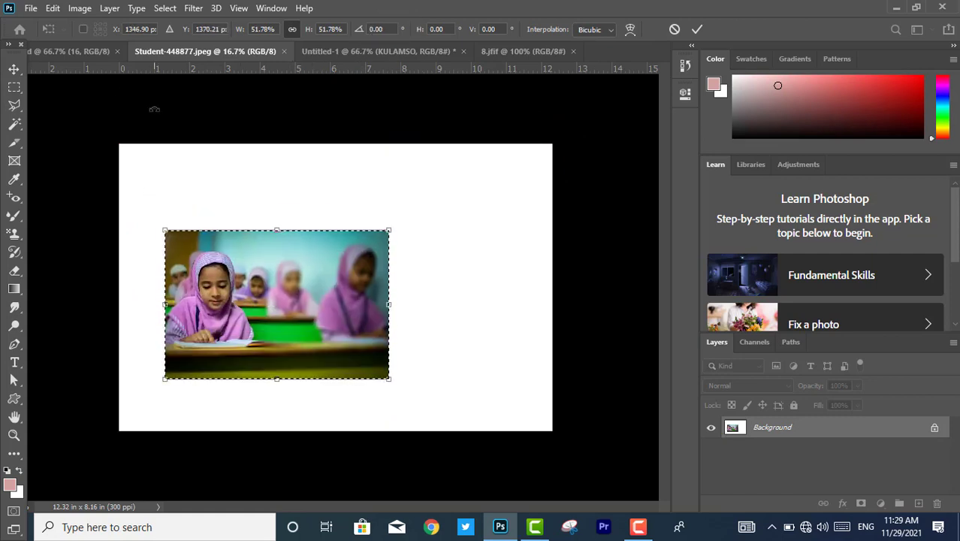
{"action": "left_click", "coordinate": [53, 9]}
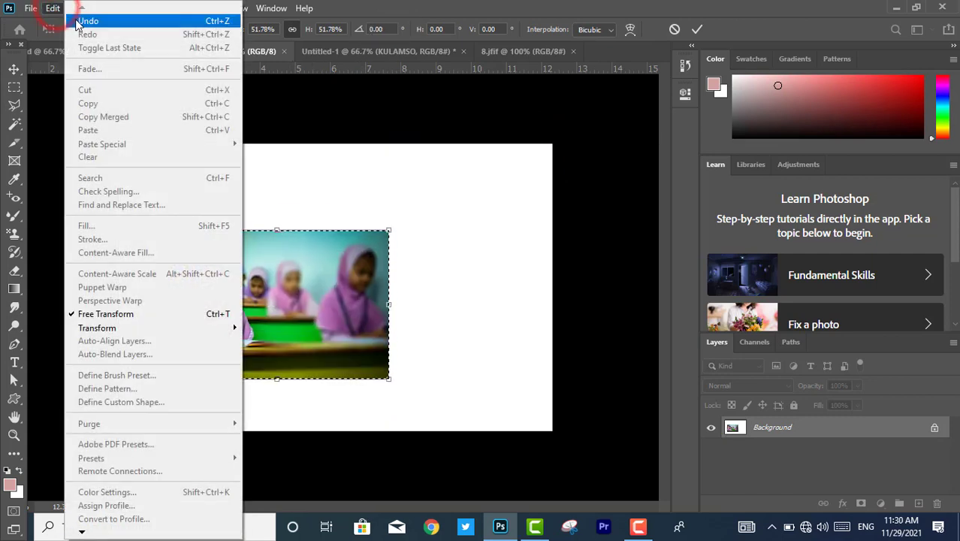
{"action": "left_click", "coordinate": [84, 21]}
{"action": "left_click", "coordinate": [52, 9]}
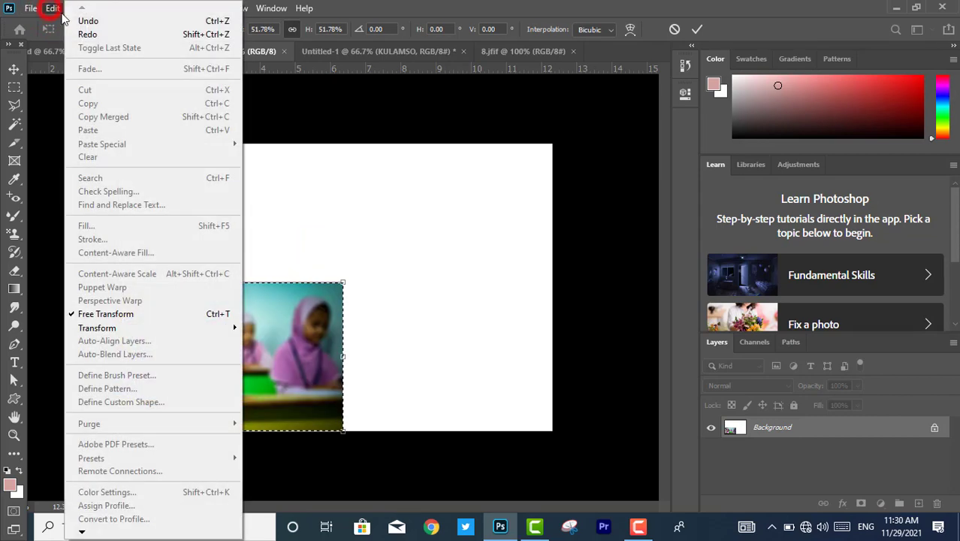
{"action": "left_click", "coordinate": [71, 18]}
{"action": "mouse_move", "coordinate": [269, 206]}
{"action": "left_mouse_down"}
{"action": "mouse_move", "coordinate": [342, 50]}
{"action": "mouse_move", "coordinate": [233, 240]}
{"action": "mouse_move", "coordinate": [272, 186]}
{"action": "mouse_move", "coordinate": [274, 205]}
{"action": "left_mouse_up"}
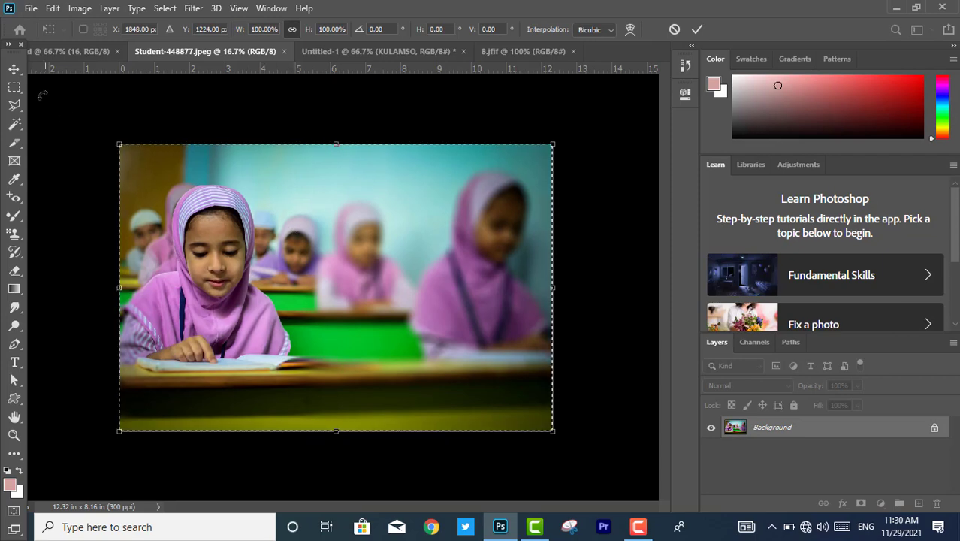
Step: Copy the classroom photo into the KULAMSO document above the text and shift it until its upper-right corner is reachable
{"action": "left_click", "coordinate": [21, 73]}
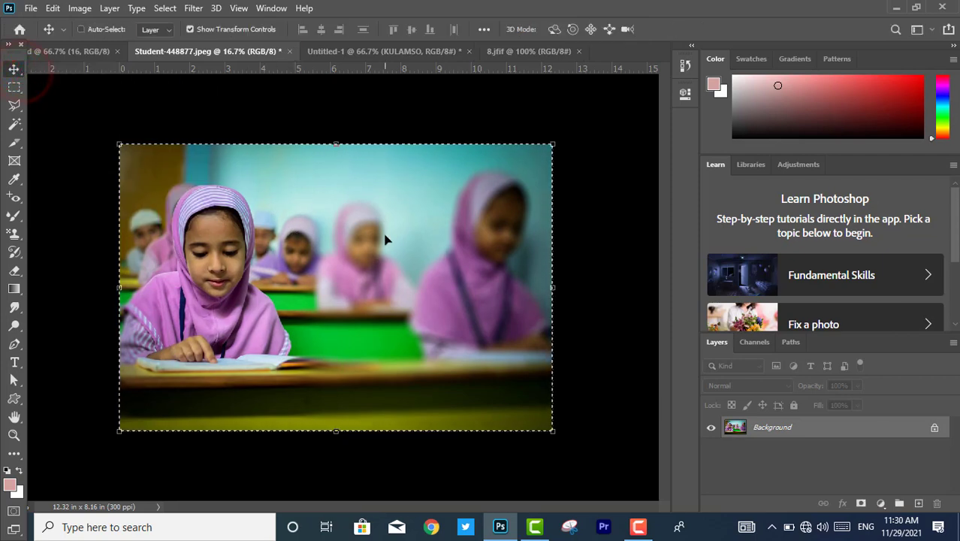
{"action": "key", "text": "ctrl"}
{"action": "left_click_drag", "start_coordinate": [384, 239], "coordinate": [309, 287]}
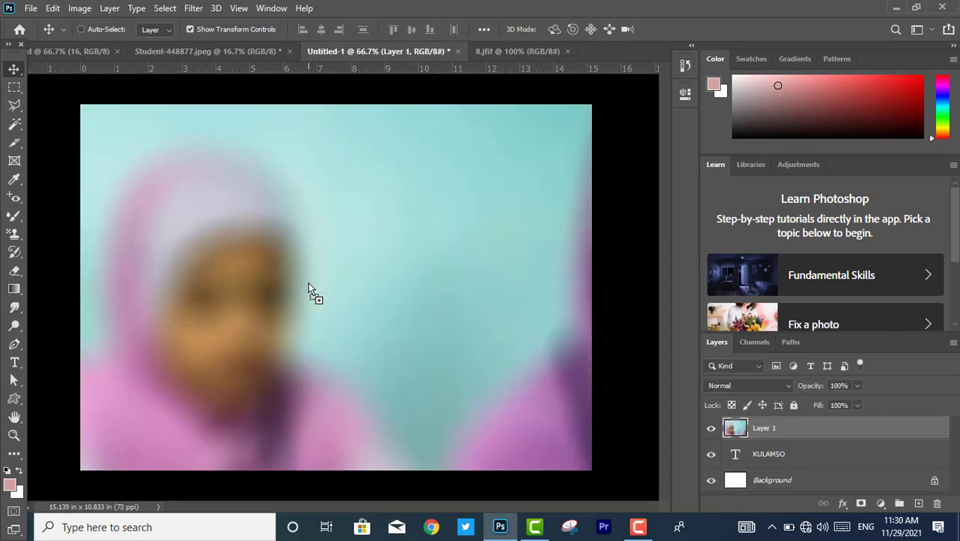
{"action": "left_click_drag", "start_coordinate": [428, 208], "coordinate": [322, 278]}
{"action": "left_click_drag", "start_coordinate": [538, 157], "coordinate": [354, 257]}
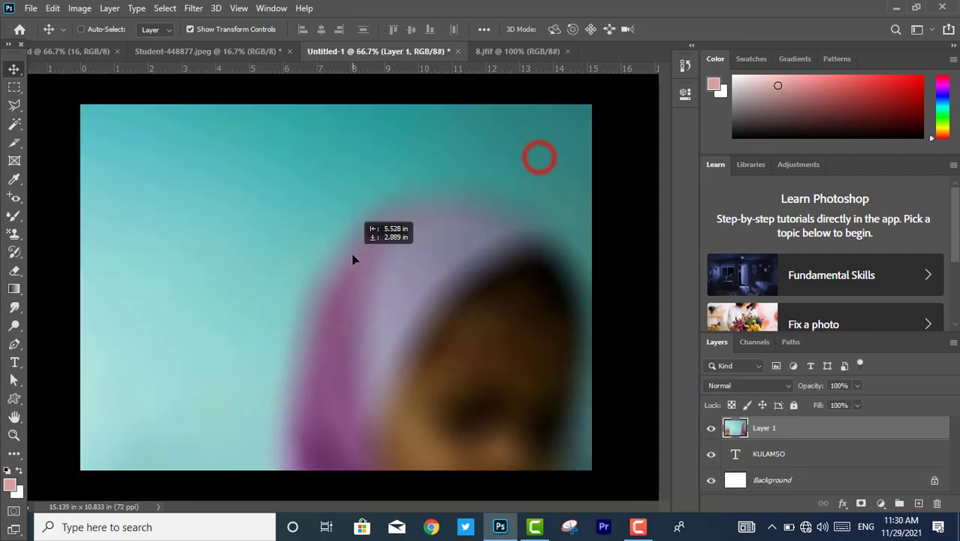
{"action": "left_click_drag", "start_coordinate": [502, 156], "coordinate": [456, 182]}
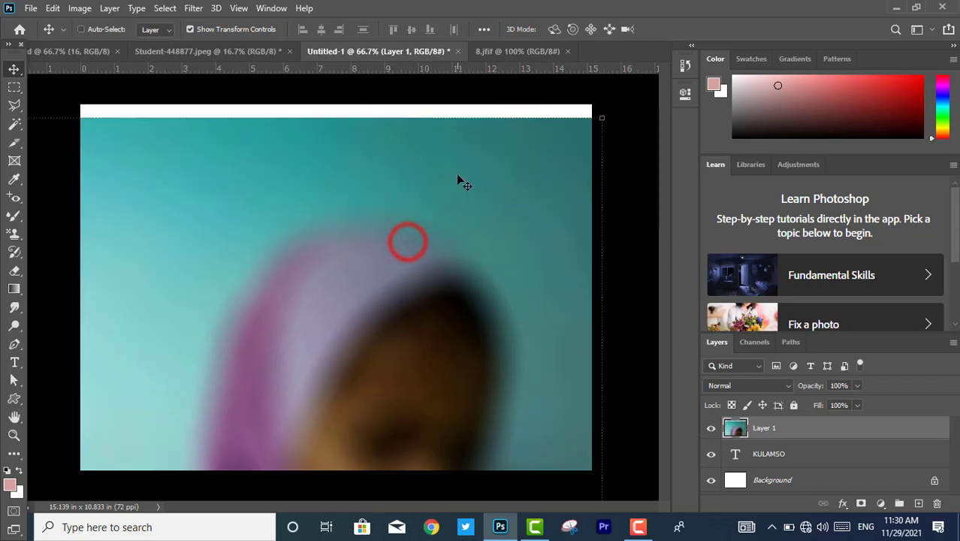
Step: Scale the classroom photo layer down proportionally to about 18.6% so it fits within the page
{"action": "left_click_drag", "start_coordinate": [602, 119], "coordinate": [573, 122]}
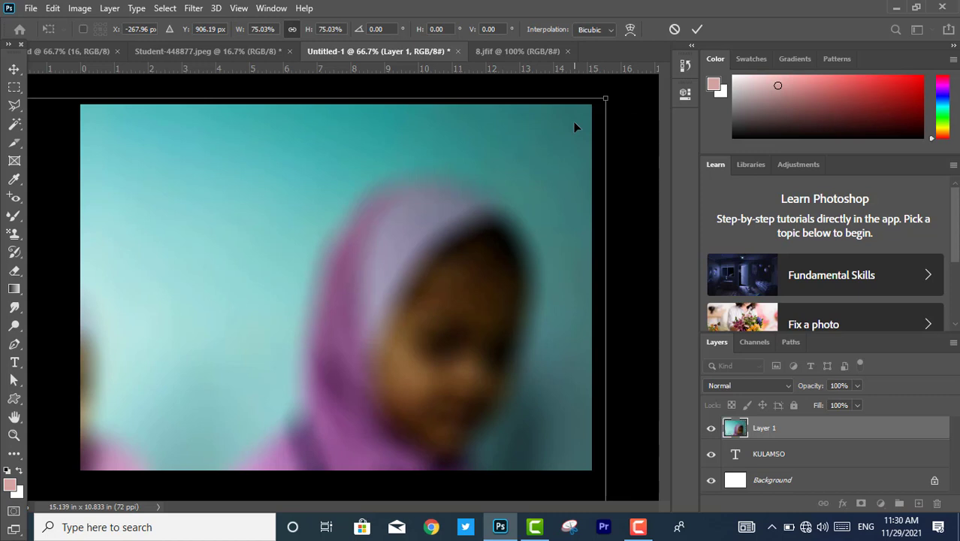
{"action": "scroll", "coordinate": [574, 123], "scroll_direction": "down", "scroll_amount": 7}
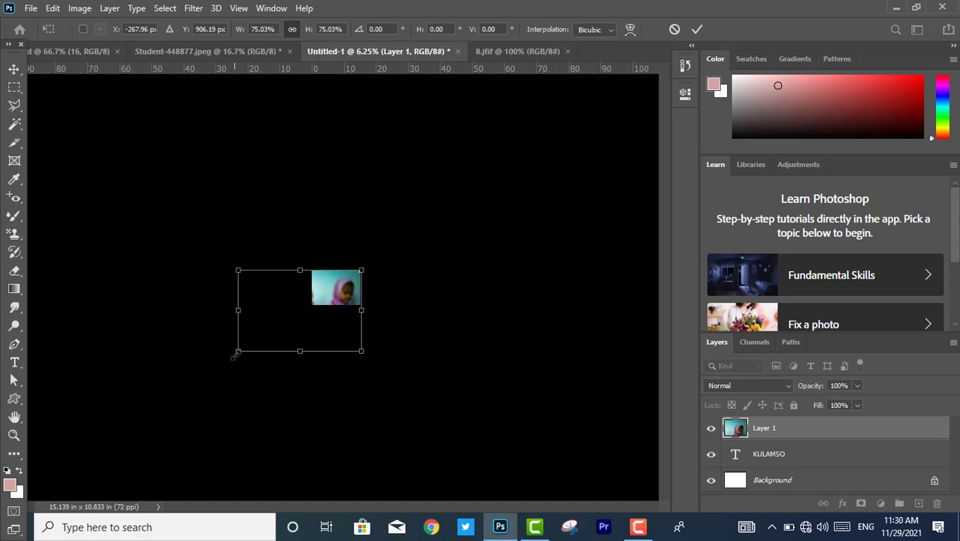
{"action": "left_click_drag", "start_coordinate": [235, 352], "coordinate": [315, 301]}
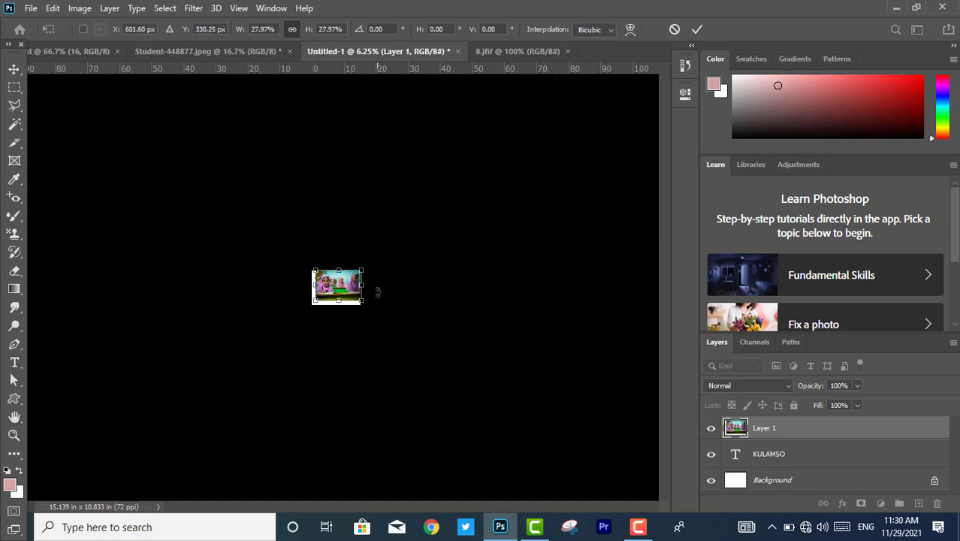
{"action": "scroll", "coordinate": [377, 292], "scroll_direction": "up", "scroll_amount": 7}
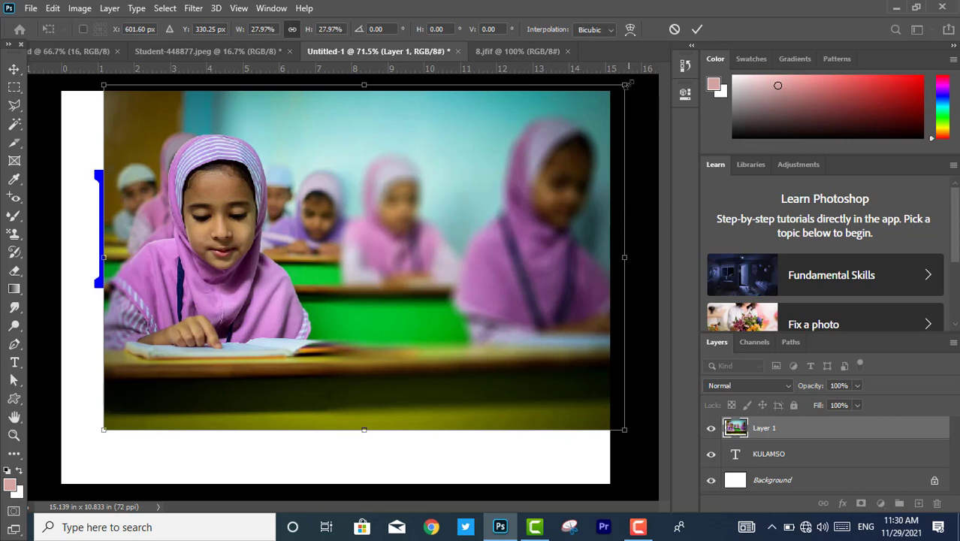
{"action": "left_click_drag", "start_coordinate": [626, 84], "coordinate": [449, 200]}
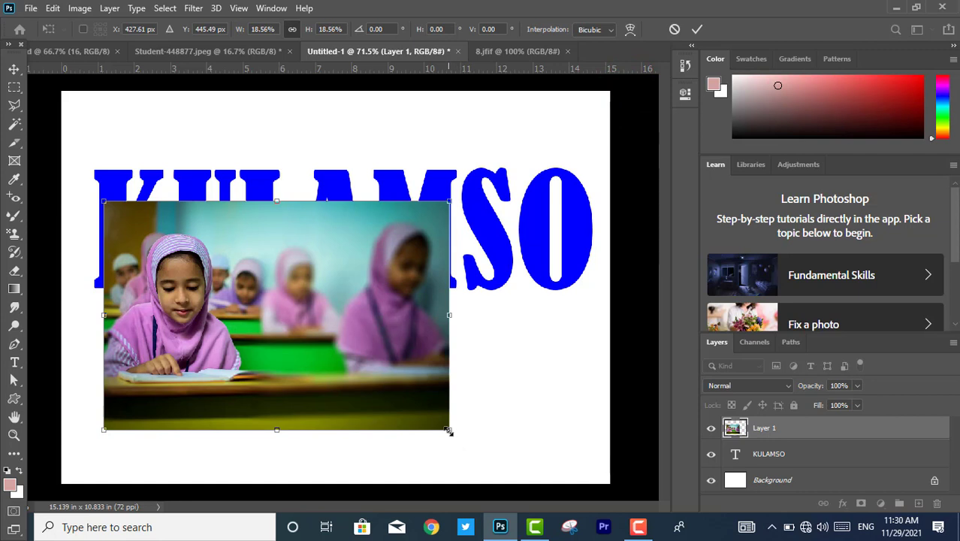
Step: Stretch the classroom photo over all KULAMSO letters, about 26.8% wide and 9.8% high, and extend its height by a further 7%
{"action": "left_click_drag", "start_coordinate": [448, 431], "coordinate": [475, 339]}
{"action": "left_click_drag", "start_coordinate": [441, 294], "coordinate": [430, 263]}
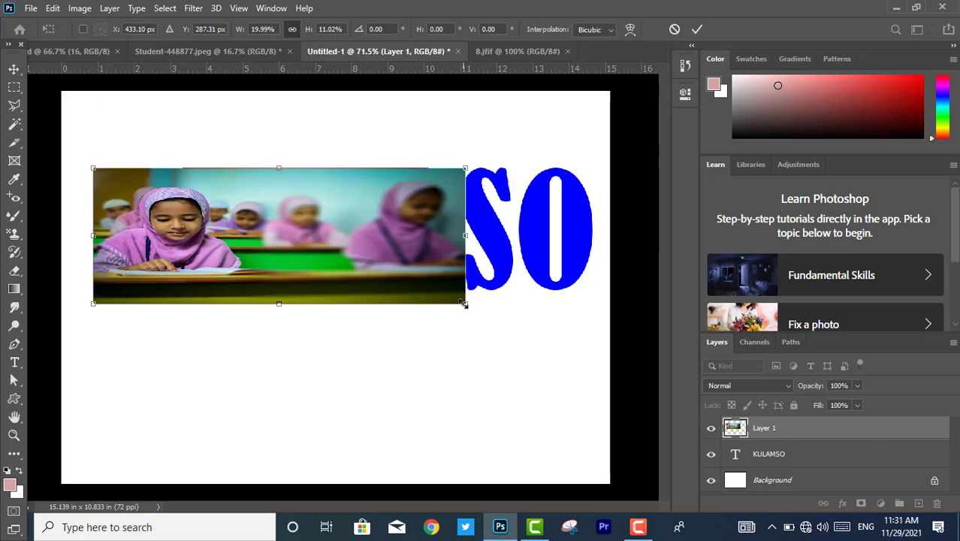
{"action": "left_click_drag", "start_coordinate": [462, 304], "coordinate": [587, 289]}
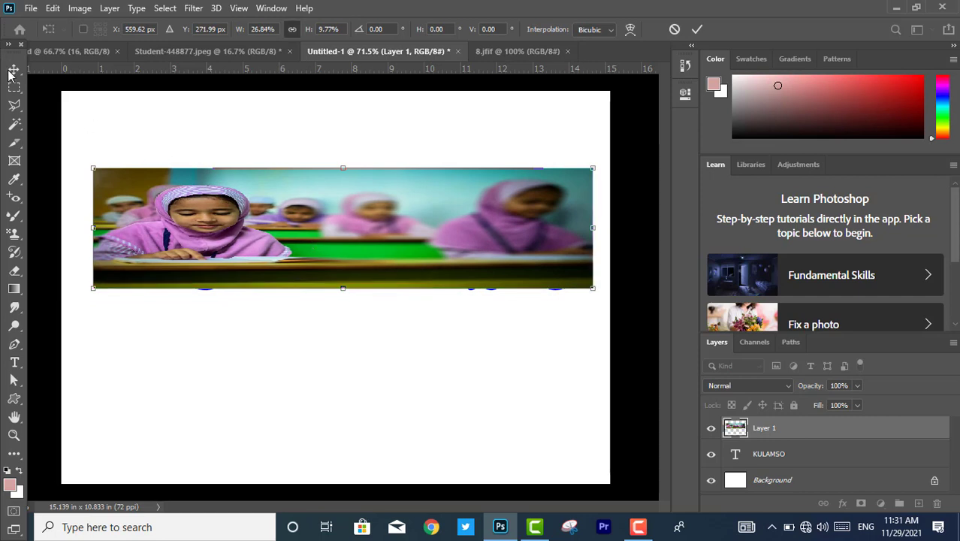
{"action": "left_click", "coordinate": [14, 75]}
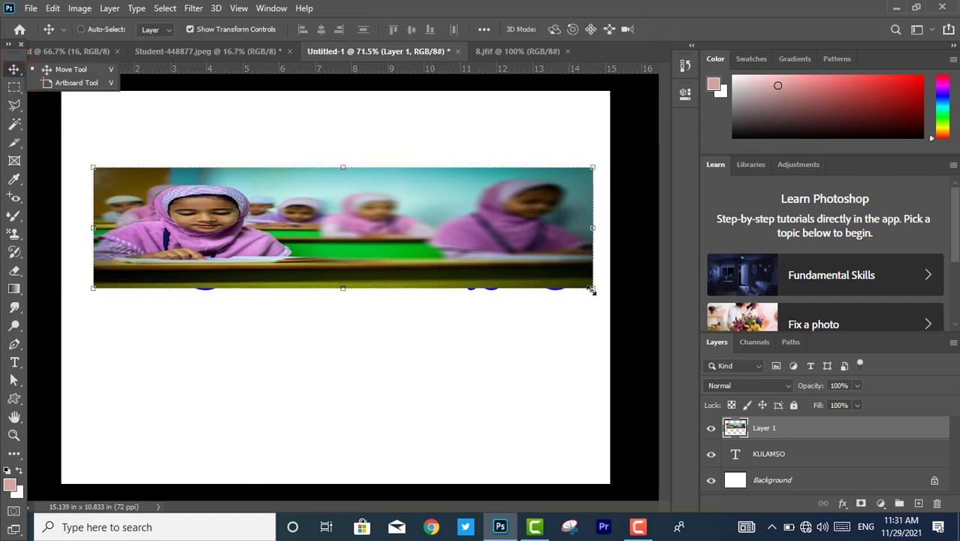
{"action": "left_click_drag", "start_coordinate": [591, 290], "coordinate": [592, 296]}
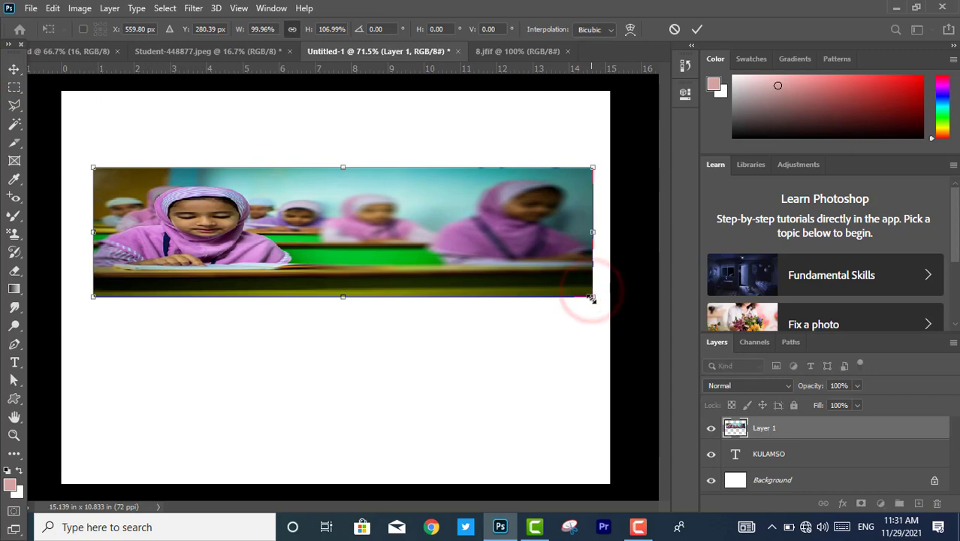
Step: Clip the classroom photo layer to the KULAMSO text with a clipping mask
{"action": "left_click", "coordinate": [792, 432]}
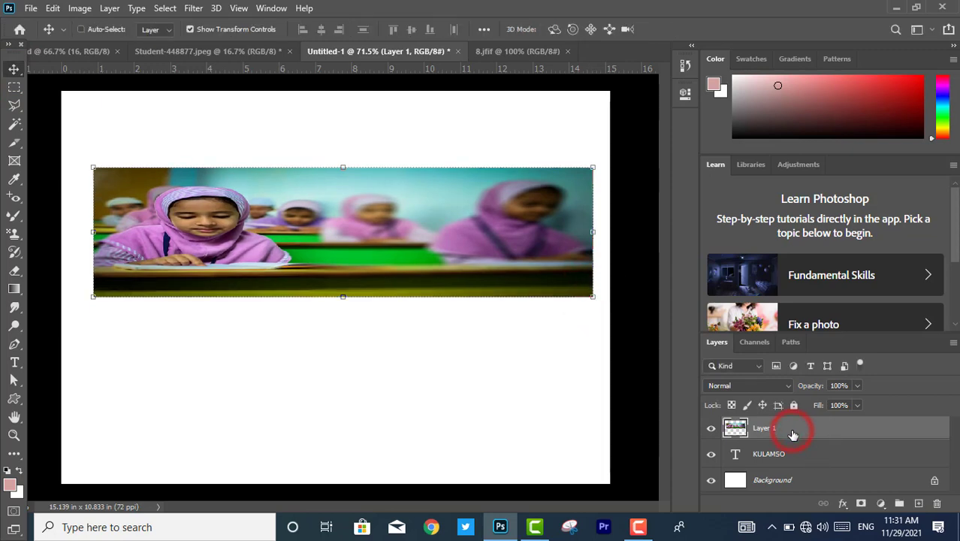
{"action": "right_click", "coordinate": [792, 434]}
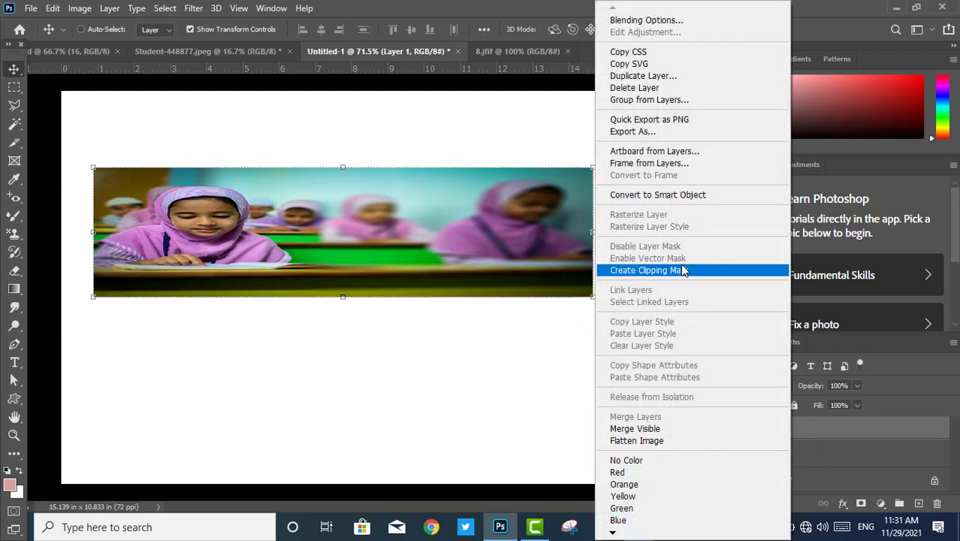
{"action": "left_click", "coordinate": [683, 271]}
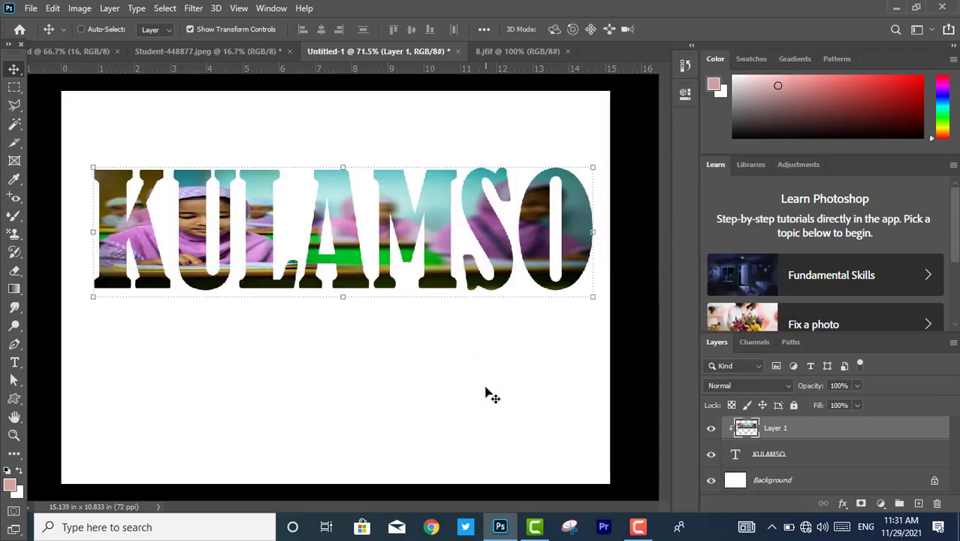
Step: Remove the clipped classroom photo layer and open the lake picture 7 from the phooshop folder
{"action": "mouse_move", "coordinate": [366, 201]}
{"action": "left_mouse_down"}
{"action": "mouse_move", "coordinate": [297, 188]}
{"action": "mouse_move", "coordinate": [352, 175]}
{"action": "mouse_move", "coordinate": [357, 200]}
{"action": "mouse_move", "coordinate": [369, 202]}
{"action": "left_mouse_up"}
{"action": "key", "text": "ctrl+e"}
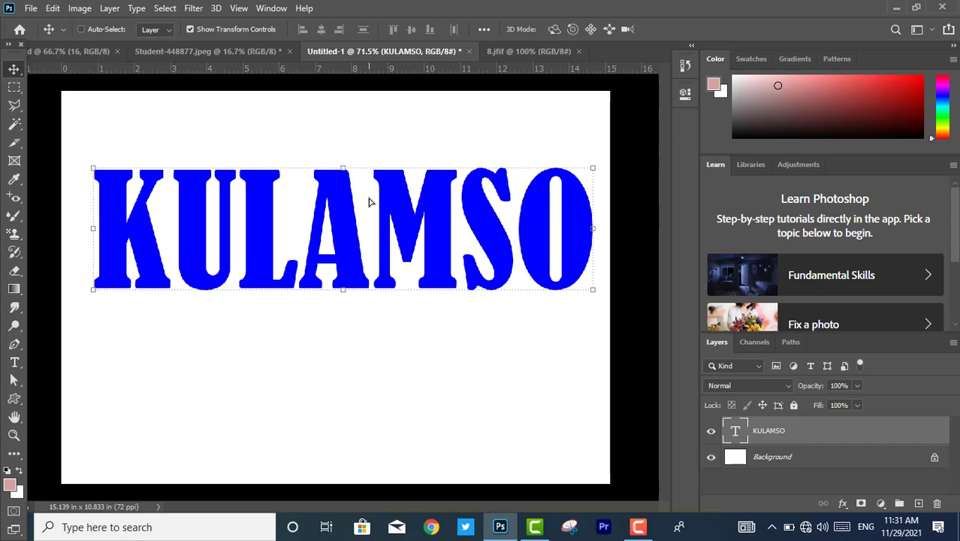
{"action": "key", "text": "ctrl+o"}
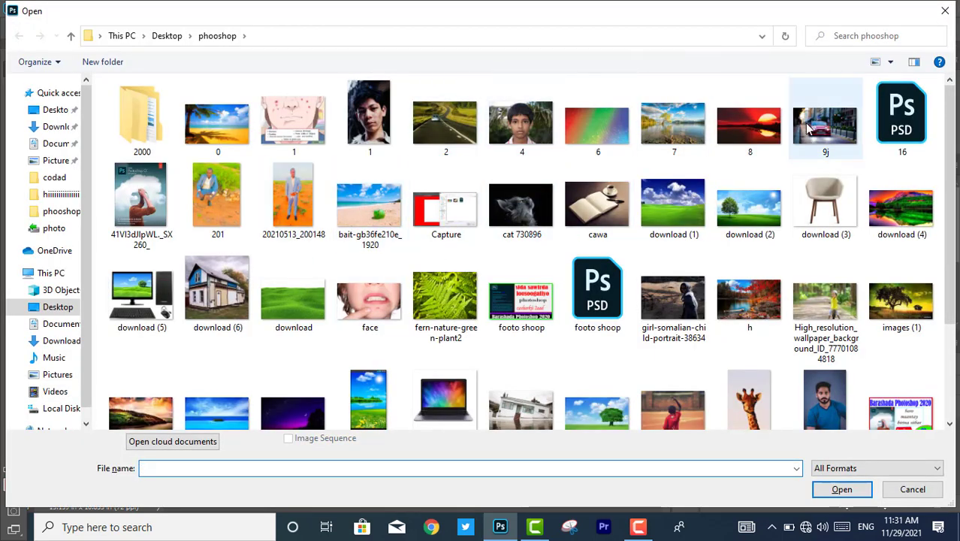
{"action": "double_click", "coordinate": [679, 120]}
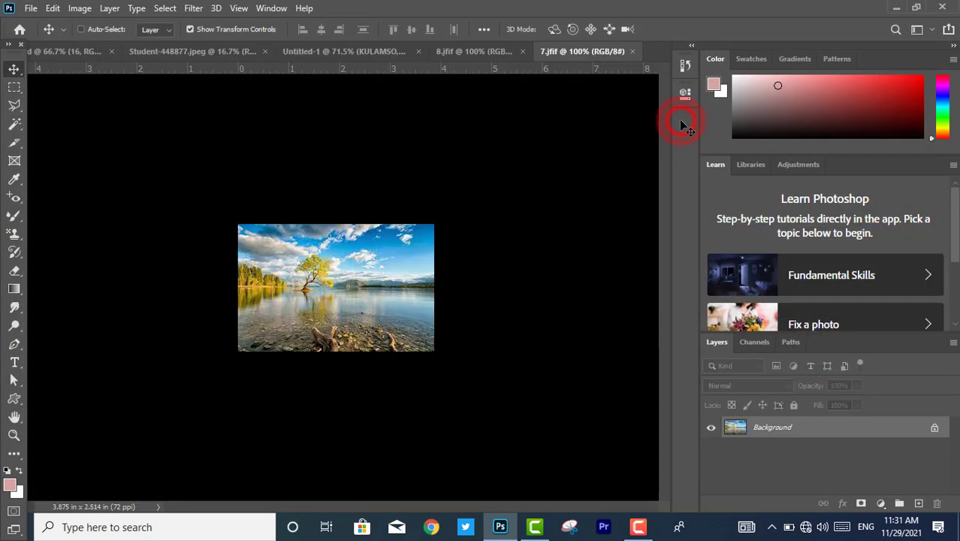
Step: Copy the whole lake picture into the KULAMSO document and align its upper-left corner with the start of the text
{"action": "key", "text": "ctrl+a"}
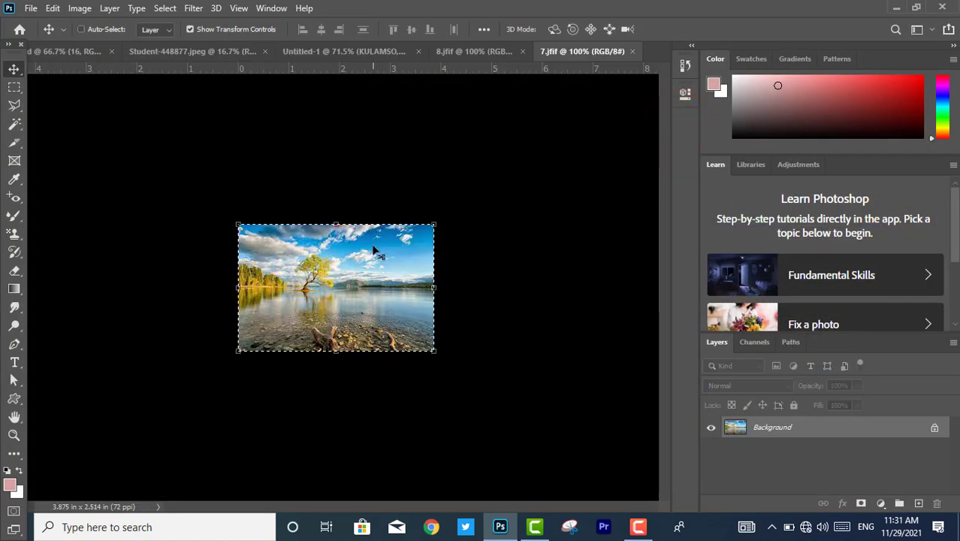
{"action": "left_click_drag", "start_coordinate": [340, 288], "coordinate": [333, 113]}
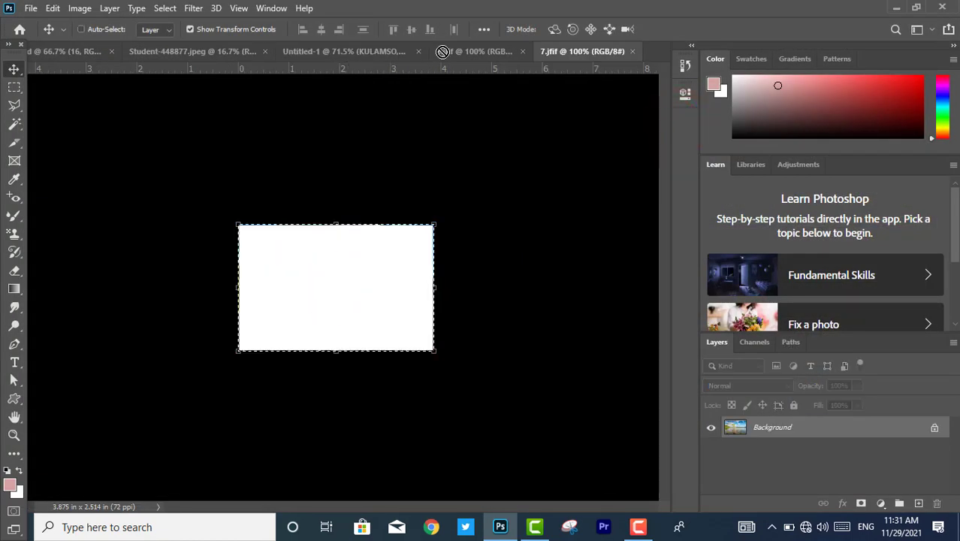
{"action": "left_click_drag", "start_coordinate": [443, 51], "coordinate": [443, 52]}
{"action": "left_click_drag", "start_coordinate": [364, 45], "coordinate": [331, 158]}
{"action": "left_click_drag", "start_coordinate": [323, 278], "coordinate": [160, 218]}
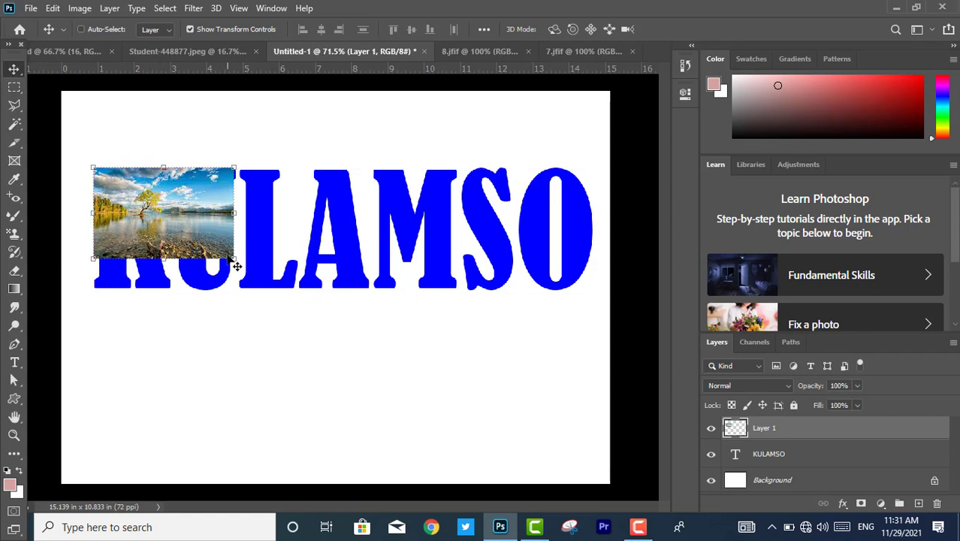
Step: Stretch the lake picture to about 195% wide and 146% high over the letters KULA and clip it to the text
{"action": "left_click_drag", "start_coordinate": [233, 260], "coordinate": [368, 301]}
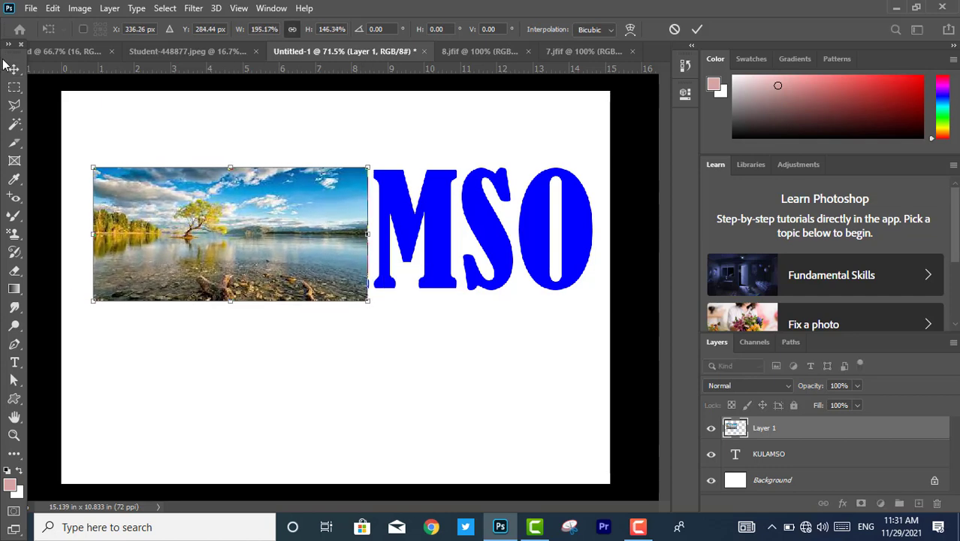
{"action": "left_click", "coordinate": [14, 68]}
{"action": "right_click", "coordinate": [785, 437]}
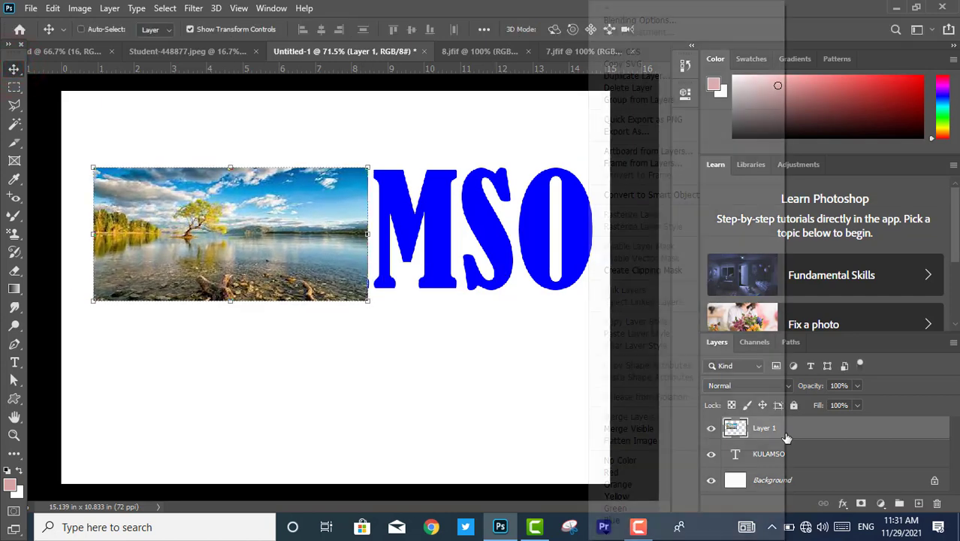
{"action": "left_click", "coordinate": [693, 278]}
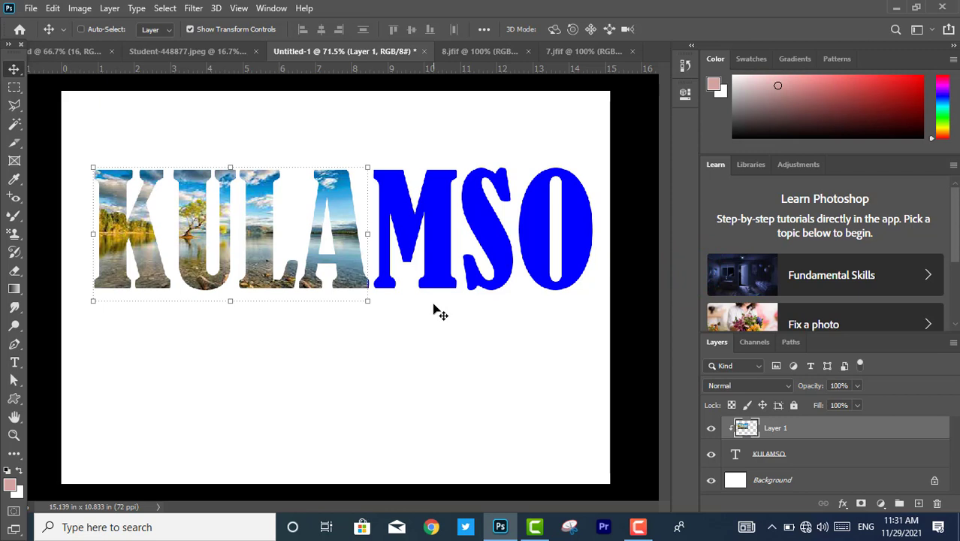
Step: Replace the lake picture layer with the sunset picture from 8.jfif, placed at the upper-left corner of the KULAMSO text
{"action": "key", "text": "Delete"}
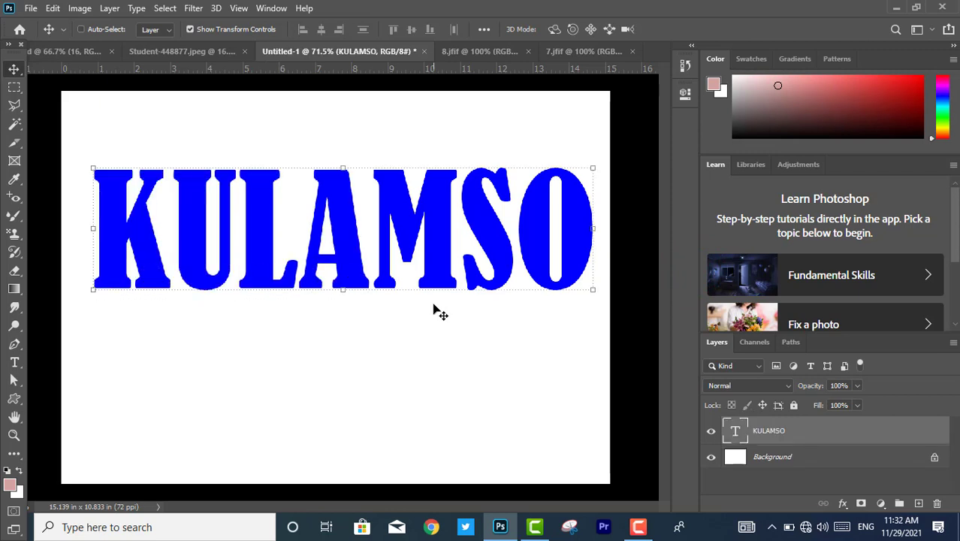
{"action": "left_click", "coordinate": [479, 54]}
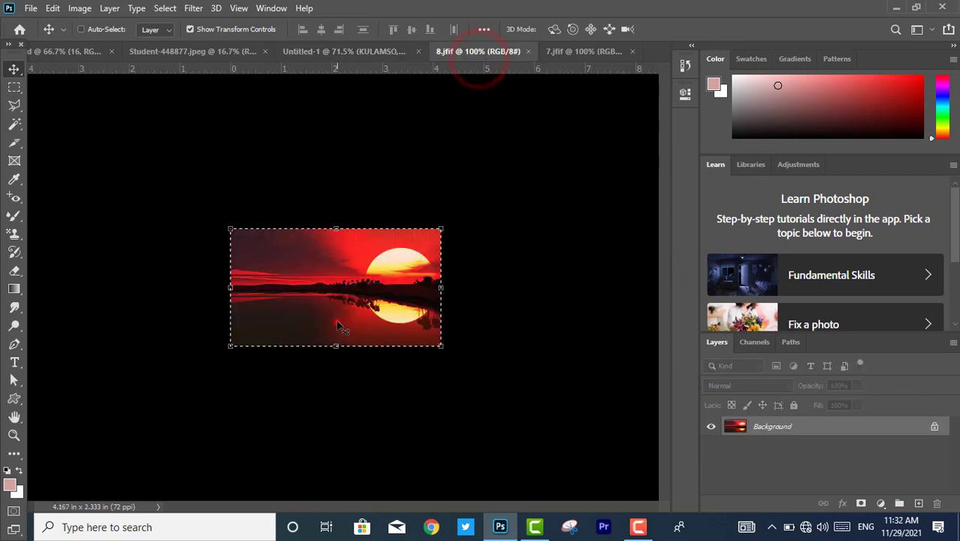
{"action": "left_click_drag", "start_coordinate": [337, 319], "coordinate": [170, 240]}
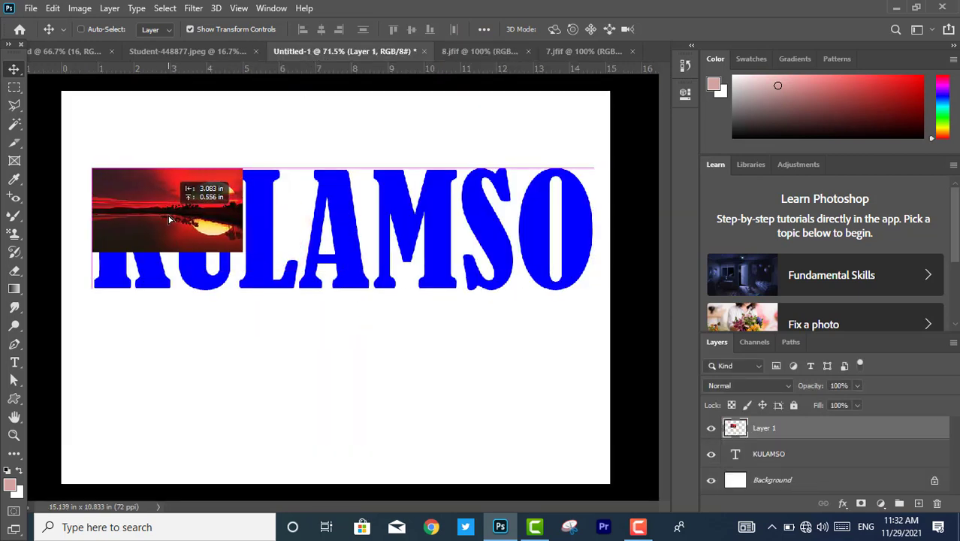
Step: Stretch the sunset picture to about 332% wide and 176% high over the whole text and clip it to the KULAMSO layer
{"action": "left_click", "coordinate": [242, 250]}
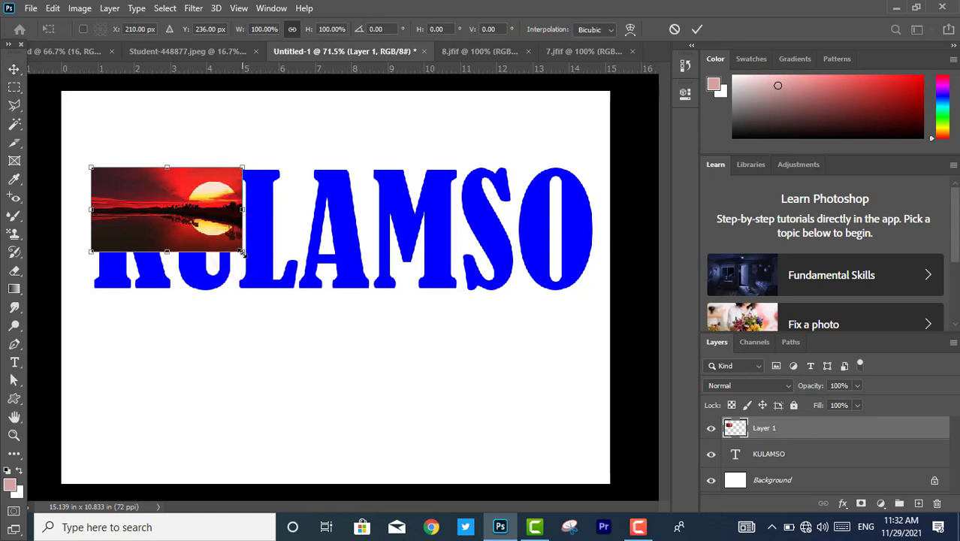
{"action": "left_click_drag", "start_coordinate": [242, 253], "coordinate": [592, 318]}
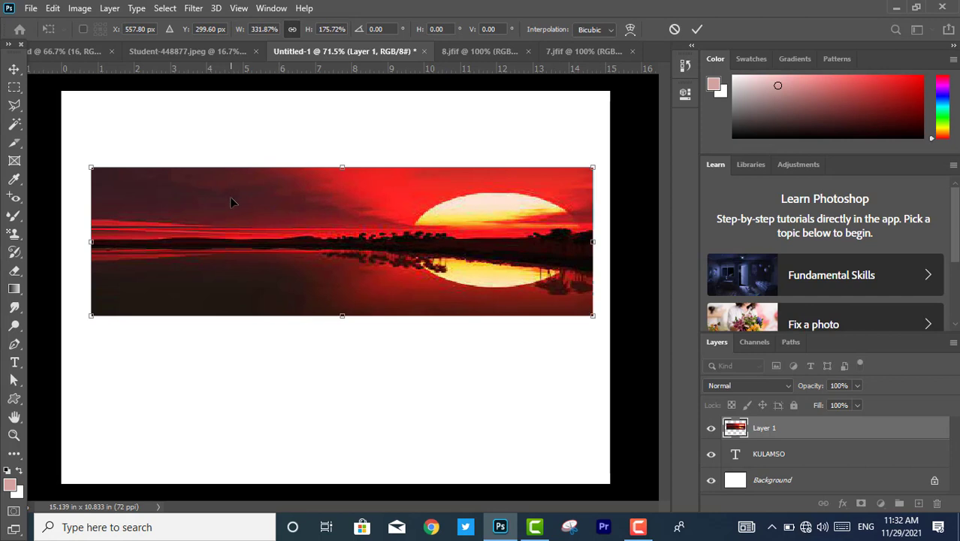
{"action": "left_click", "coordinate": [14, 69]}
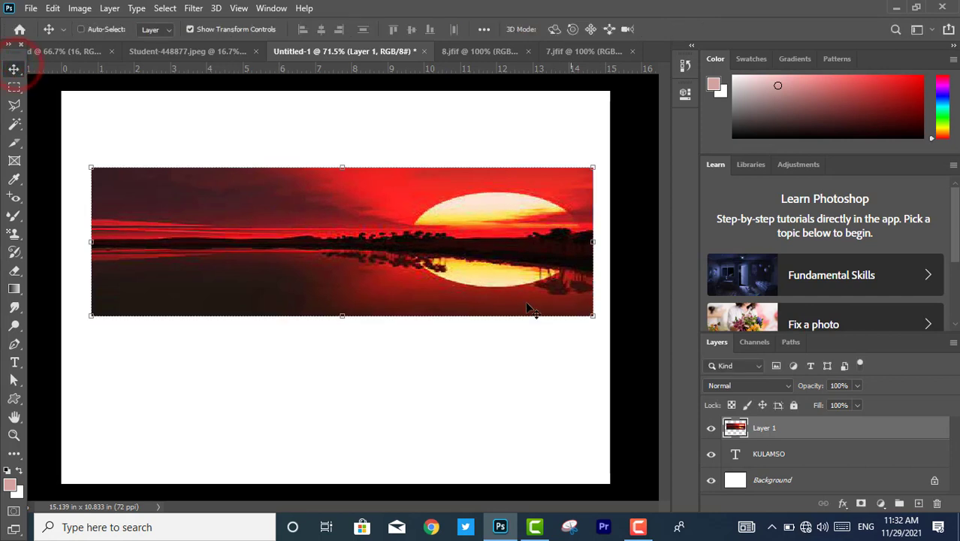
{"action": "right_click", "coordinate": [790, 429]}
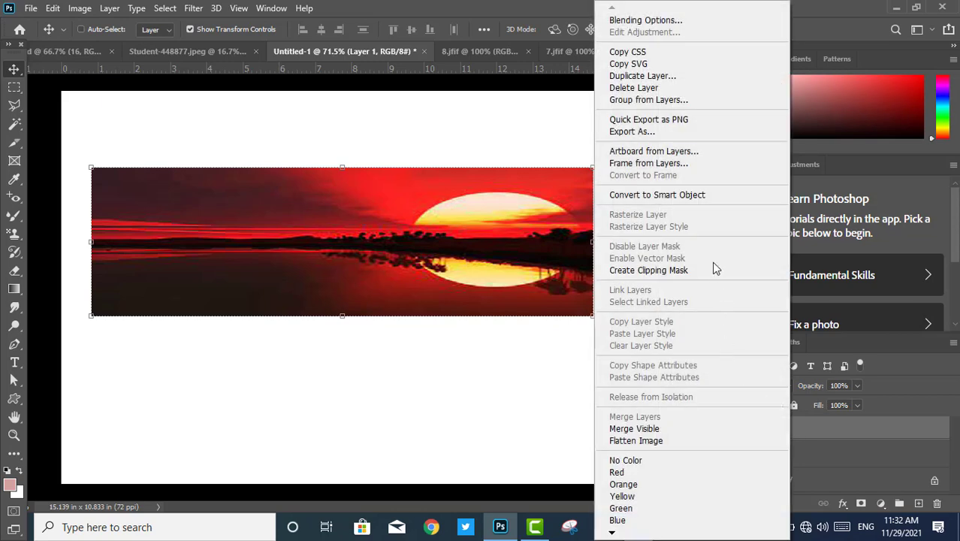
{"action": "left_click", "coordinate": [713, 269]}
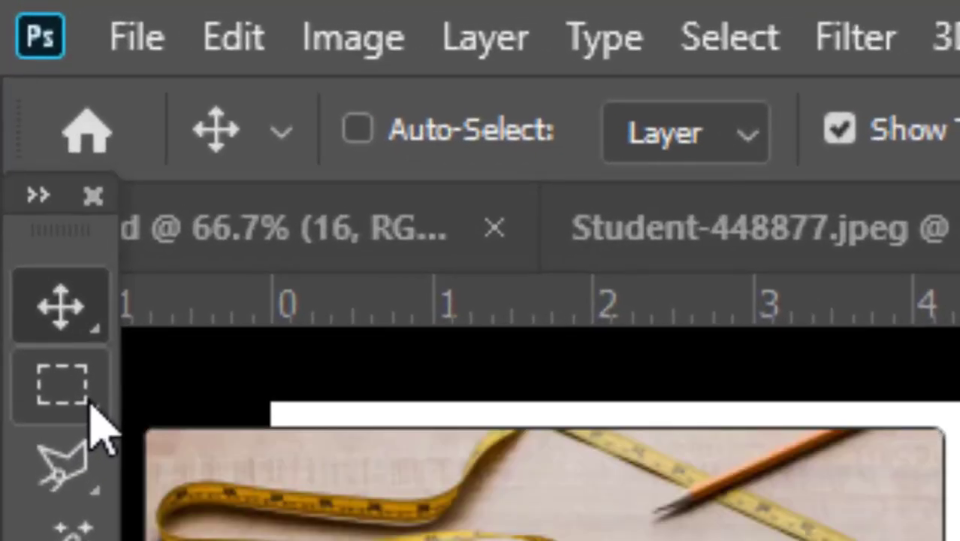
Step: Select a thin rectangular band across the middle of the KULAMSO letters and add it as a mask on the sunset layer
{"action": "left_click", "coordinate": [57, 269]}
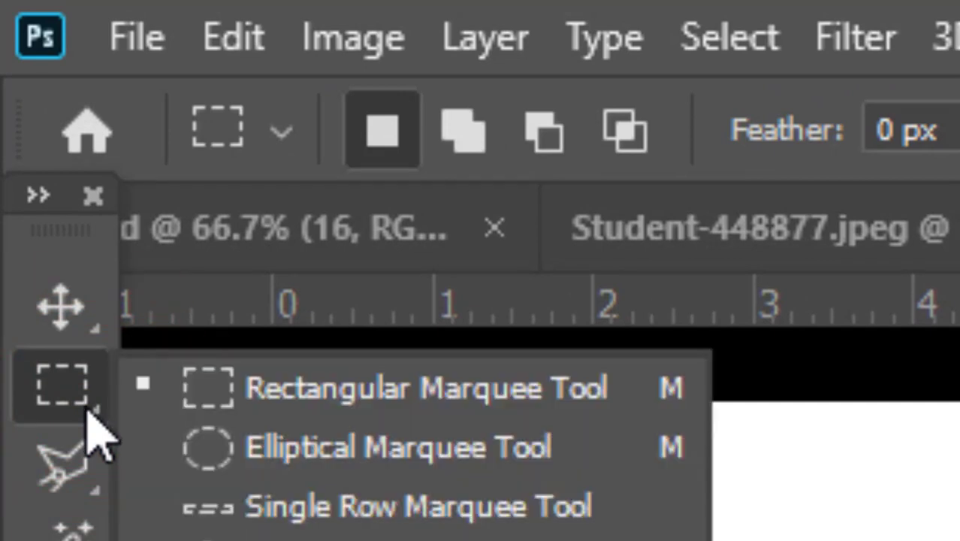
{"action": "left_click", "coordinate": [275, 390]}
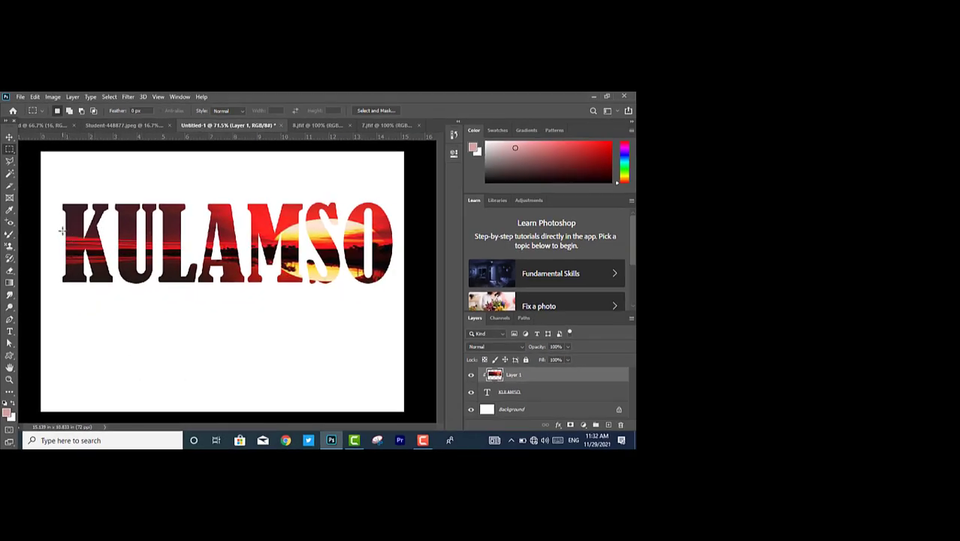
{"action": "left_click_drag", "start_coordinate": [65, 233], "coordinate": [392, 252]}
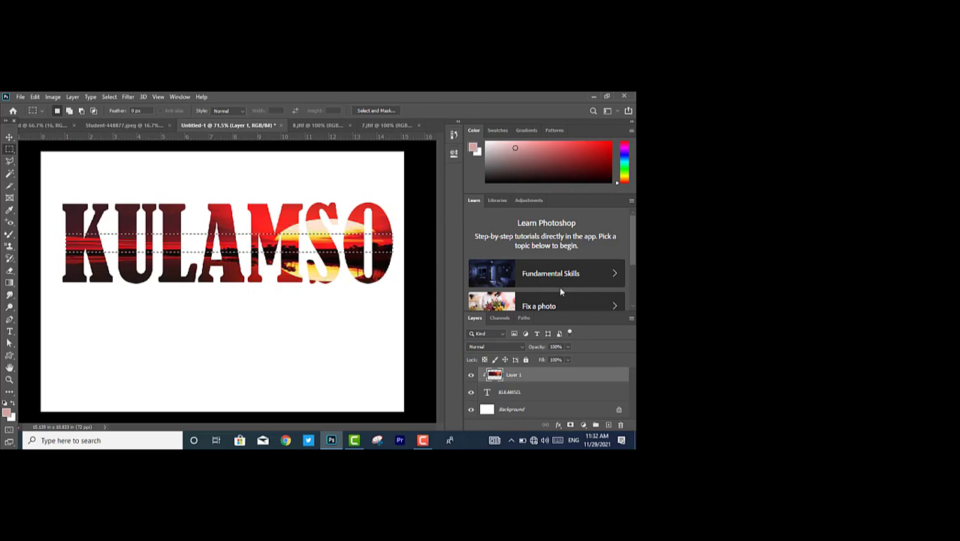
{"action": "left_click", "coordinate": [570, 426]}
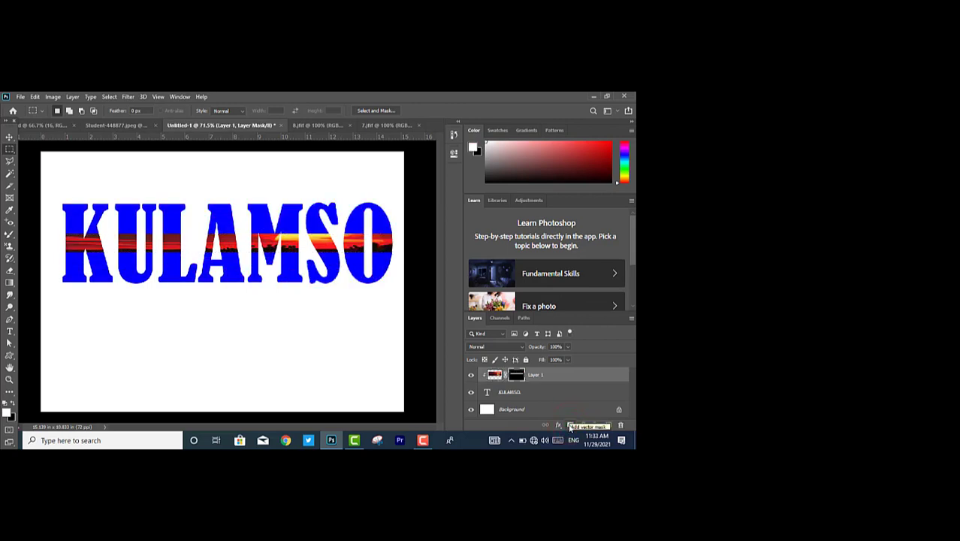
Step: Invert the sunset layer's mask six times to compare the picture inside and outside the middle band
{"action": "left_click", "coordinate": [9, 136]}
{"action": "left_click_drag", "start_coordinate": [291, 320], "coordinate": [292, 325]}
{"action": "key", "text": "ctrl+i"}
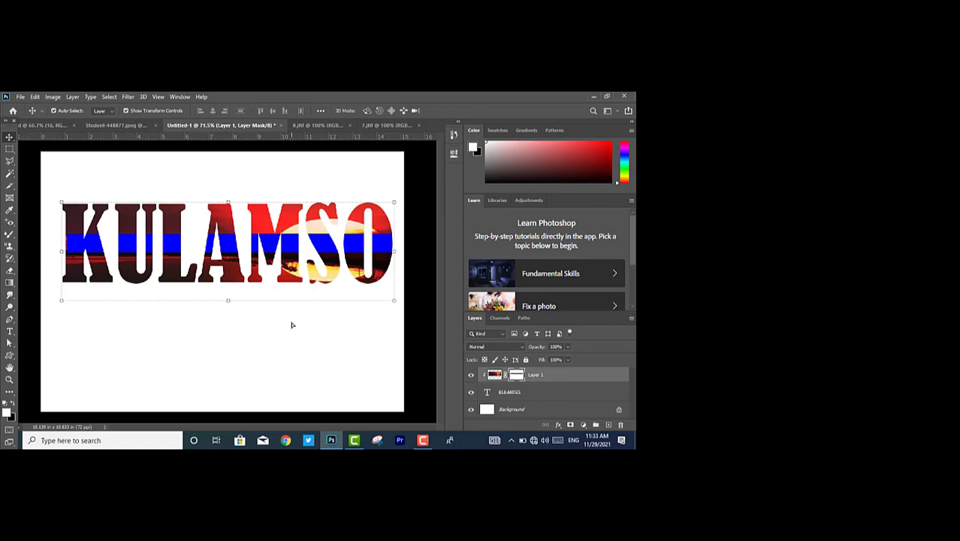
{"action": "key", "text": "ctrl+i"}
{"action": "key", "text": "ctrl+i"}
{"action": "key", "text": "ctrl+i"}
{"action": "key", "text": "ctrl+i"}
{"action": "key", "text": "ctrl+i"}
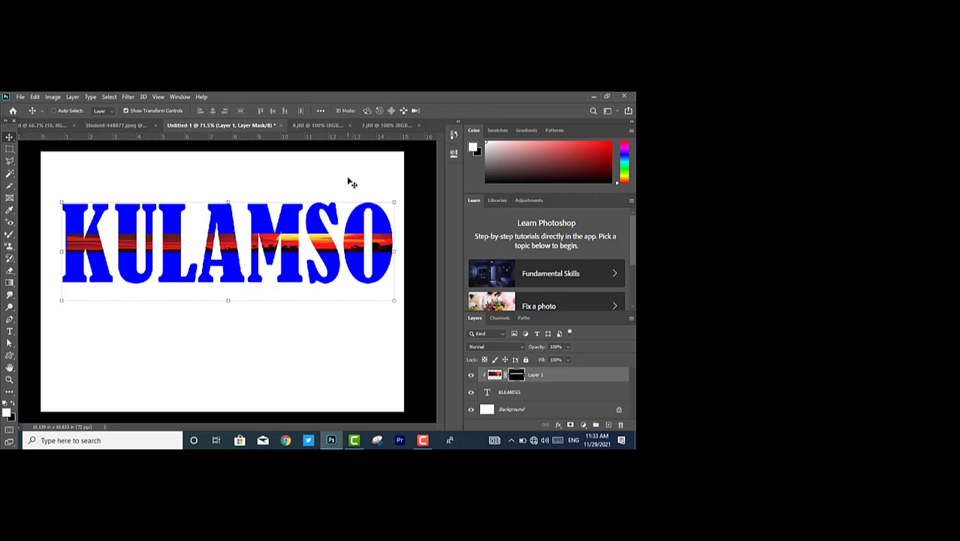
Step: Undo the last four inversions of the sunset layer's mask one at a time
{"action": "left_click", "coordinate": [332, 314]}
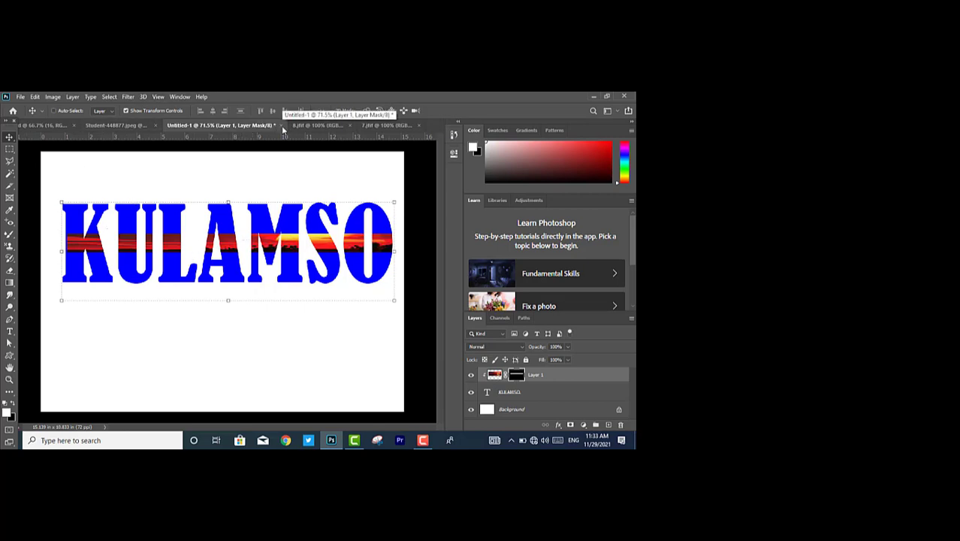
{"action": "left_click", "coordinate": [34, 97]}
{"action": "left_click", "coordinate": [54, 111]}
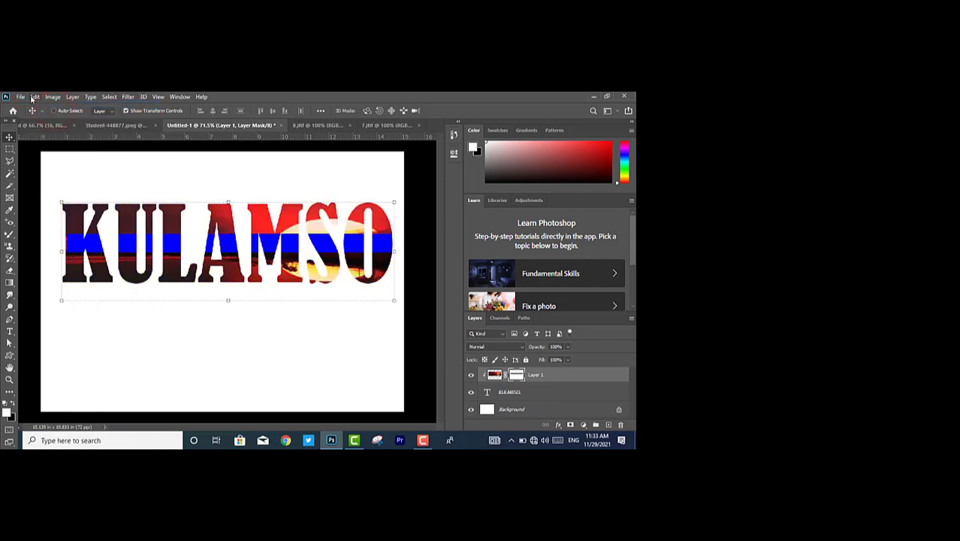
{"action": "left_click", "coordinate": [33, 98]}
{"action": "left_click", "coordinate": [58, 109]}
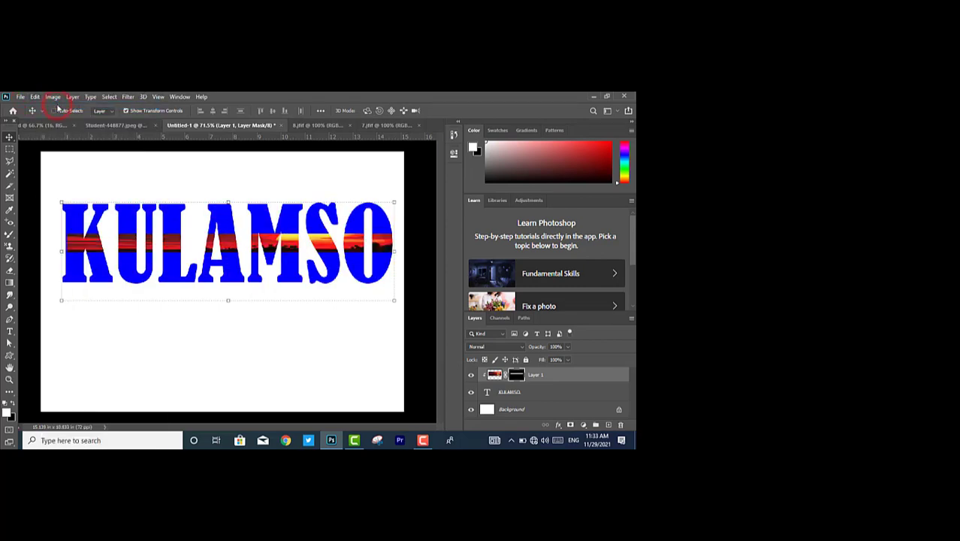
{"action": "left_click", "coordinate": [35, 97]}
{"action": "left_click", "coordinate": [56, 109]}
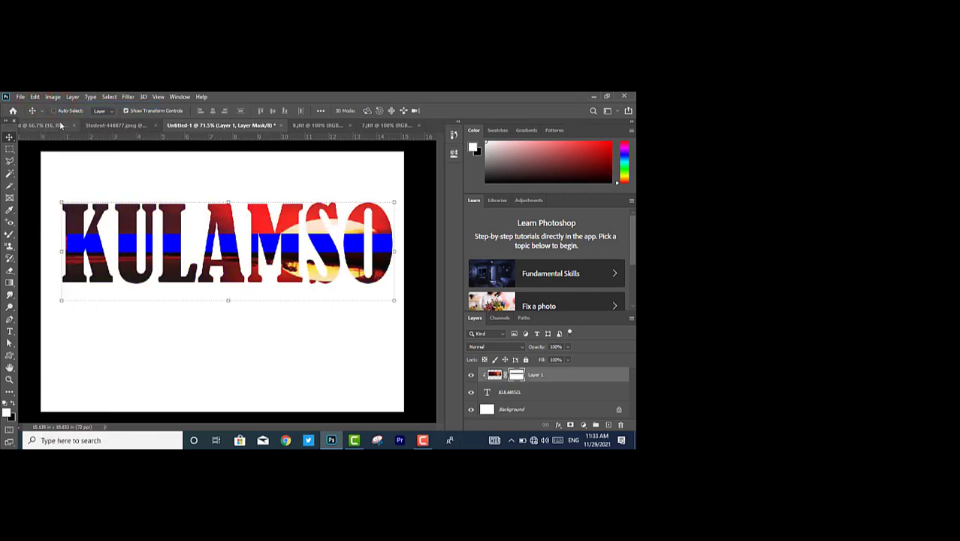
{"action": "left_click", "coordinate": [35, 97]}
{"action": "left_click", "coordinate": [54, 108]}
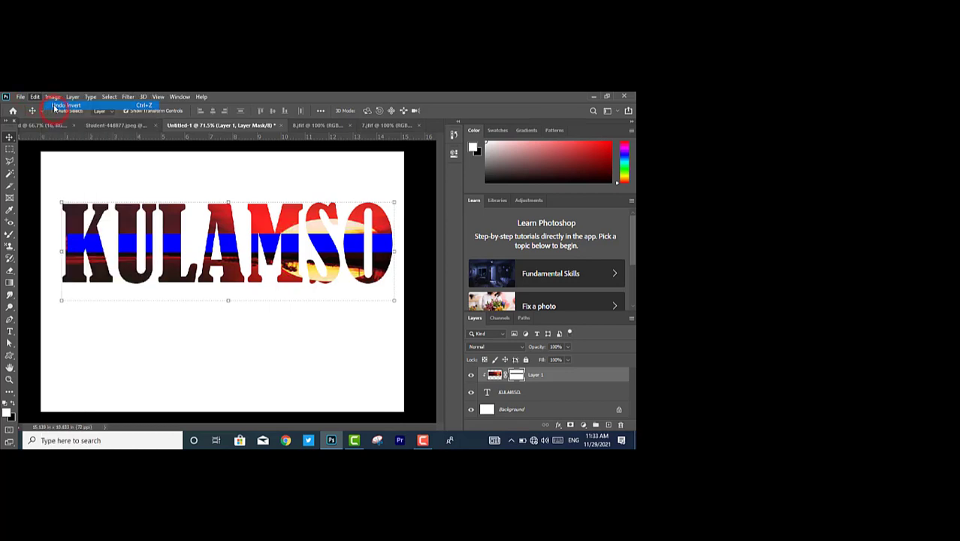
Step: Undo three more inversions of the sunset layer's mask
{"action": "left_click", "coordinate": [35, 97]}
{"action": "left_click", "coordinate": [54, 110]}
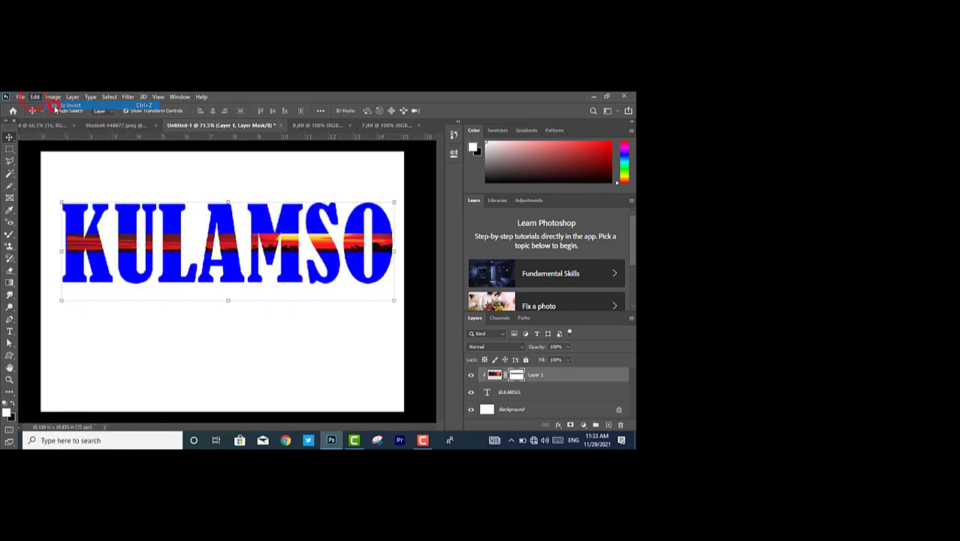
{"action": "left_click", "coordinate": [35, 97]}
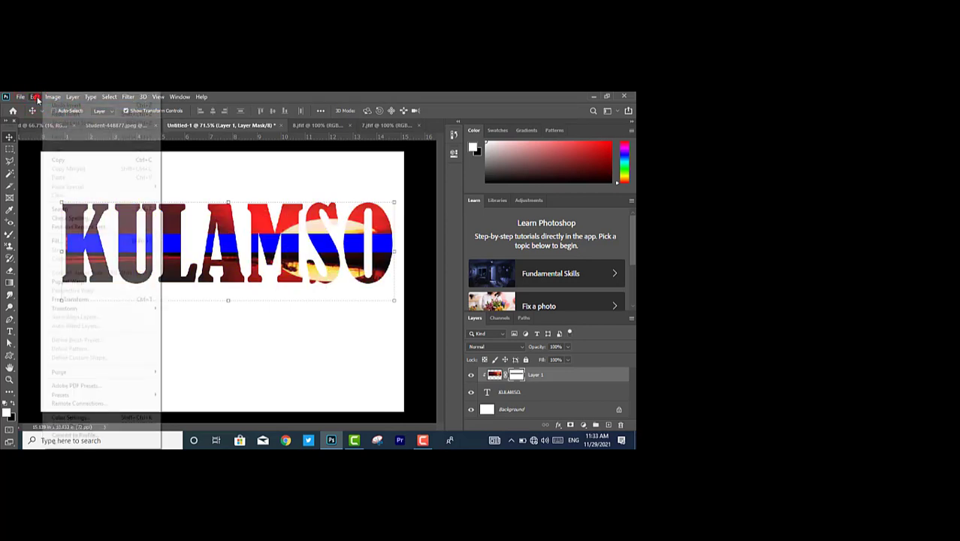
{"action": "left_click", "coordinate": [53, 110]}
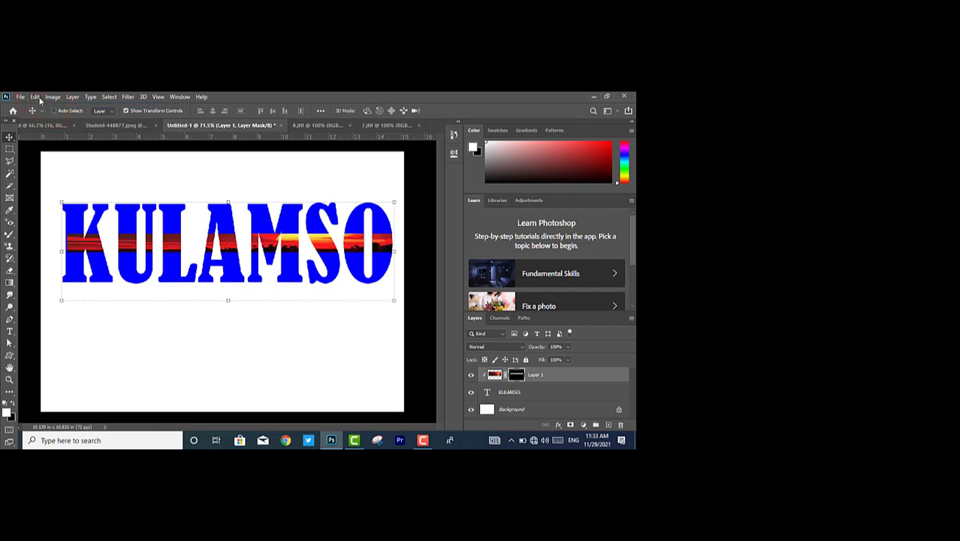
{"action": "left_click", "coordinate": [34, 97]}
{"action": "left_click", "coordinate": [50, 109]}
Step: Disable the sunset layer's mask and delete the sunset picture layer from above the KULAMSO text
{"action": "double_click", "coordinate": [520, 376]}
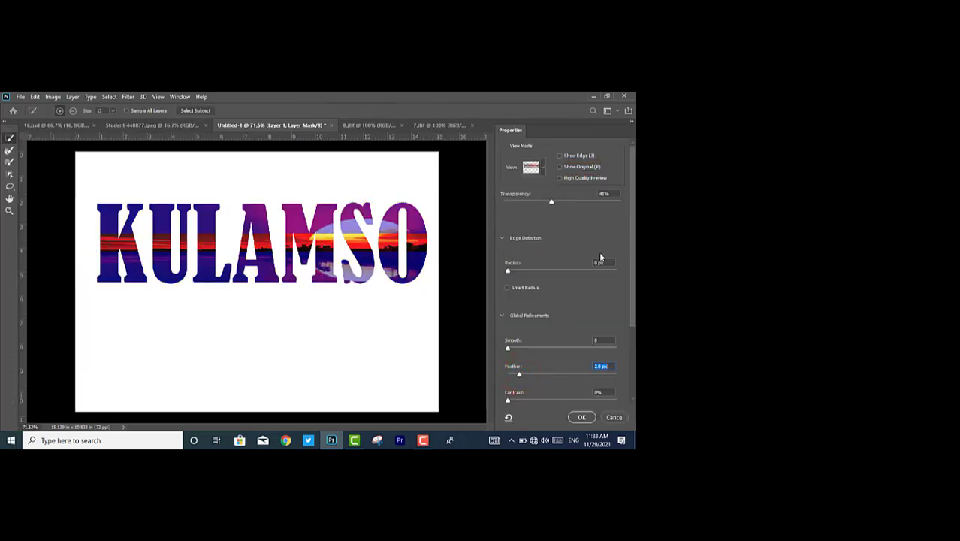
{"action": "left_click", "coordinate": [612, 419]}
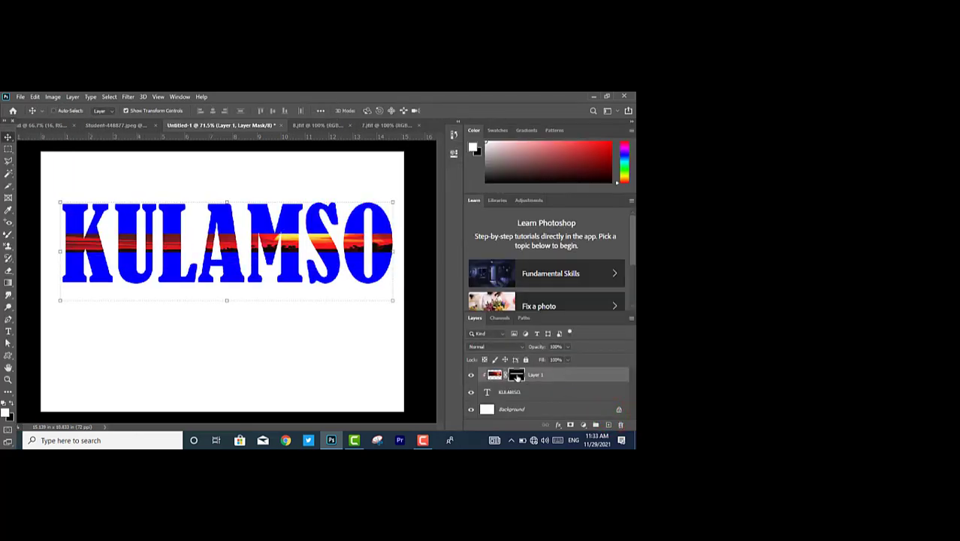
{"action": "left_click", "coordinate": [515, 375], "text": "shift"}
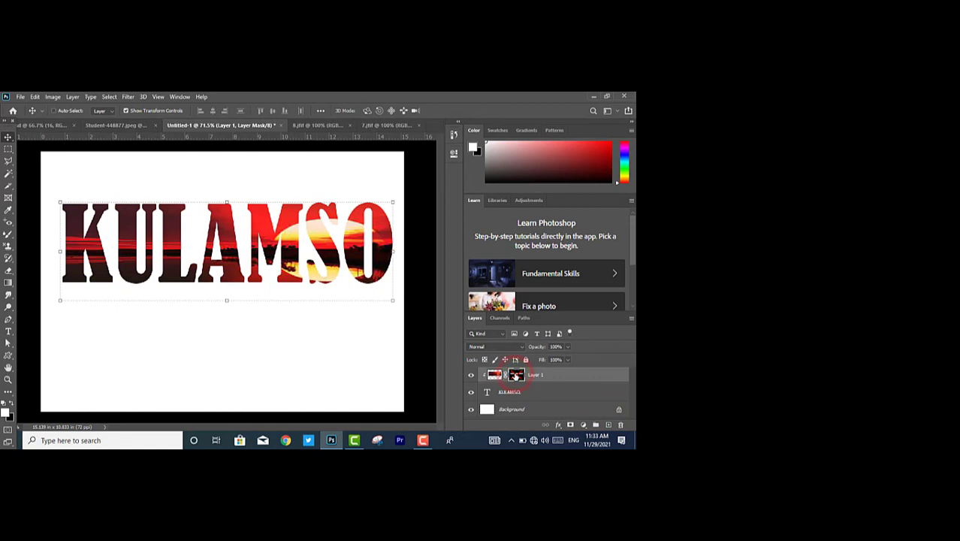
{"action": "left_click_drag", "start_coordinate": [324, 228], "coordinate": [321, 212]}
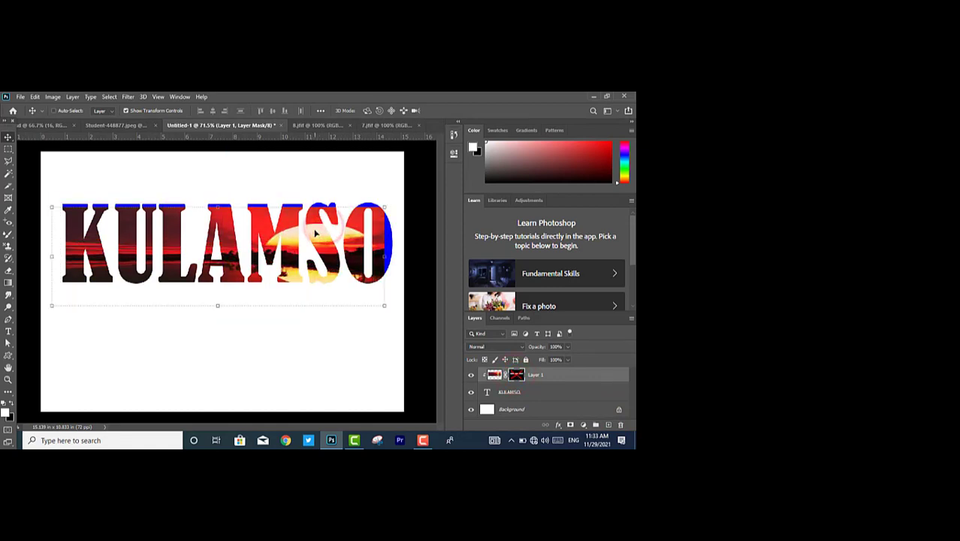
{"action": "key", "text": "Delete"}
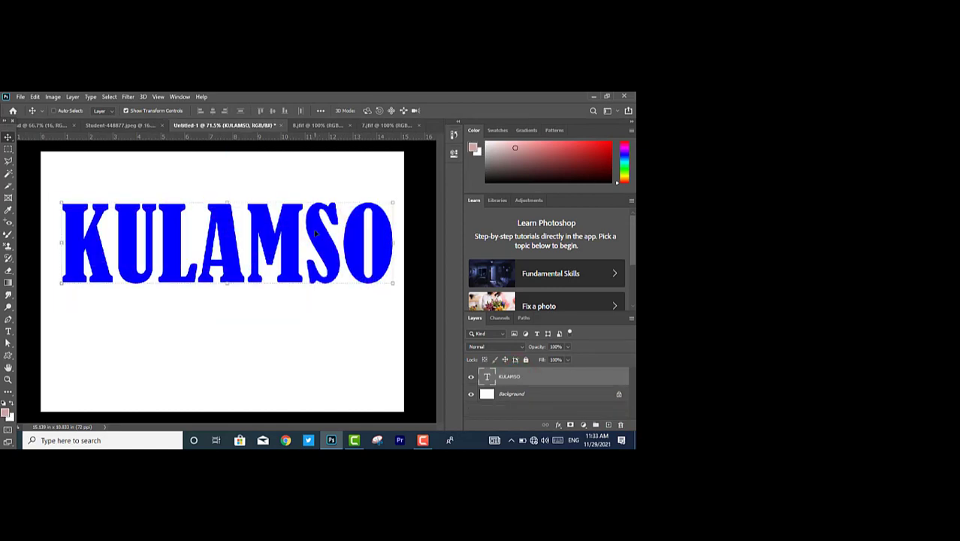
Step: Mask the KULAMSO text layer with a thin rectangular band across the letters' middle and invert the mask to cut the band out
{"action": "left_click", "coordinate": [8, 148]}
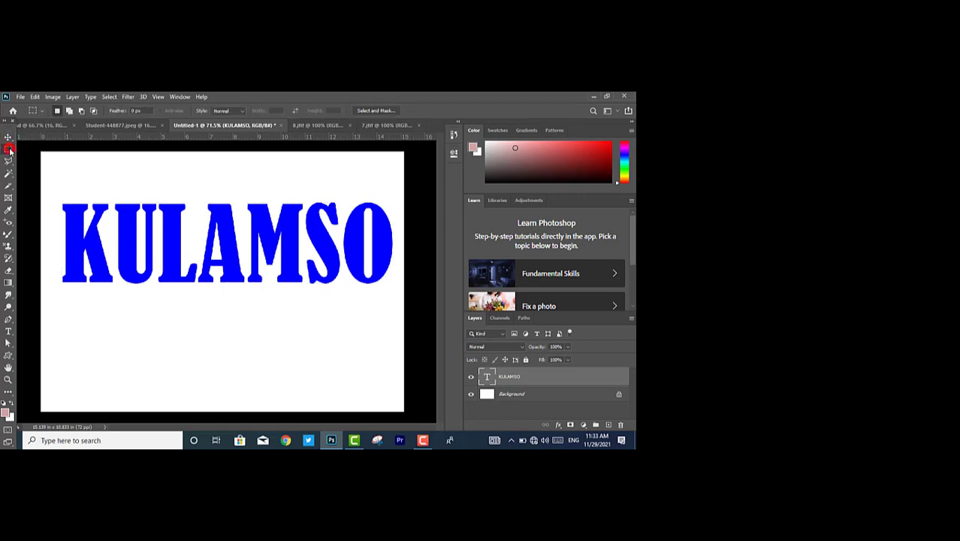
{"action": "right_click", "coordinate": [8, 148]}
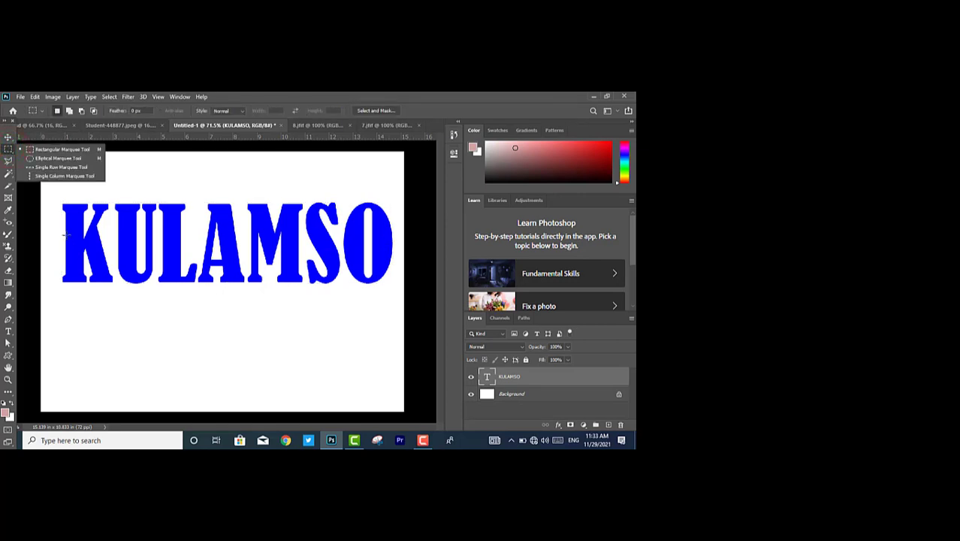
{"action": "left_click_drag", "start_coordinate": [66, 235], "coordinate": [392, 255]}
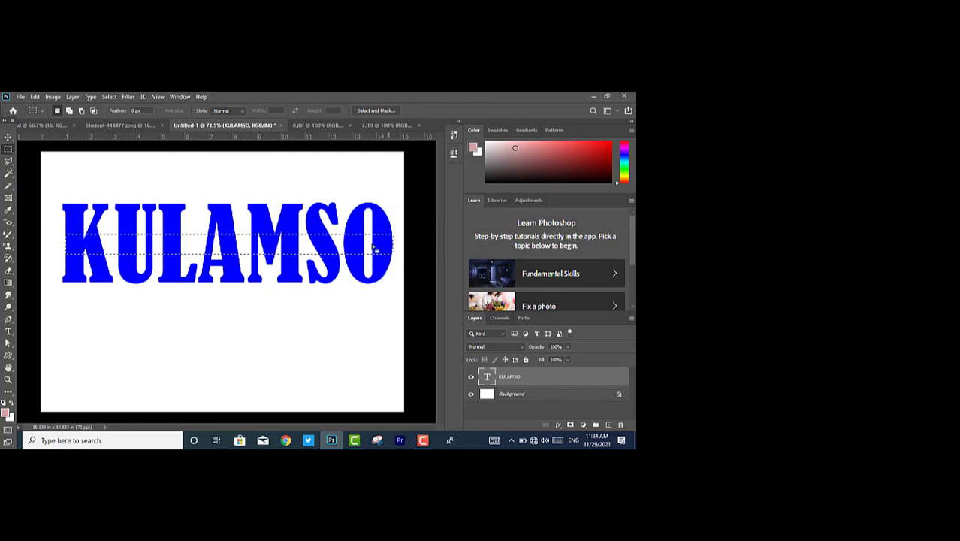
{"action": "left_click", "coordinate": [7, 138]}
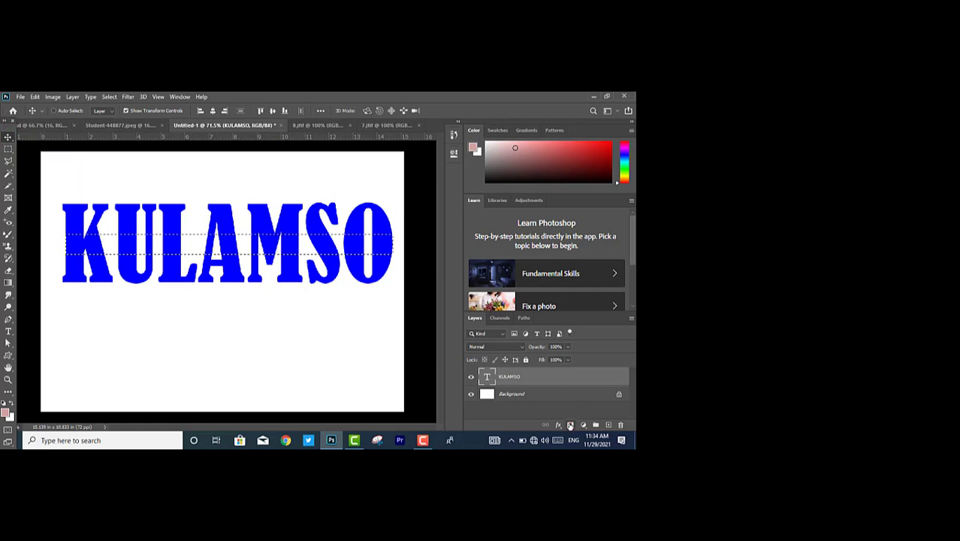
{"action": "left_click", "coordinate": [570, 424]}
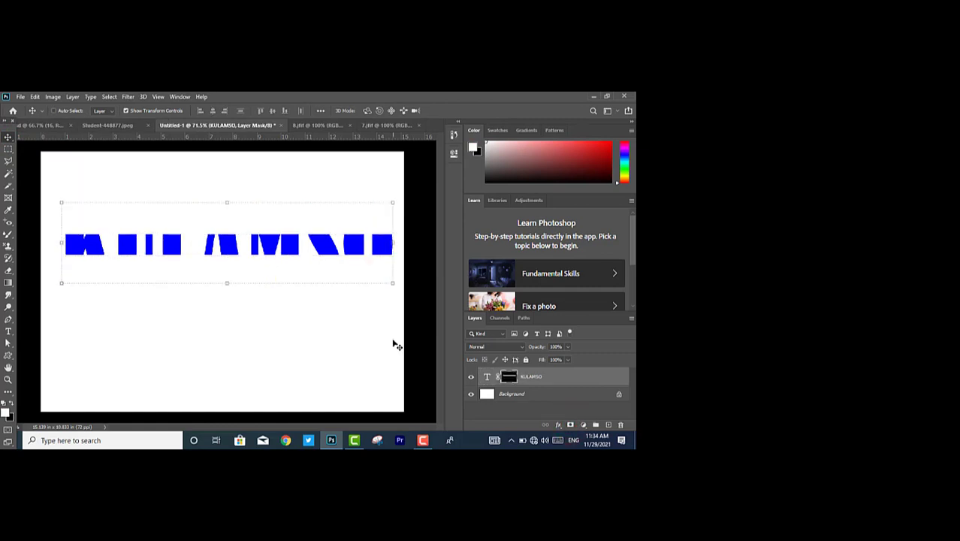
{"action": "key", "text": "ctrl+i"}
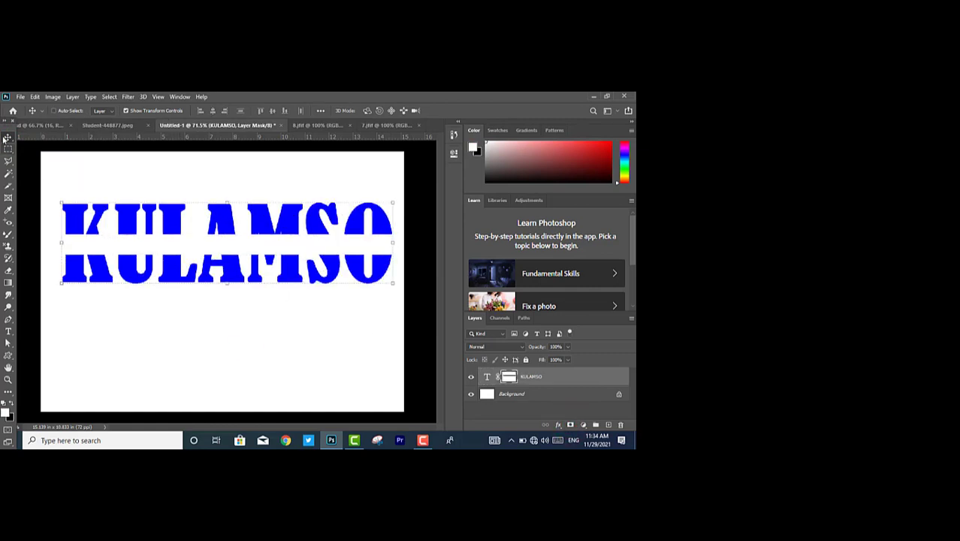
Step: Unlock the white background layer beneath the KULAMSO text
{"action": "left_click", "coordinate": [190, 323]}
{"action": "left_click", "coordinate": [8, 329]}
{"action": "left_click", "coordinate": [193, 301]}
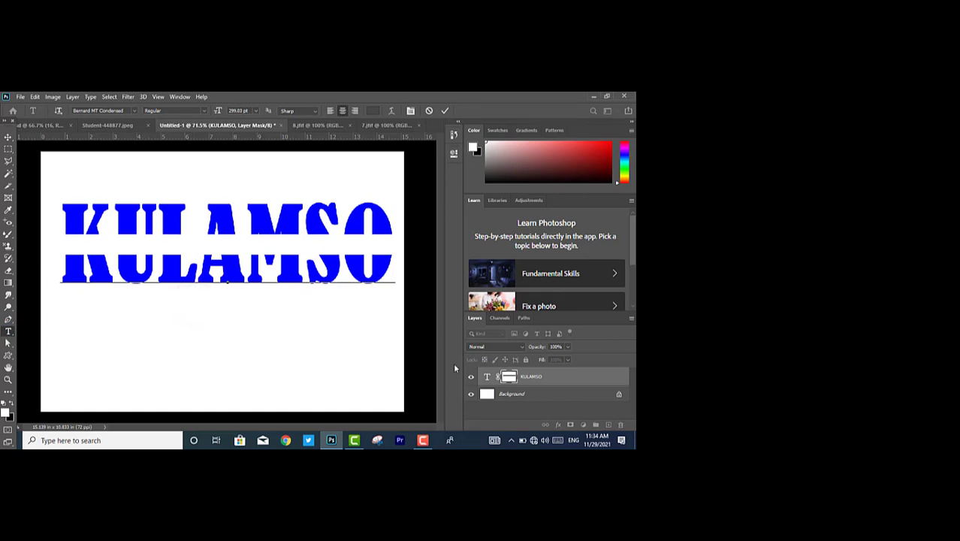
{"action": "left_click", "coordinate": [470, 395]}
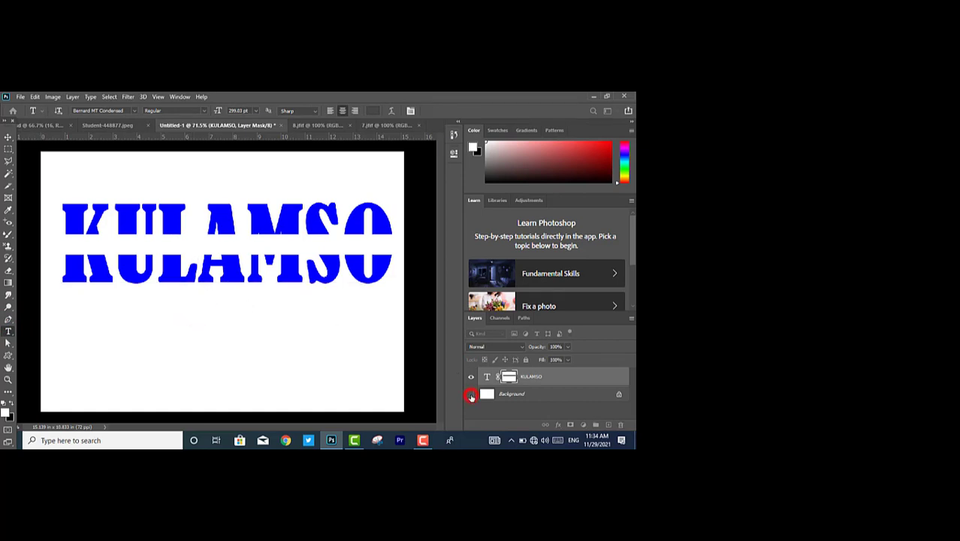
{"action": "left_click", "coordinate": [471, 394]}
{"action": "left_click", "coordinate": [618, 393]}
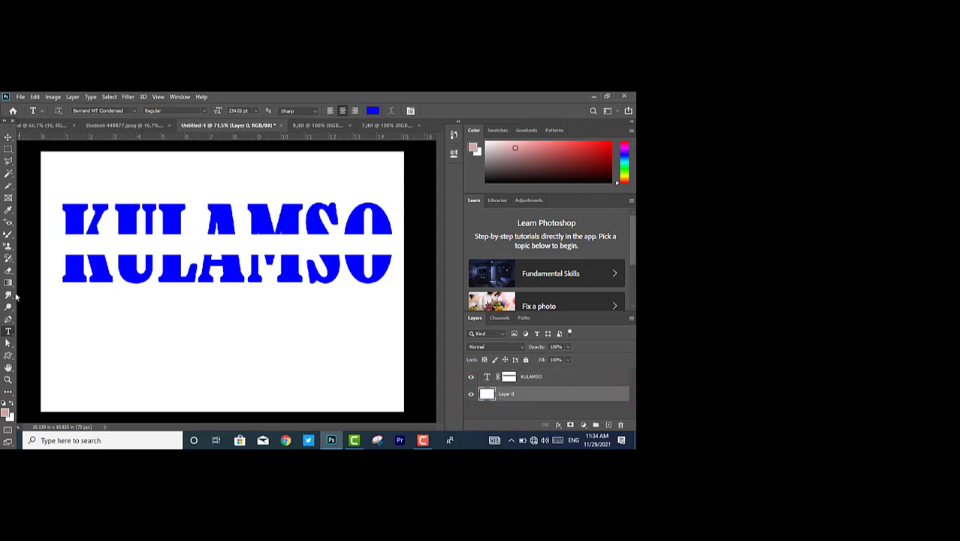
Step: Start a new text line below the KULAMSO letters in Minion Pro at 121.01 pt
{"action": "left_click", "coordinate": [158, 362]}
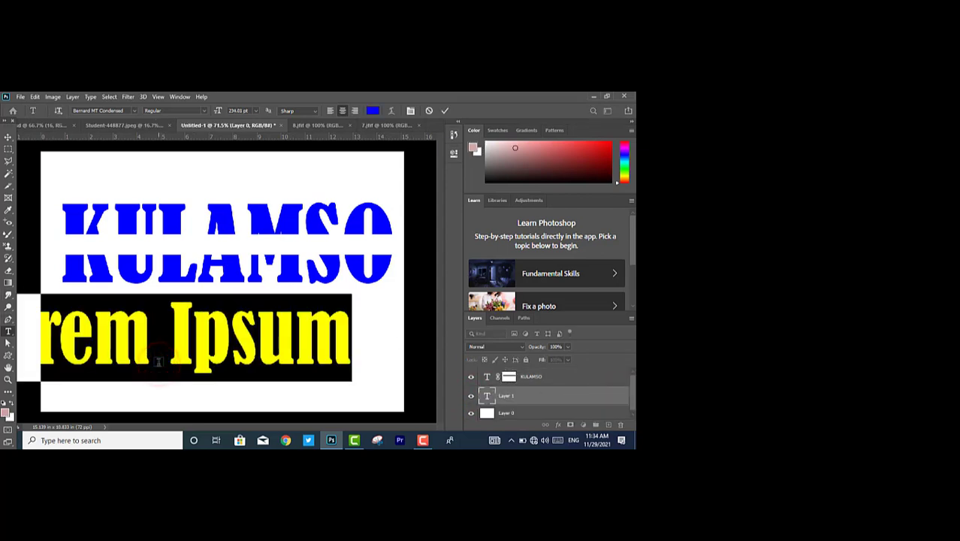
{"action": "left_click_drag", "start_coordinate": [217, 110], "coordinate": [167, 115]}
{"action": "left_click", "coordinate": [134, 111]}
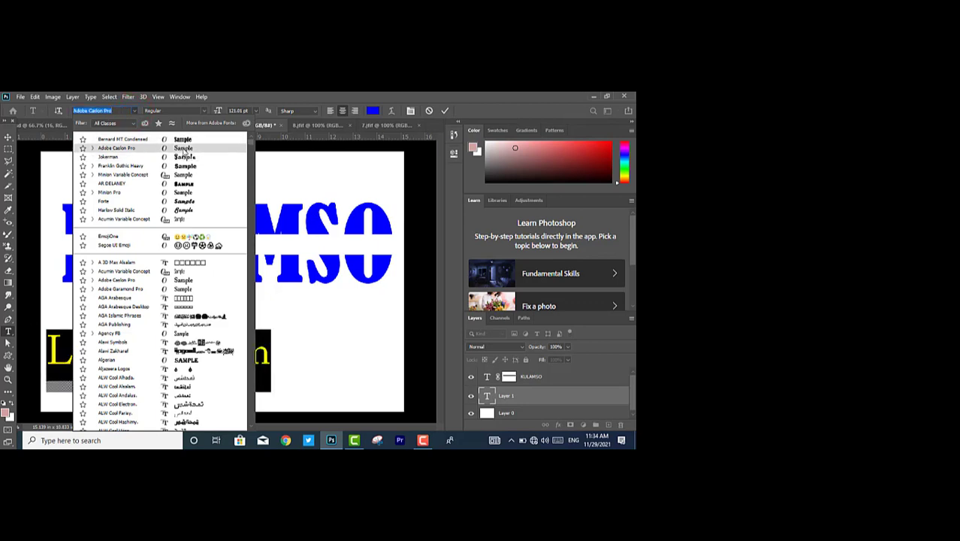
{"action": "left_click", "coordinate": [182, 193]}
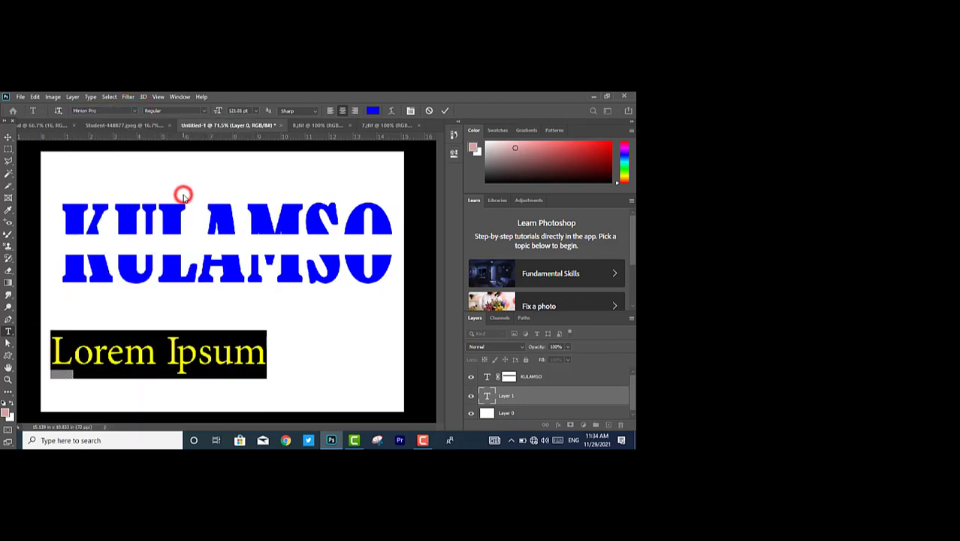
Step: Enter HOYGA COURS as the wording of the new text line
{"action": "type", "text": "HO"}
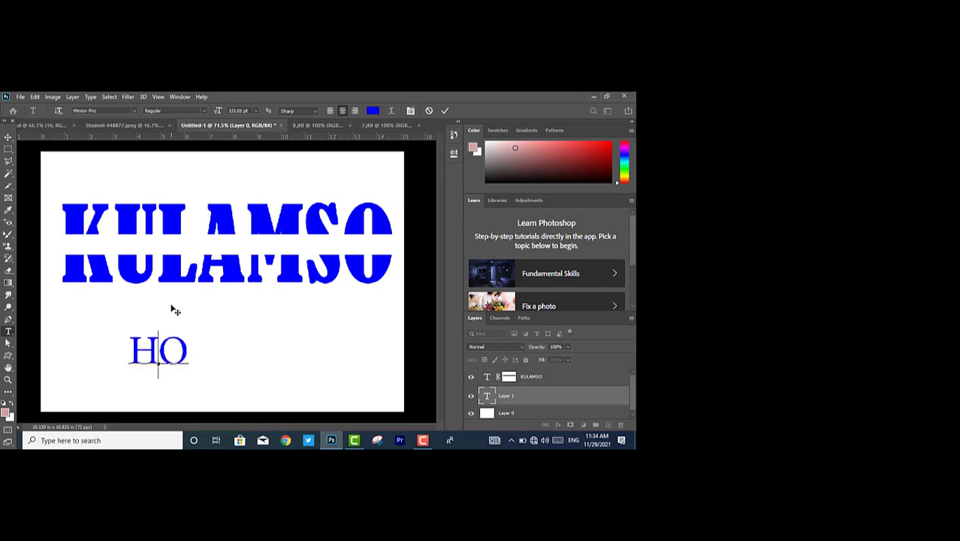
{"action": "type", "text": "Y"}
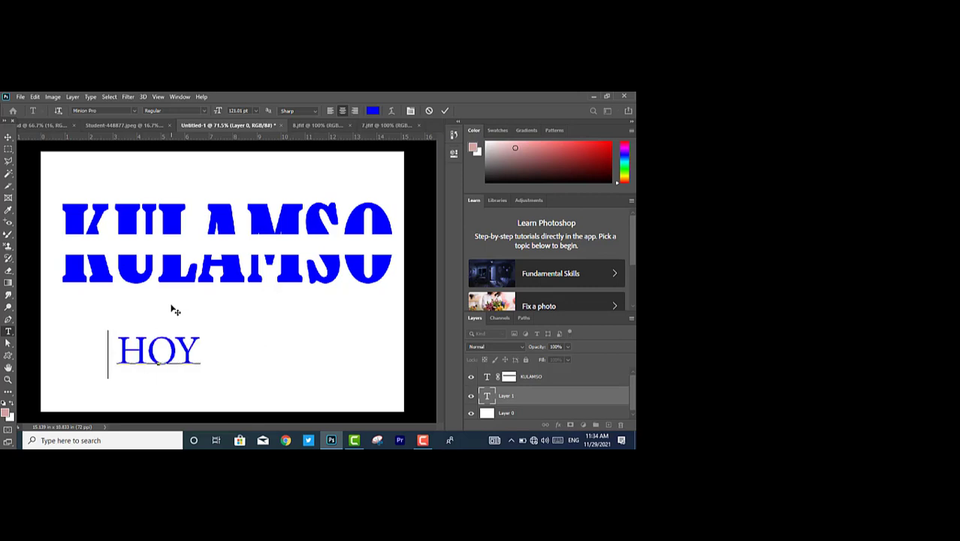
{"action": "type", "text": "GA"}
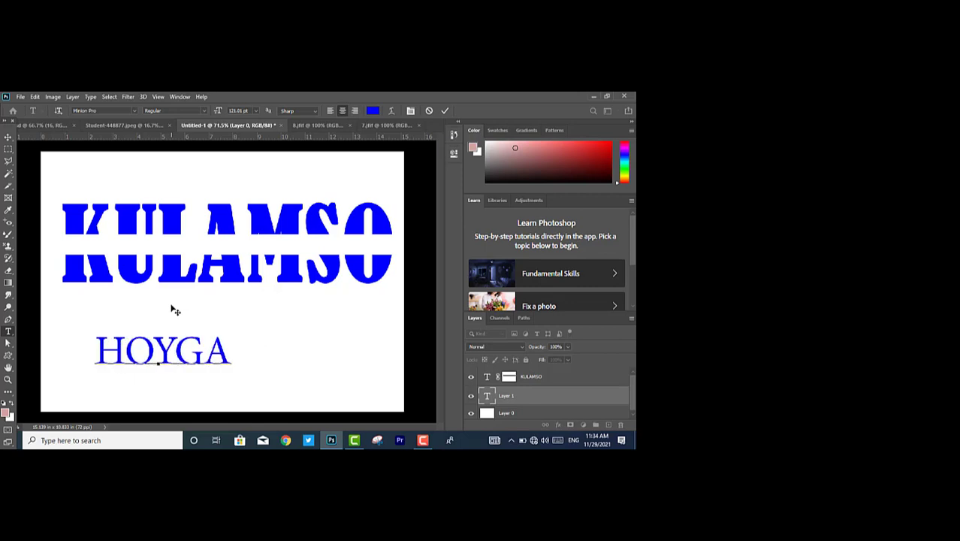
{"action": "left_click", "coordinate": [236, 350]}
{"action": "type", "text": "C"}
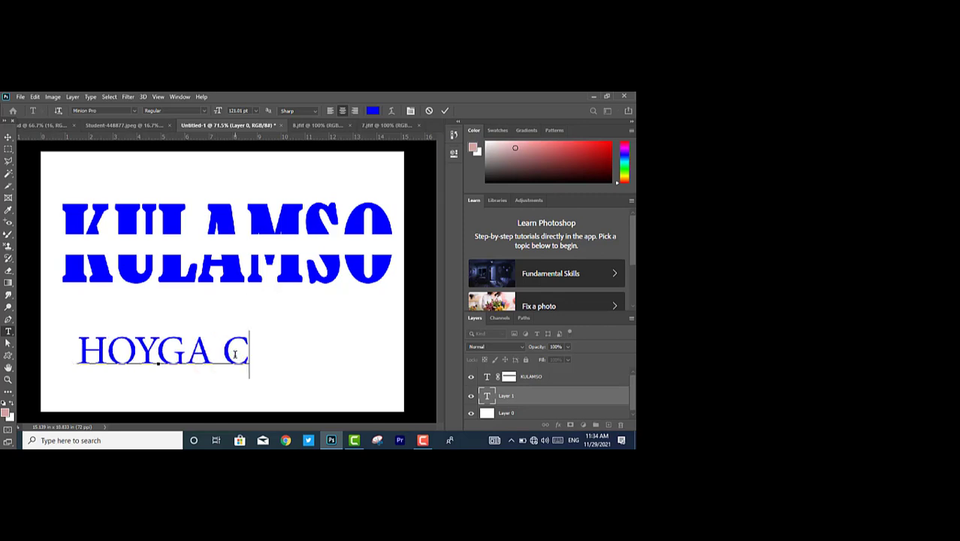
{"action": "type", "text": "OUR"}
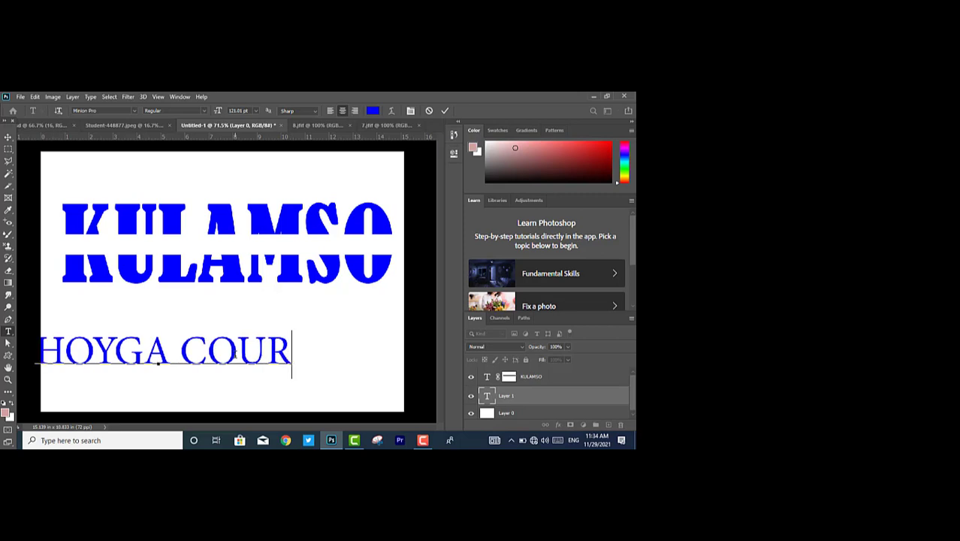
{"action": "type", "text": "S"}
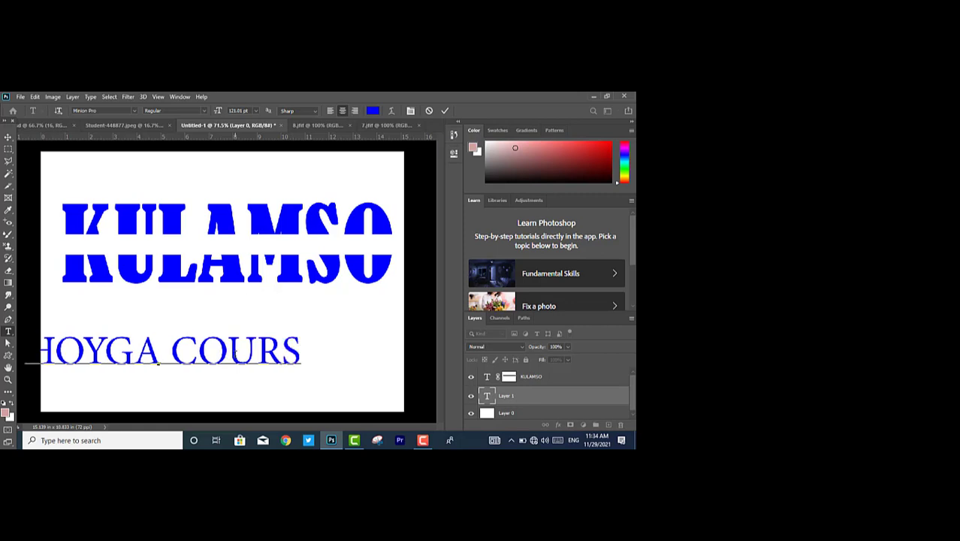
Step: Extend the new text line to read "HOYGA COURS- KA" and commit it
{"action": "type", "text": "E"}
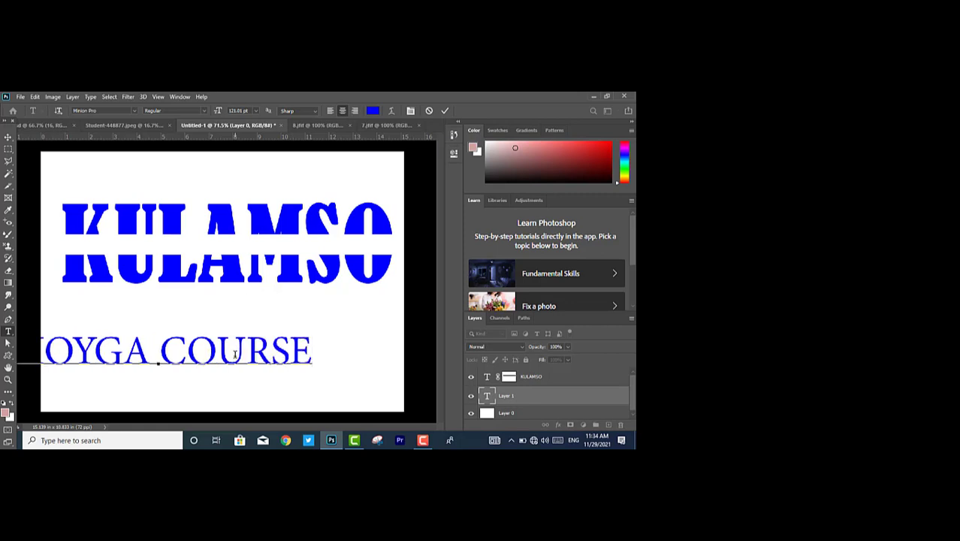
{"action": "type", "text": "A"}
{"action": "key", "text": "BackSpace"}
{"action": "key", "text": "BackSpace"}
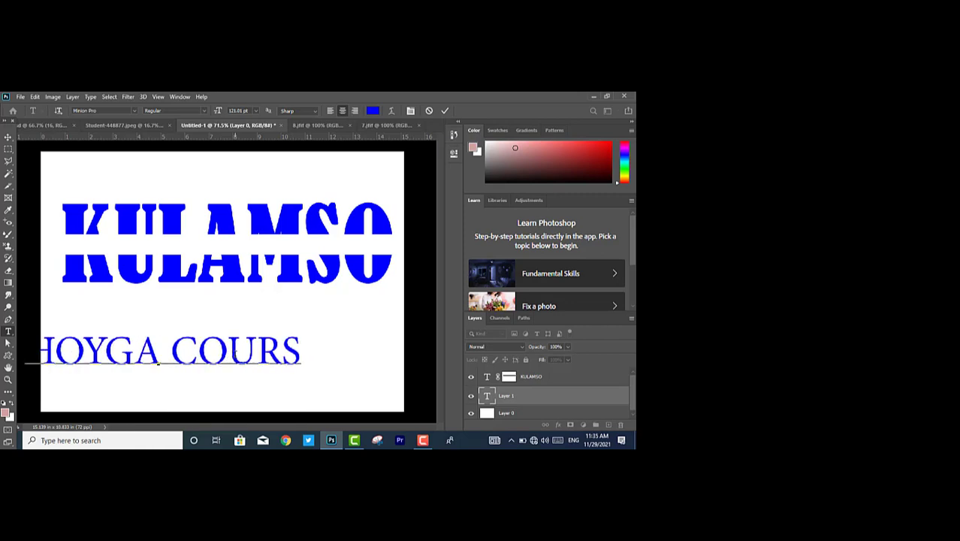
{"action": "type", "text": "- KQ"}
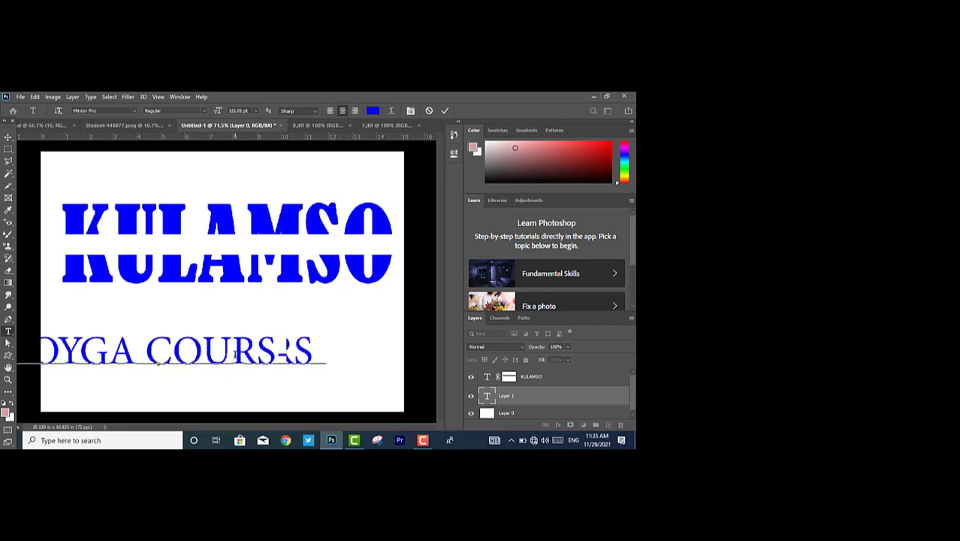
{"action": "key", "text": "BackSpace"}
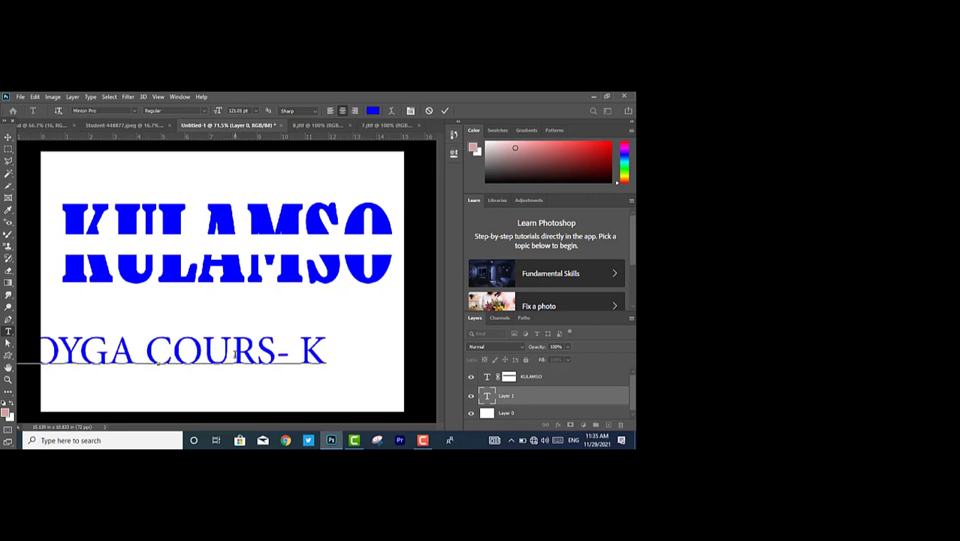
{"action": "type", "text": "a"}
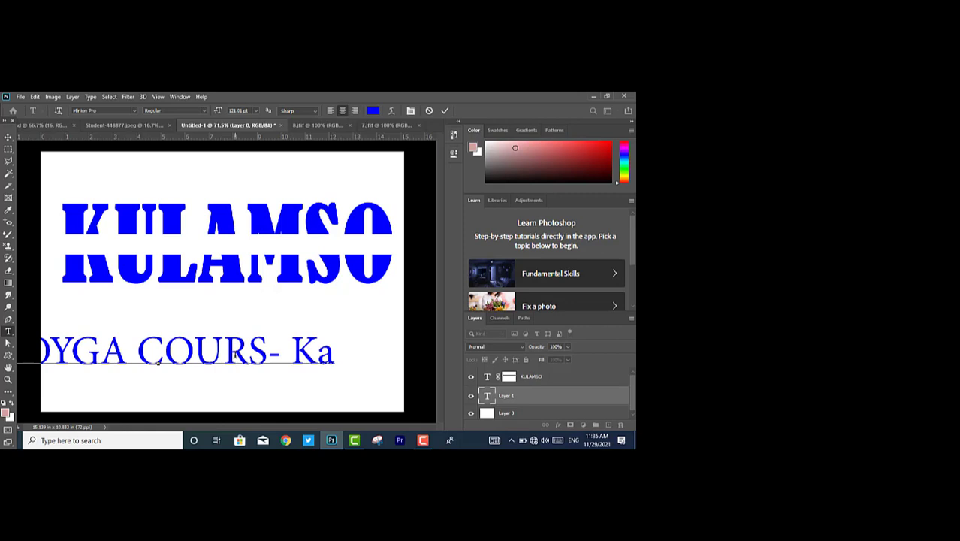
{"action": "key", "text": "BackSpace"}
{"action": "type", "text": "A"}
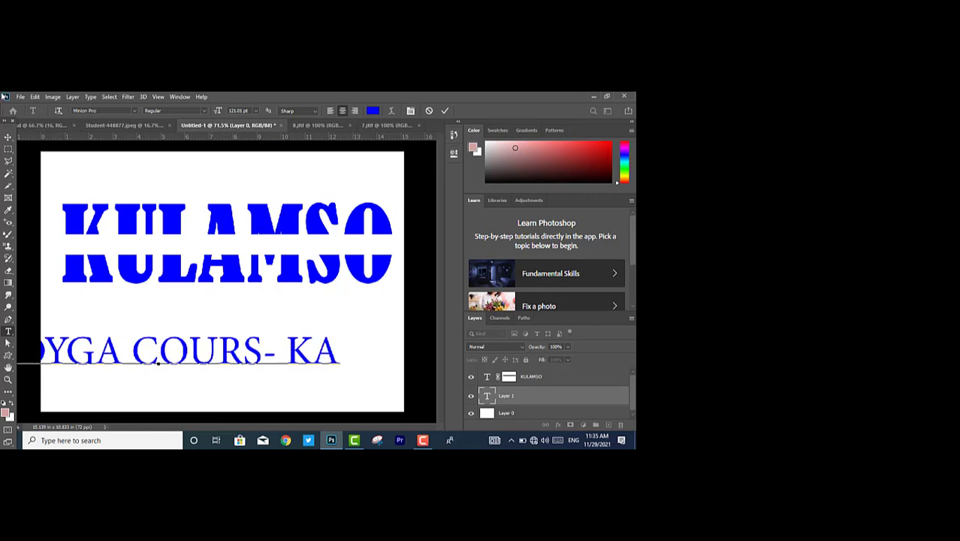
{"action": "left_click", "coordinate": [6, 135]}
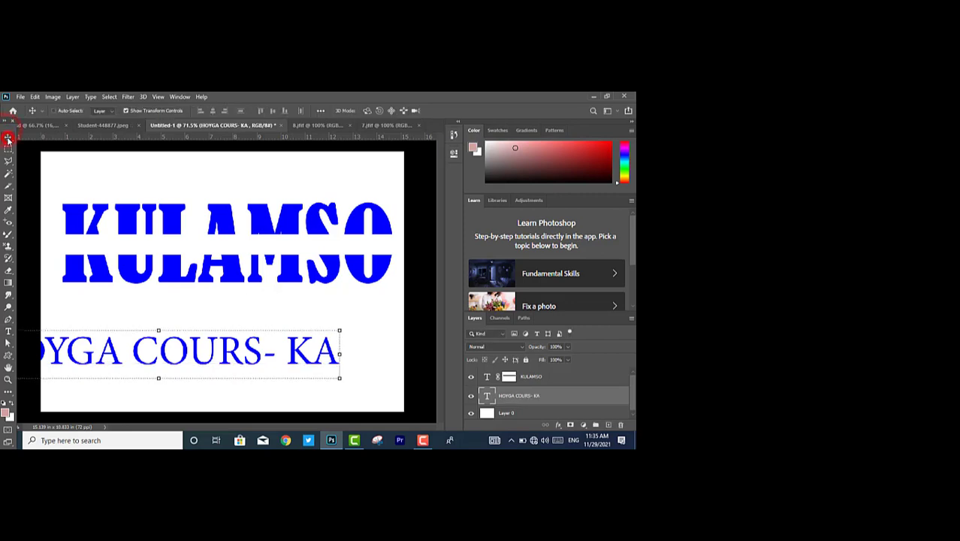
Step: Move the HOYGA COURS- KA text line up to sit directly beneath the KULAMSO letters
{"action": "left_click", "coordinate": [178, 351]}
{"action": "left_click_drag", "start_coordinate": [267, 299], "coordinate": [248, 317]}
{"action": "double_click", "coordinate": [250, 317]}
{"action": "double_click", "coordinate": [284, 307]}
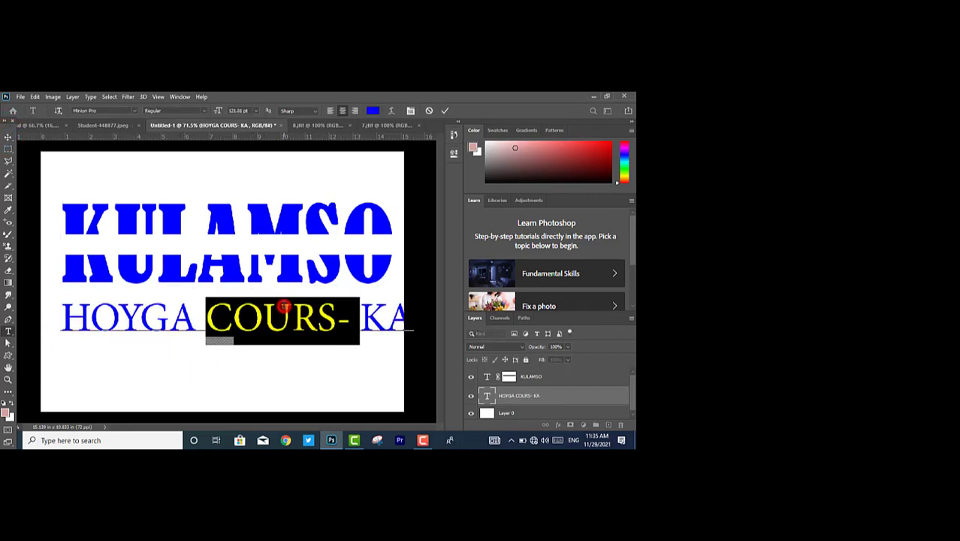
{"action": "left_click", "coordinate": [283, 304]}
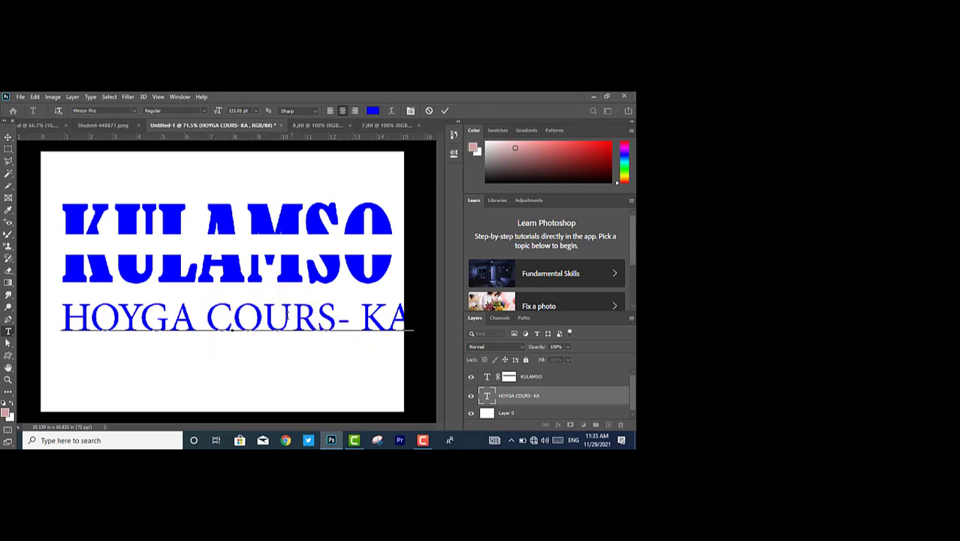
{"action": "double_click", "coordinate": [283, 318]}
{"action": "left_click", "coordinate": [283, 319]}
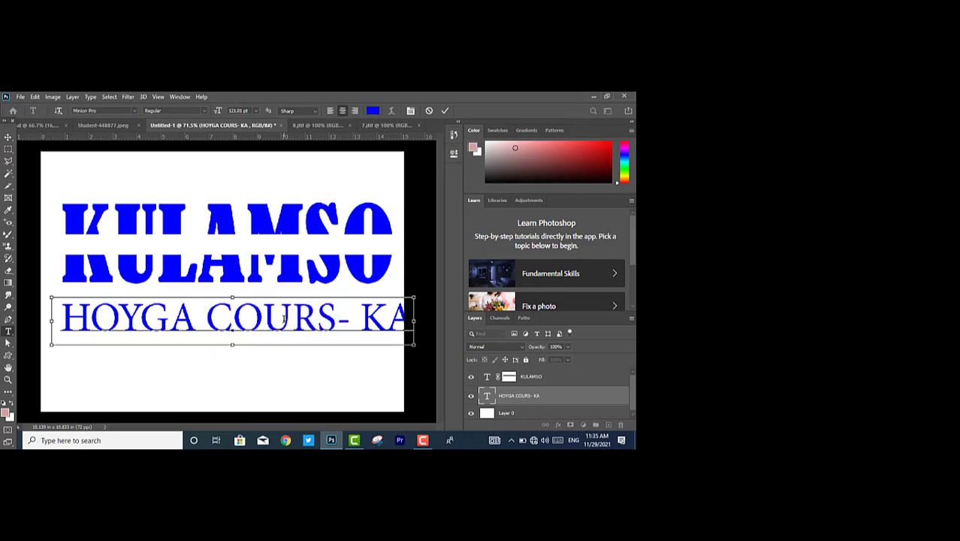
{"action": "left_click", "coordinate": [283, 318]}
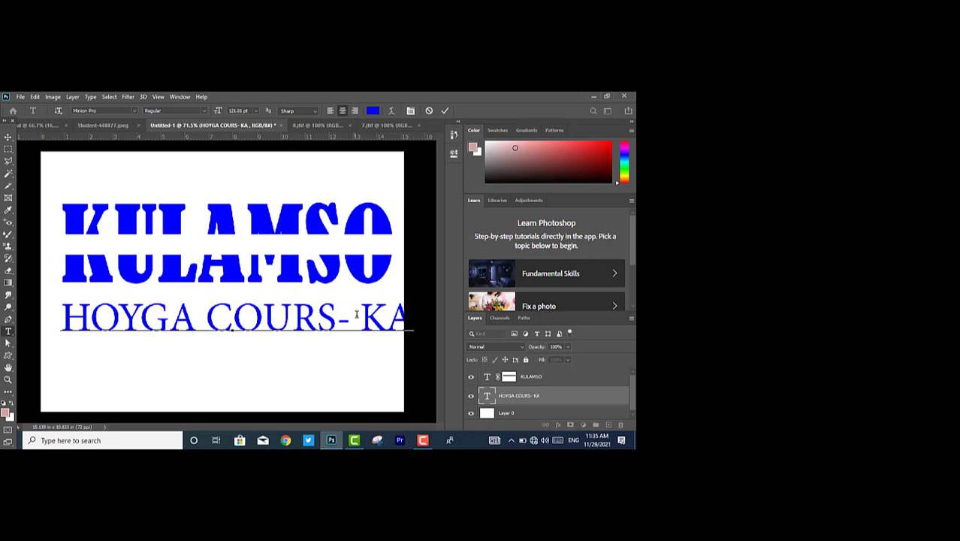
{"action": "left_click", "coordinate": [63, 310]}
{"action": "left_click", "coordinate": [8, 137]}
{"action": "left_click", "coordinate": [121, 316]}
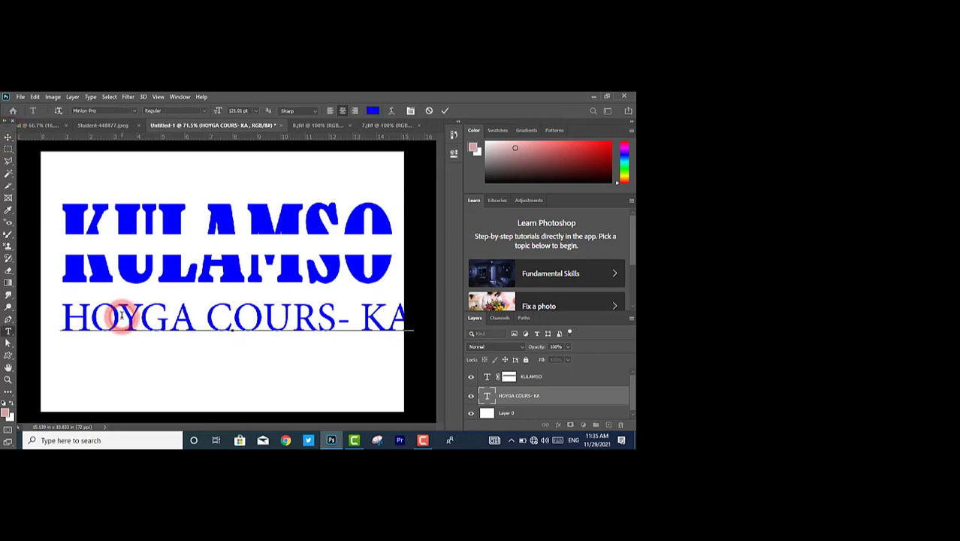
{"action": "left_click", "coordinate": [65, 314]}
{"action": "double_click", "coordinate": [174, 318]}
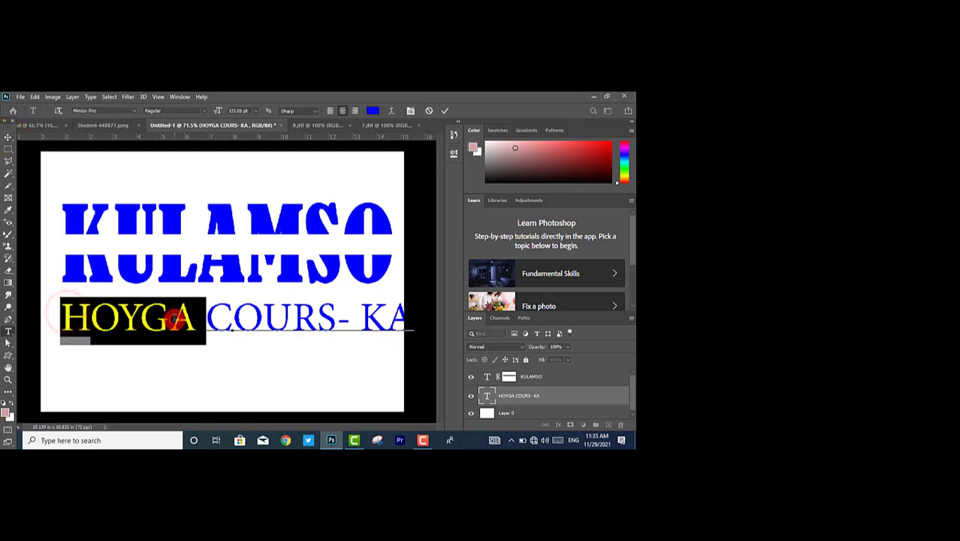
{"action": "left_click", "coordinate": [174, 319]}
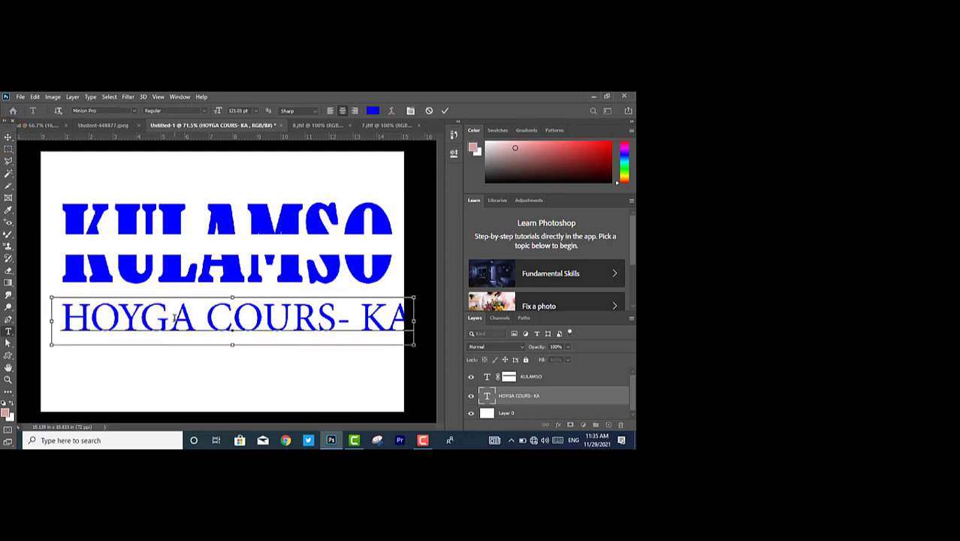
{"action": "left_click", "coordinate": [293, 315]}
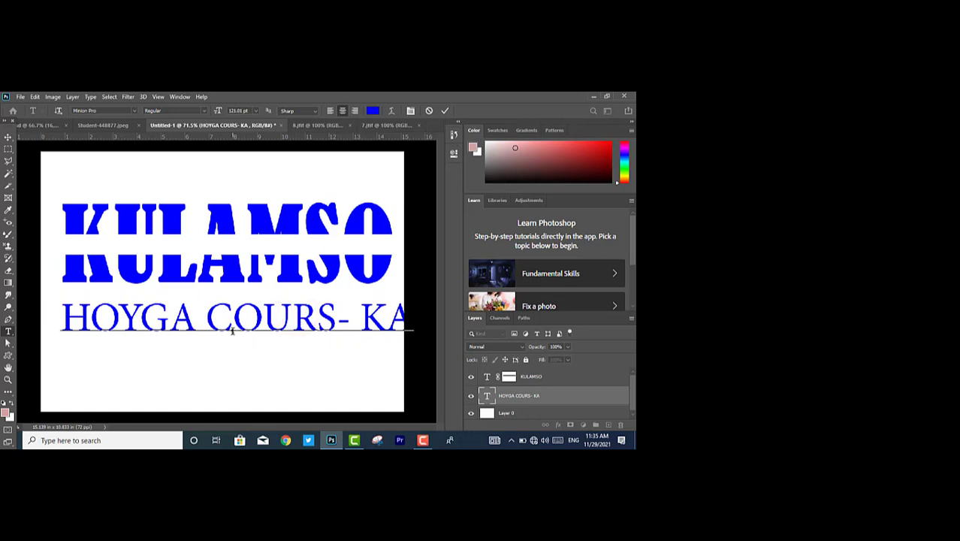
Step: Scale the HOYGA COURS- KA text down proportionally to about 86% and commit the transform
{"action": "left_click", "coordinate": [7, 137]}
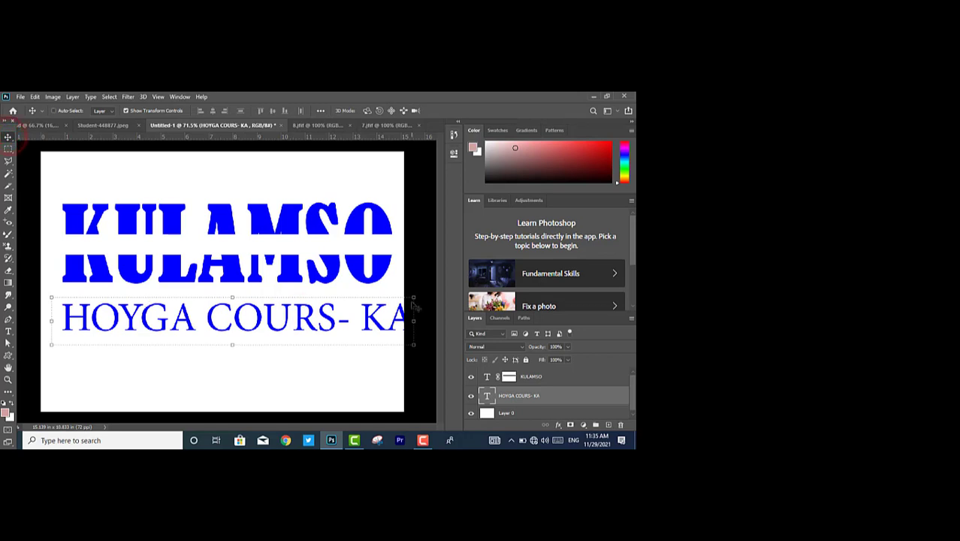
{"action": "left_click_drag", "start_coordinate": [413, 299], "coordinate": [359, 305]}
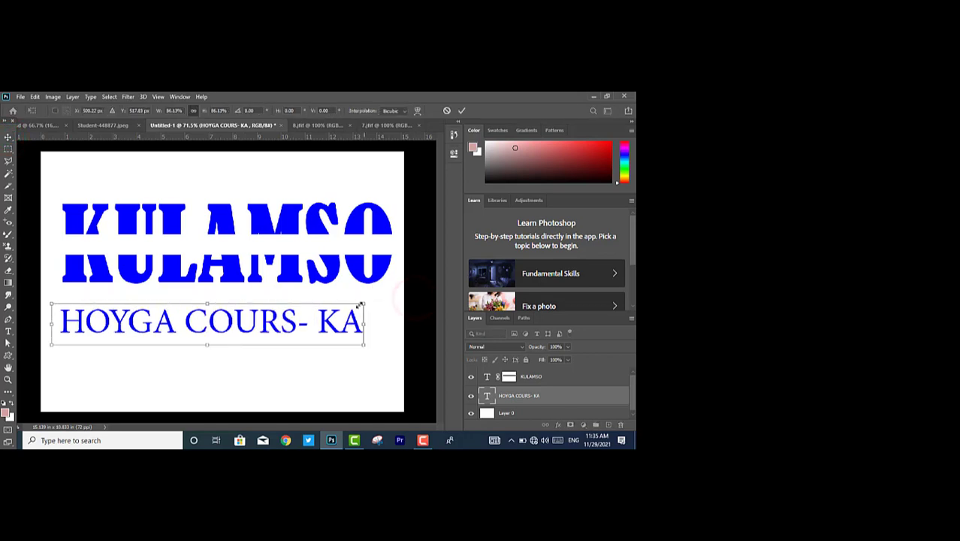
{"action": "double_click", "coordinate": [312, 319]}
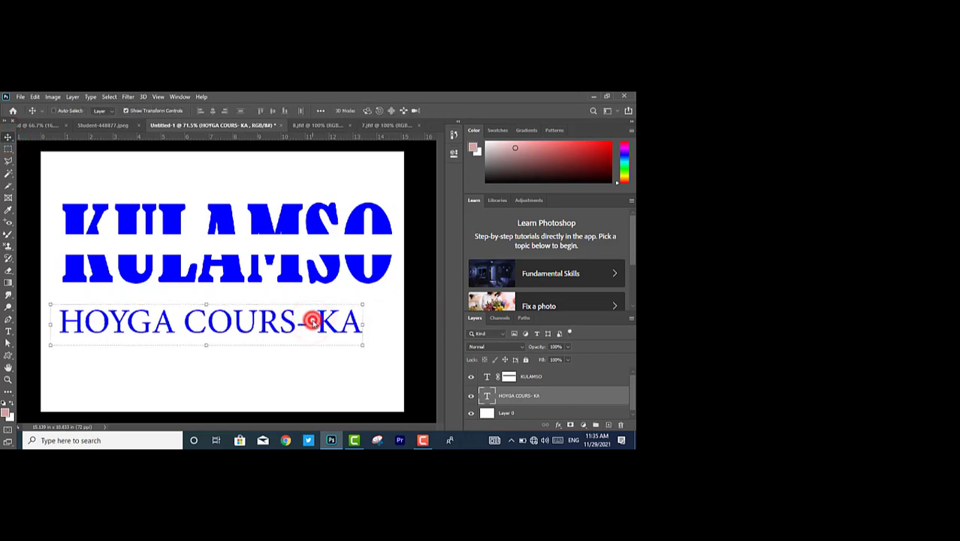
Step: Recolour the whole HOYGA COURS- KA line red (ff0000) and reduce its font size to 96.23 pt
{"action": "double_click", "coordinate": [342, 319]}
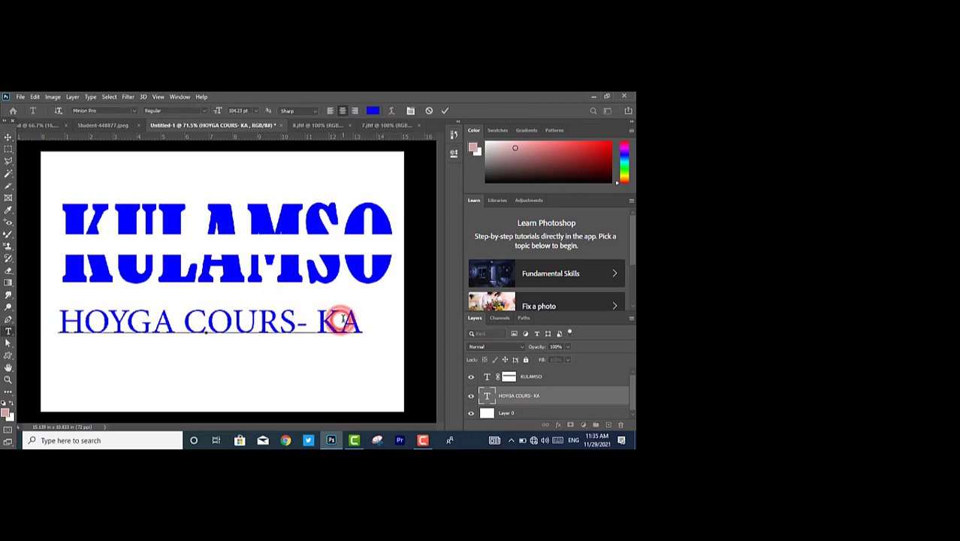
{"action": "left_click_drag", "start_coordinate": [362, 321], "coordinate": [60, 322]}
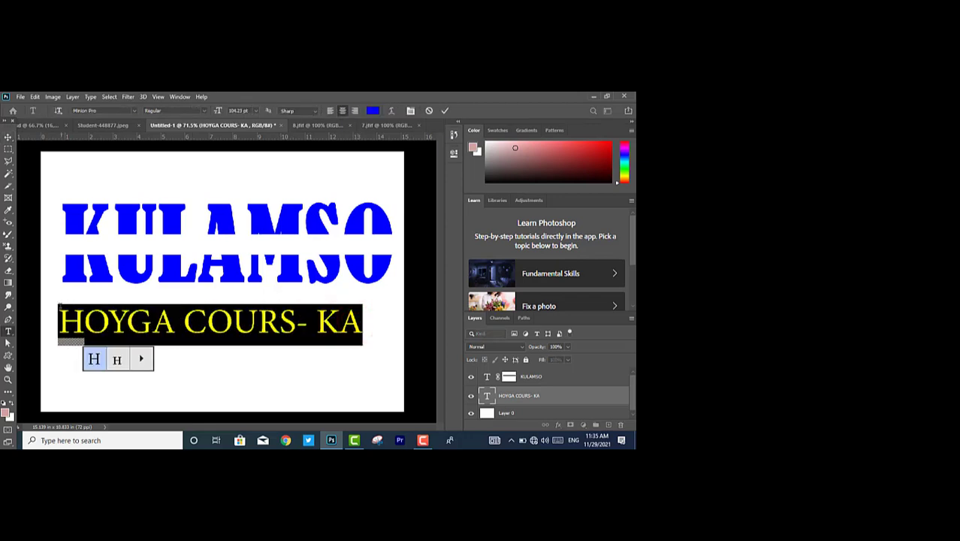
{"action": "left_click", "coordinate": [372, 110]}
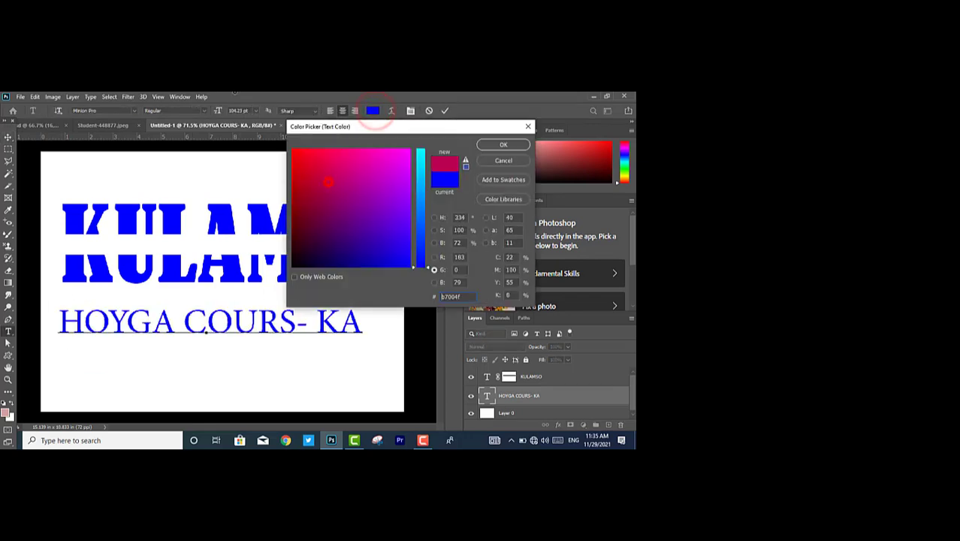
{"action": "type", "text": "ff0000"}
{"action": "left_click", "coordinate": [488, 146]}
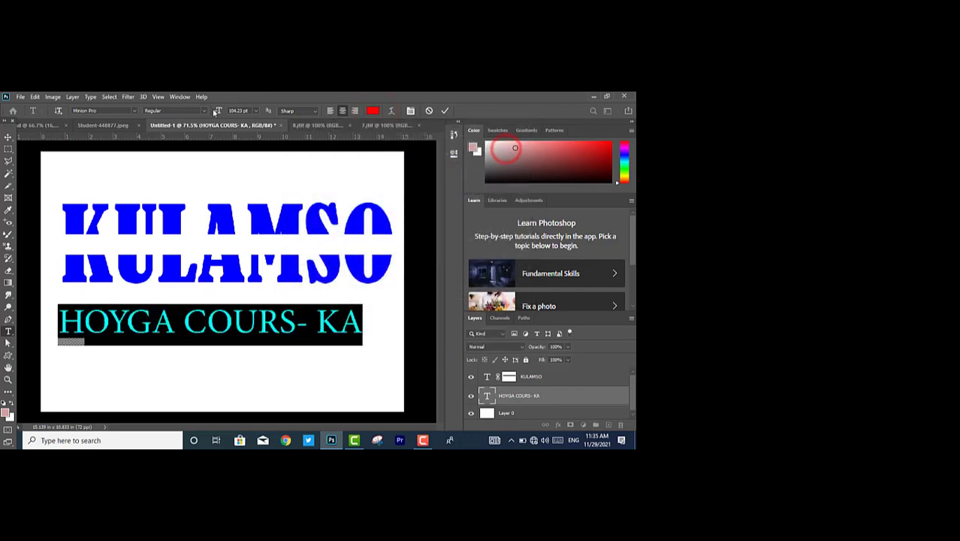
{"action": "left_click_drag", "start_coordinate": [216, 111], "coordinate": [217, 111]}
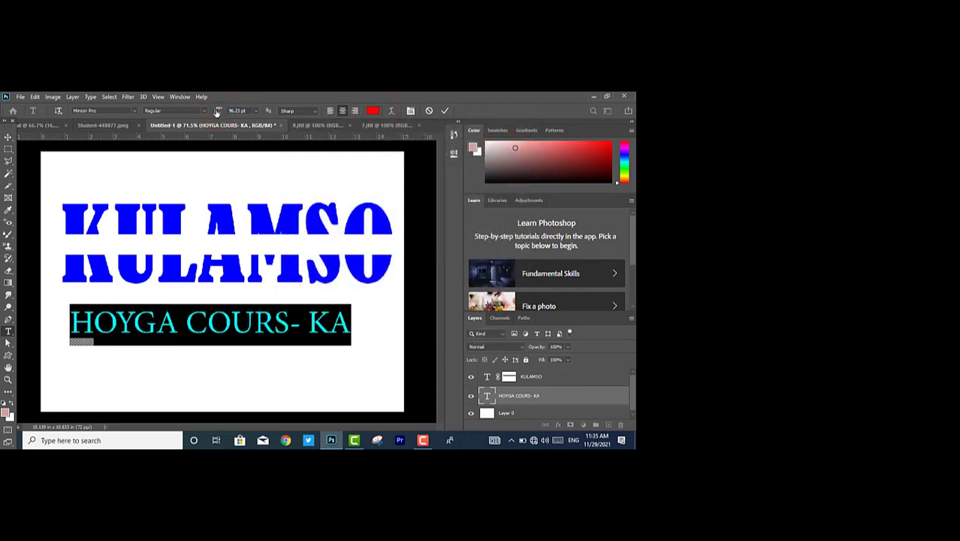
{"action": "left_click", "coordinate": [7, 137]}
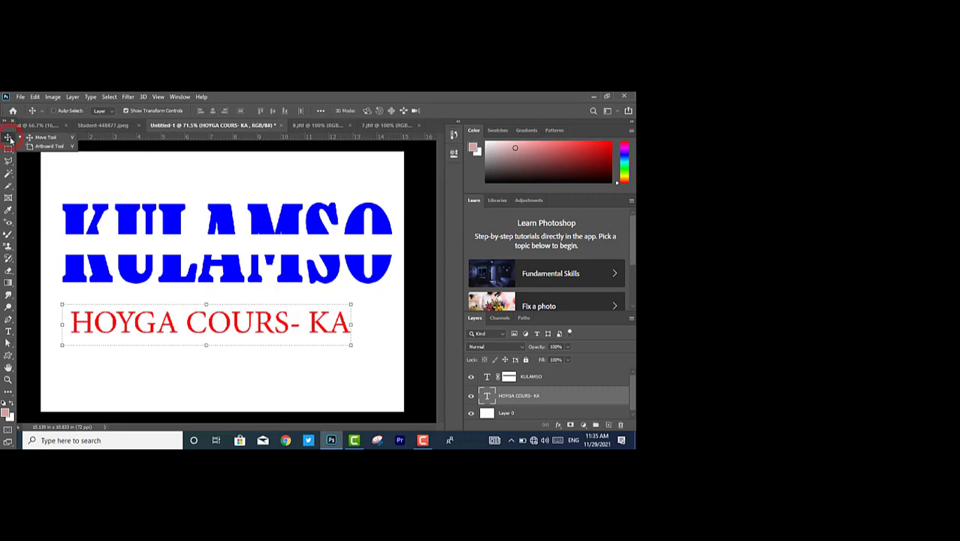
Step: Place the red text in the blank band across KULAMSO and stretch it to about 118% width and 96% height
{"action": "left_click_drag", "start_coordinate": [229, 322], "coordinate": [222, 245]}
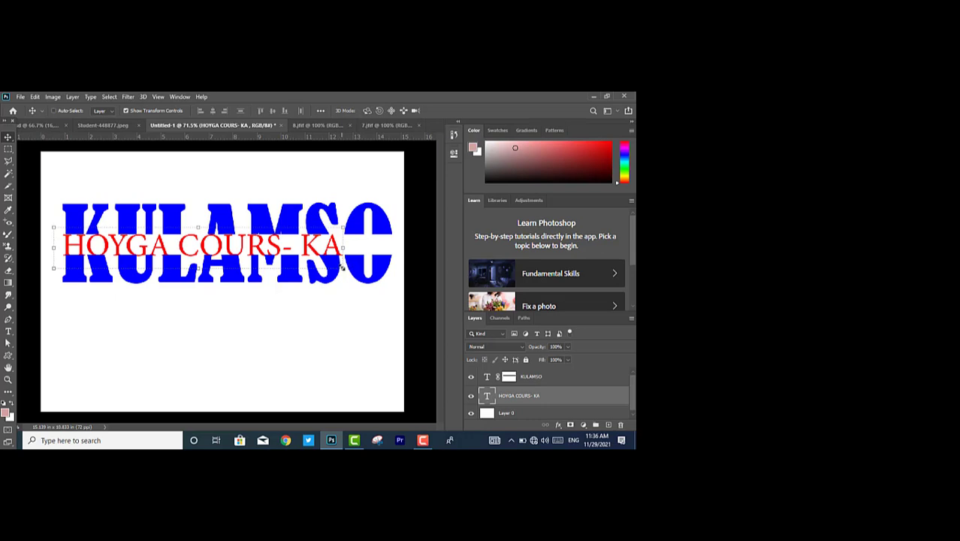
{"action": "left_click_drag", "start_coordinate": [342, 267], "coordinate": [394, 263]}
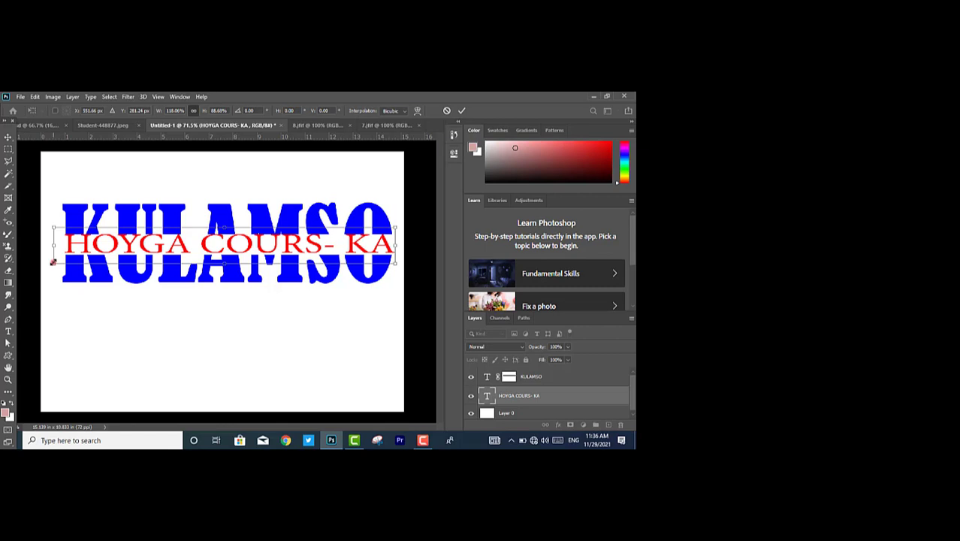
{"action": "left_click_drag", "start_coordinate": [53, 262], "coordinate": [54, 265]}
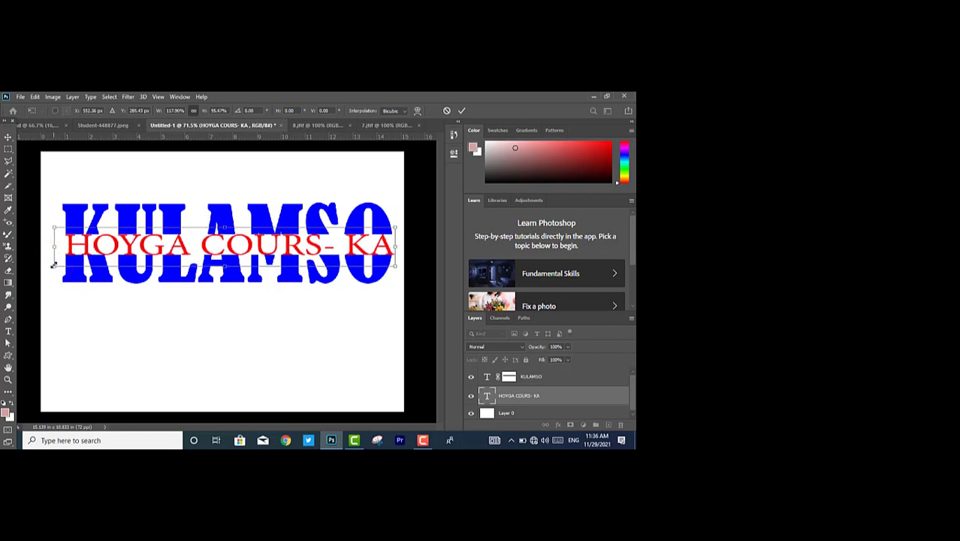
{"action": "left_click", "coordinate": [9, 137]}
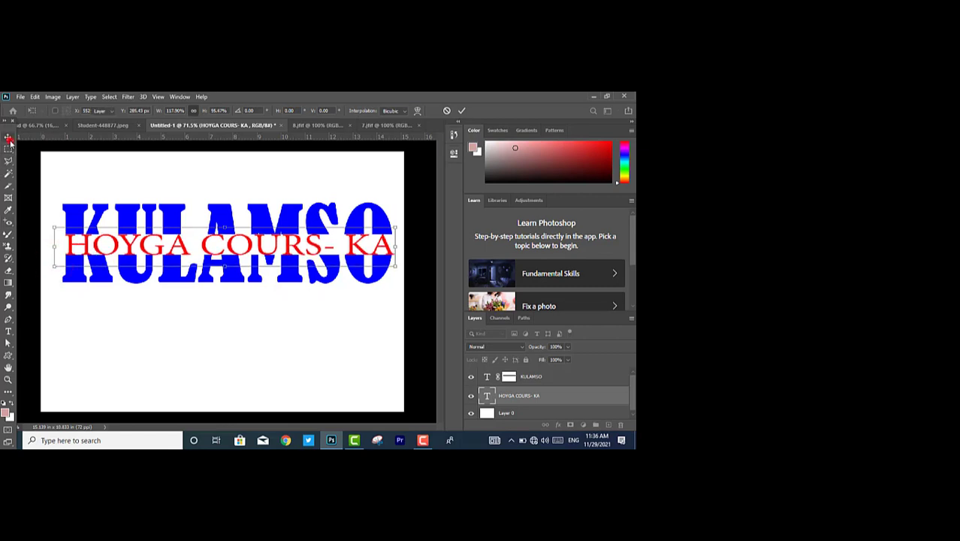
{"action": "left_click", "coordinate": [141, 313]}
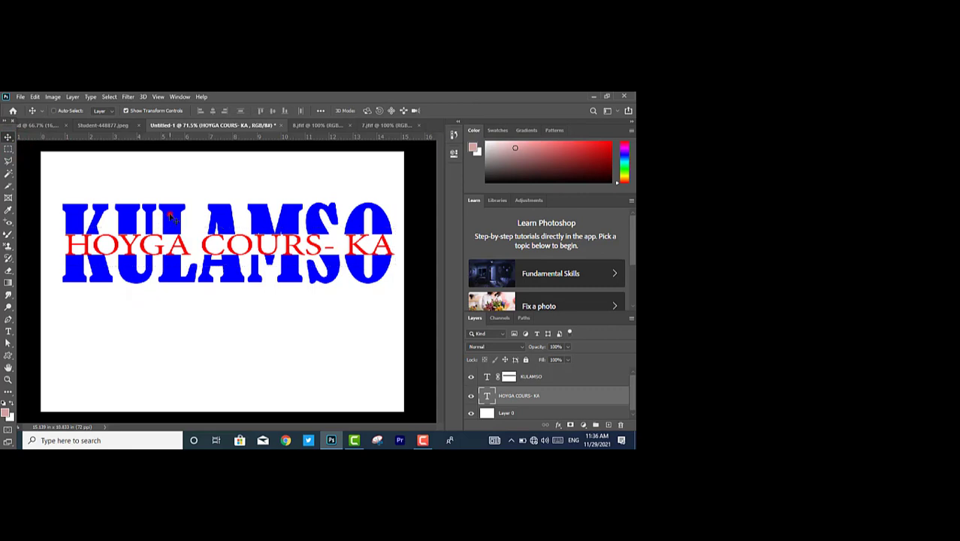
Step: Select the KULAMSO text layer and add a Drop Shadow effect to it
{"action": "left_click", "coordinate": [170, 216]}
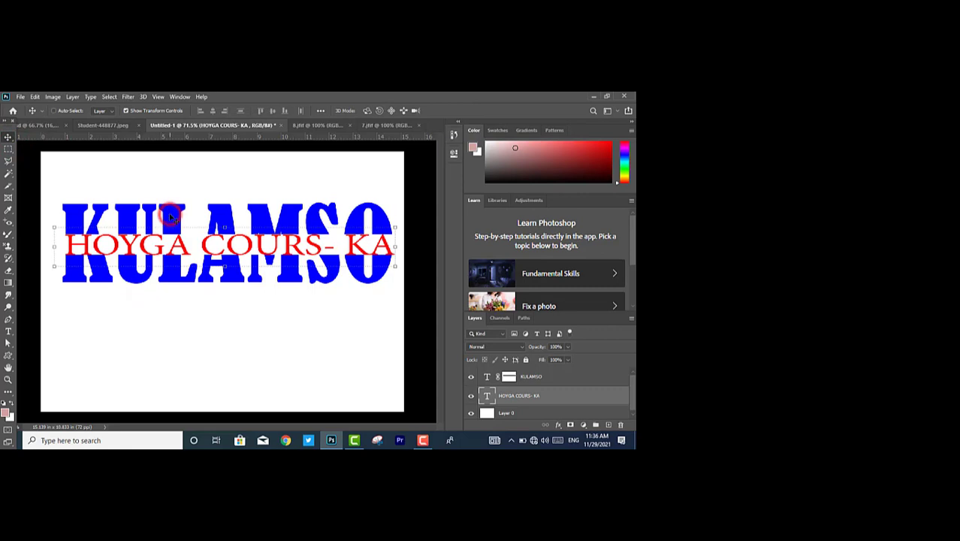
{"action": "left_click", "coordinate": [528, 378]}
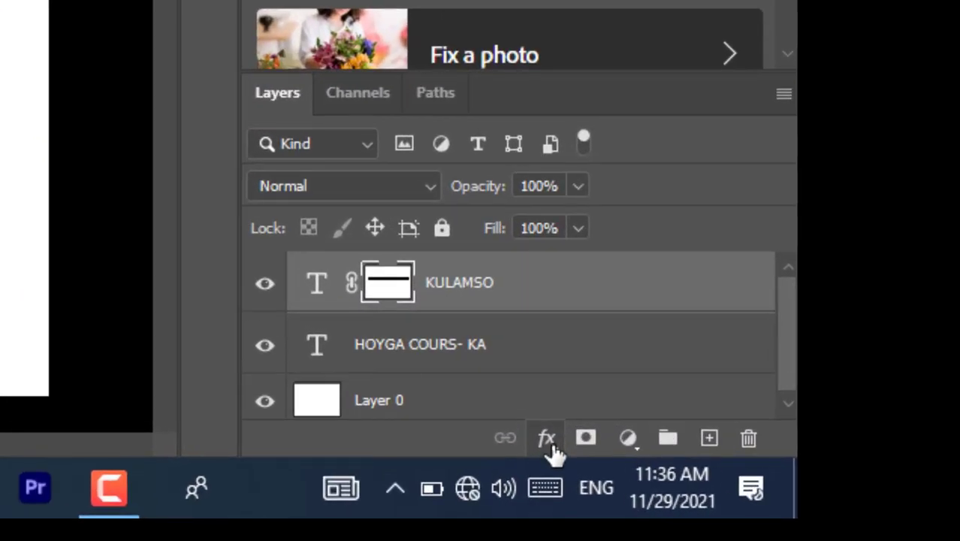
{"action": "left_click", "coordinate": [558, 425]}
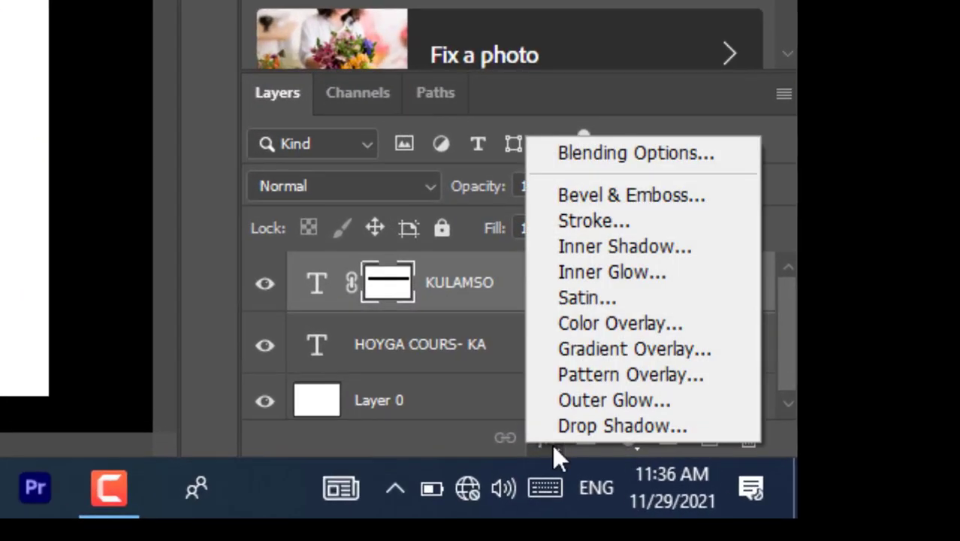
{"action": "left_click", "coordinate": [578, 430]}
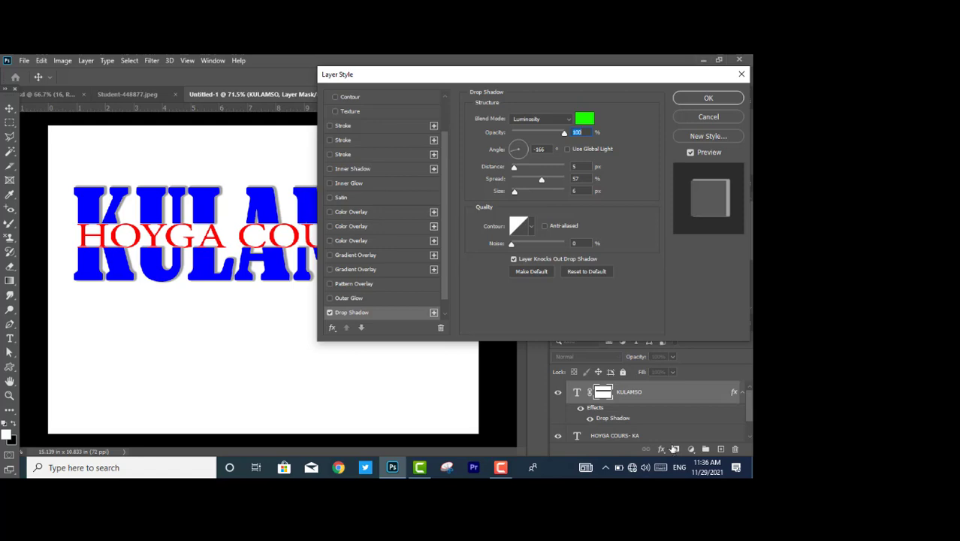
Step: Enable Bevel & Emboss and Stroke on the KULAMSO layer and add another Stroke instance
{"action": "left_click", "coordinate": [336, 112]}
{"action": "left_click", "coordinate": [335, 113]}
{"action": "left_click", "coordinate": [332, 126]}
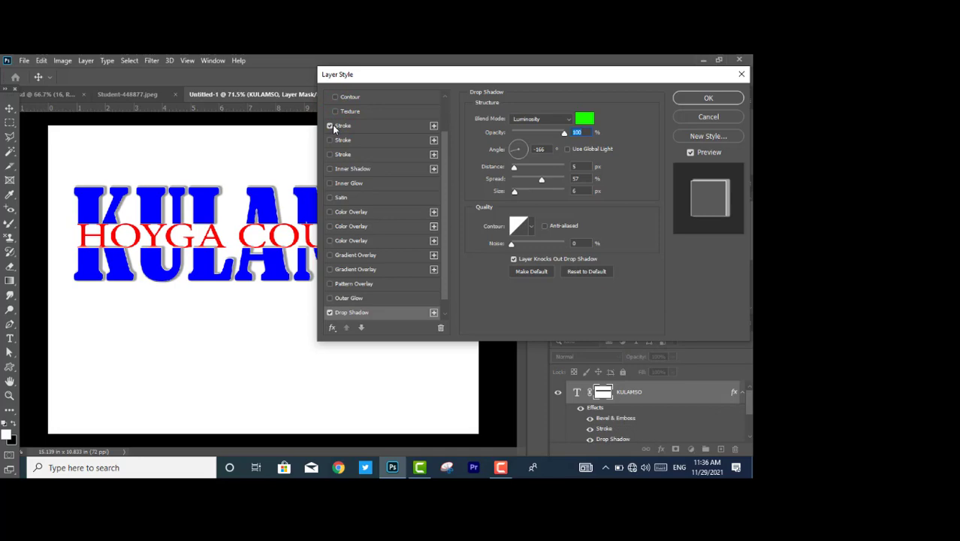
{"action": "left_click", "coordinate": [433, 126]}
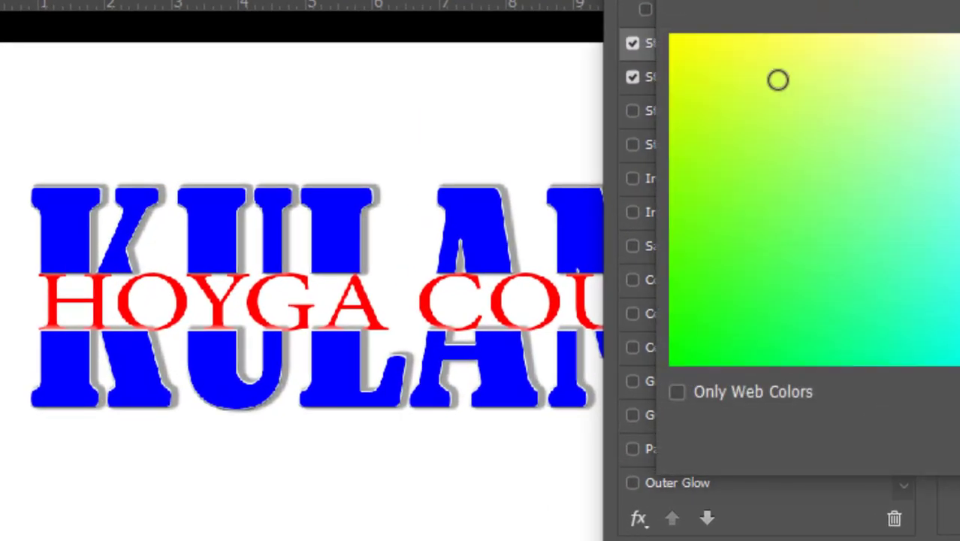
Step: Colour the uppermost KULAMSO stroke pinkish red (ff0042) and increase its size to a clearly thicker outline
{"action": "left_click", "coordinate": [777, 78]}
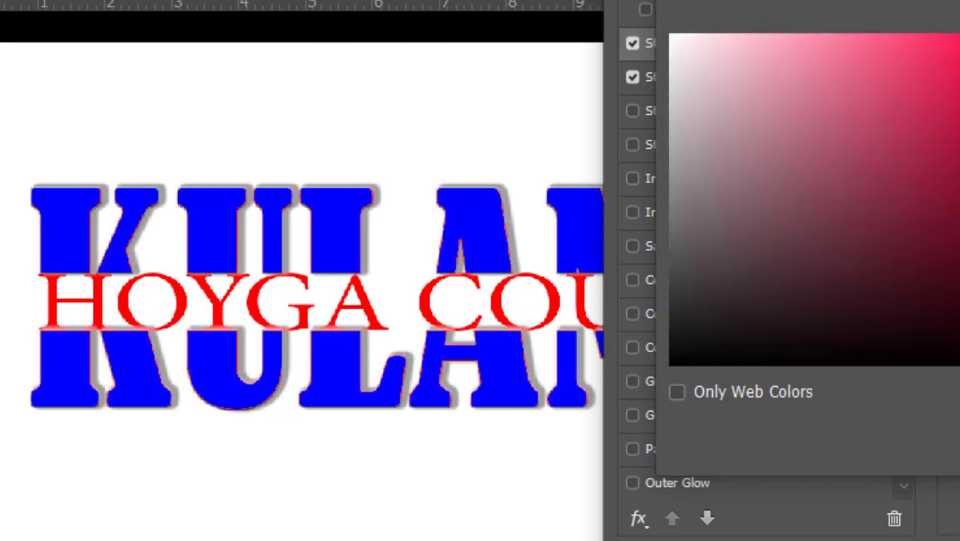
{"action": "key", "text": "Return"}
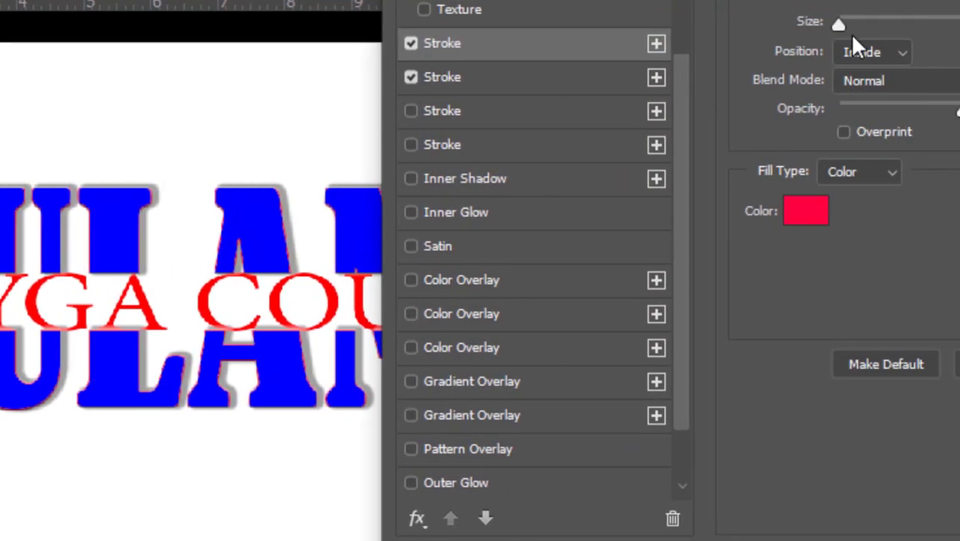
{"action": "mouse_move", "coordinate": [838, 24]}
{"action": "left_mouse_down"}
{"action": "mouse_move", "coordinate": [957, 24]}
{"action": "mouse_move", "coordinate": [813, 24]}
{"action": "mouse_move", "coordinate": [862, 22]}
{"action": "left_mouse_up"}
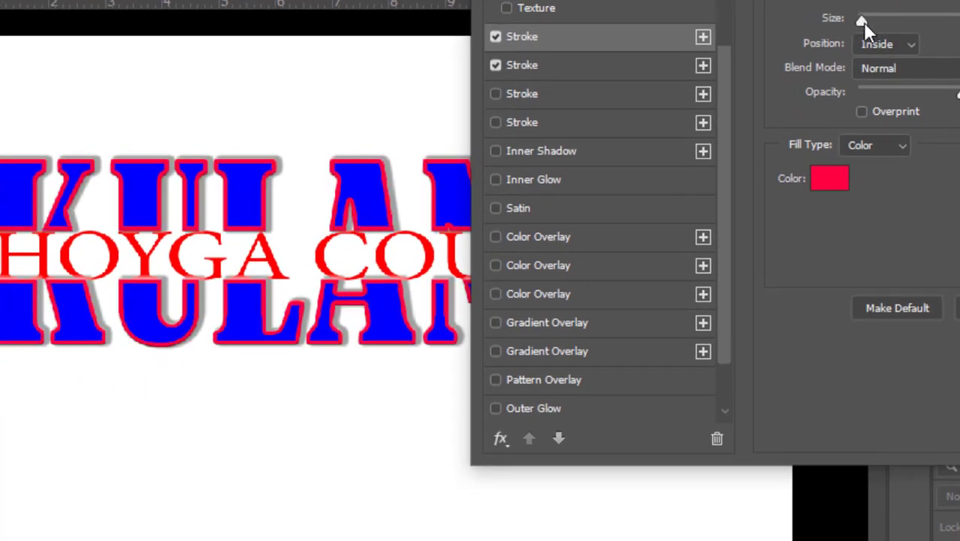
Step: Change the uppermost KULAMSO stroke to green (42ff00) and set its position to Center
{"action": "left_click", "coordinate": [826, 194]}
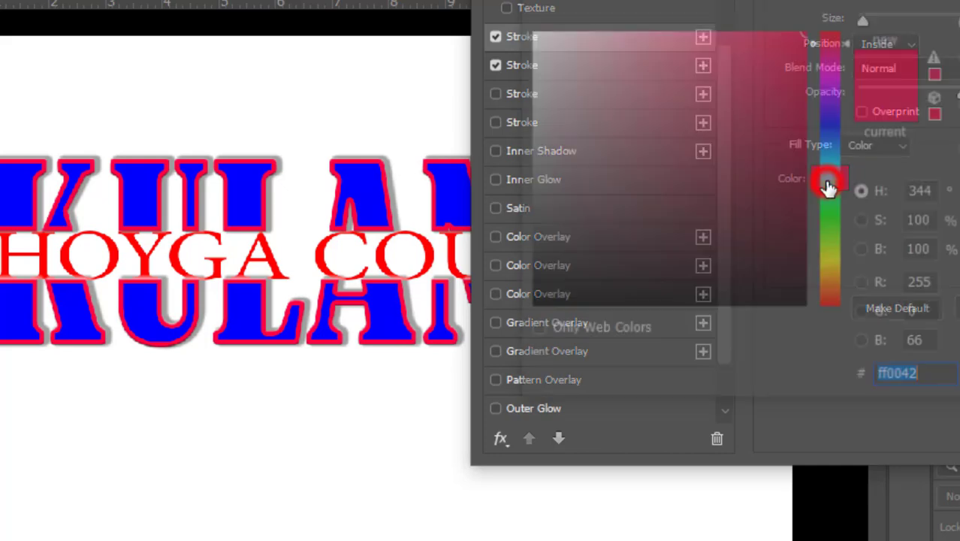
{"action": "left_click", "coordinate": [831, 228]}
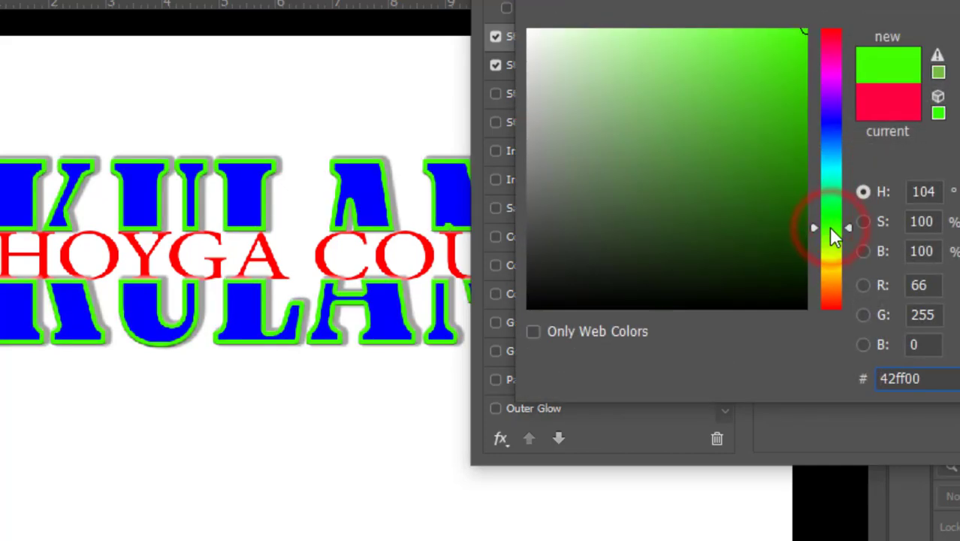
{"action": "key", "text": "Return"}
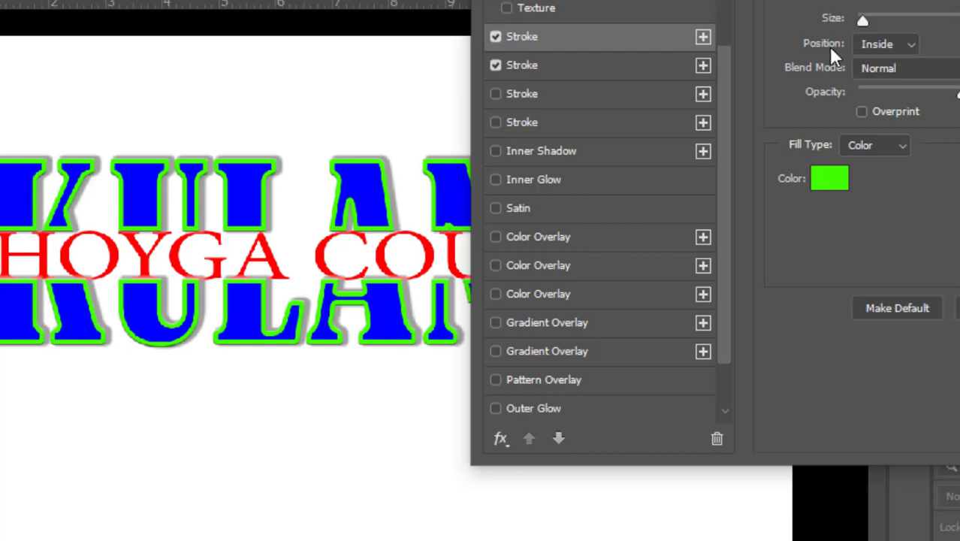
{"action": "left_click", "coordinate": [912, 45]}
{"action": "left_click", "coordinate": [894, 94]}
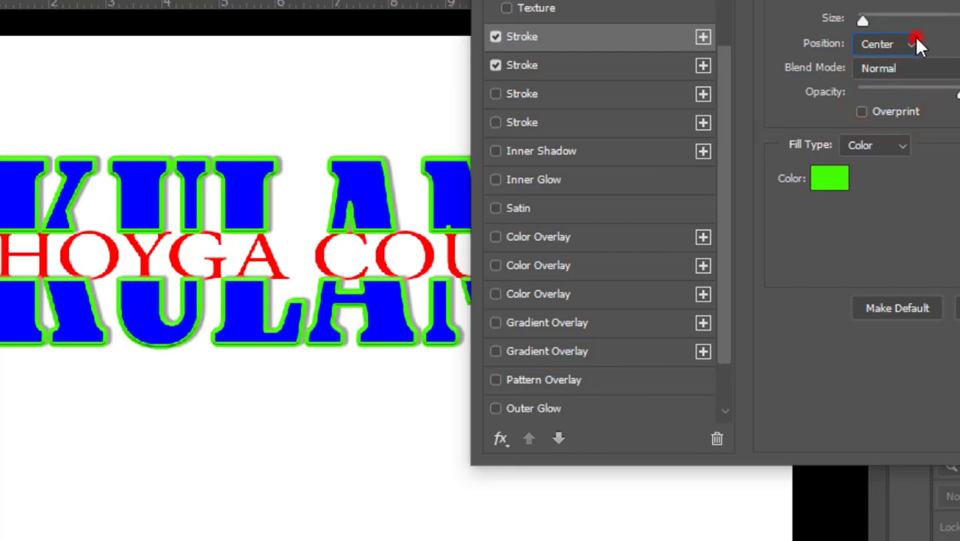
Step: Try the Outside position for the uppermost KULAMSO stroke, and finally set it to Inside
{"action": "left_click", "coordinate": [915, 39]}
{"action": "left_click", "coordinate": [894, 65]}
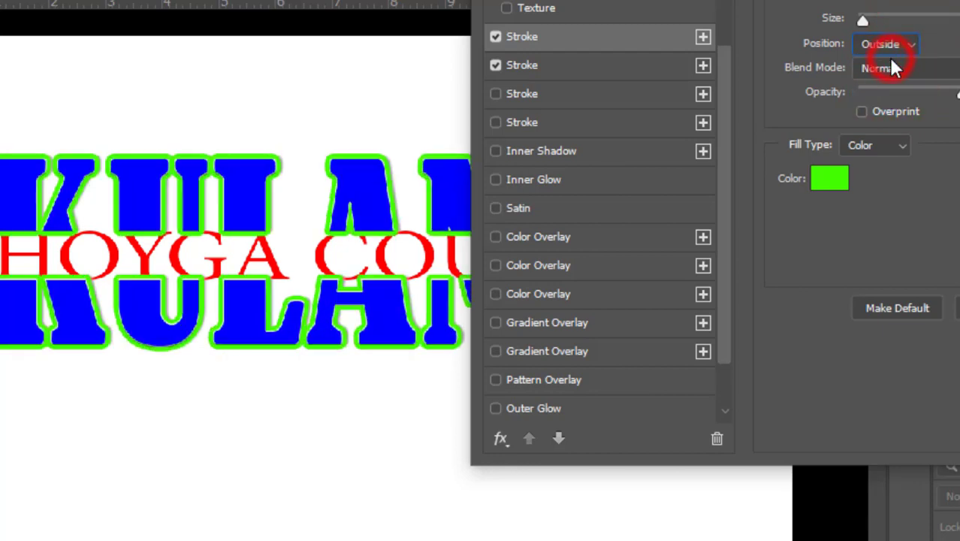
{"action": "left_click", "coordinate": [914, 42]}
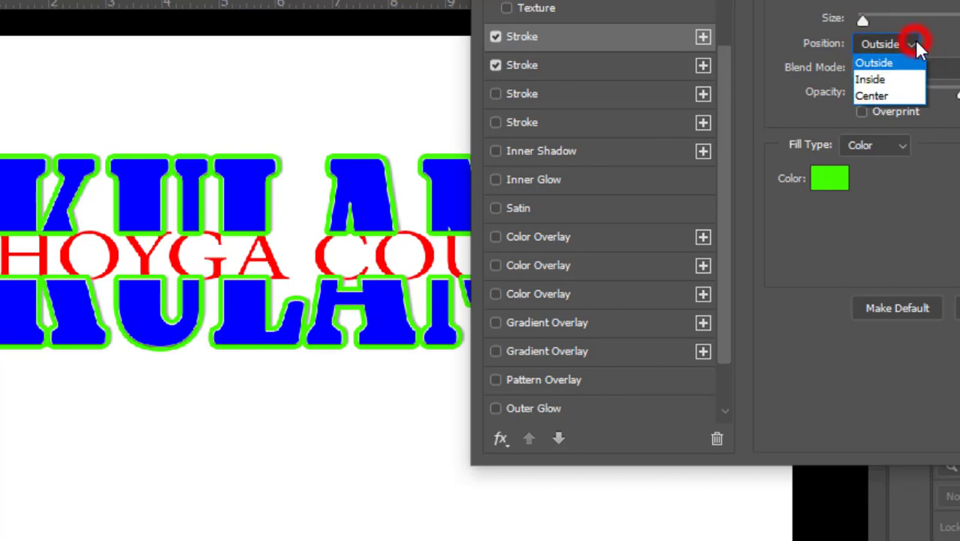
{"action": "left_click", "coordinate": [905, 66]}
{"action": "left_click", "coordinate": [905, 69]}
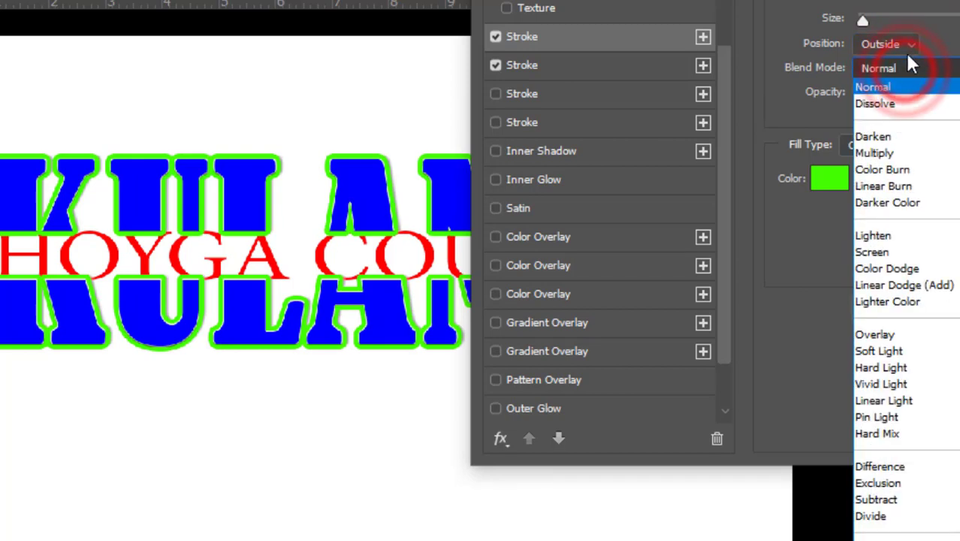
{"action": "left_click", "coordinate": [907, 46]}
{"action": "left_click", "coordinate": [911, 46]}
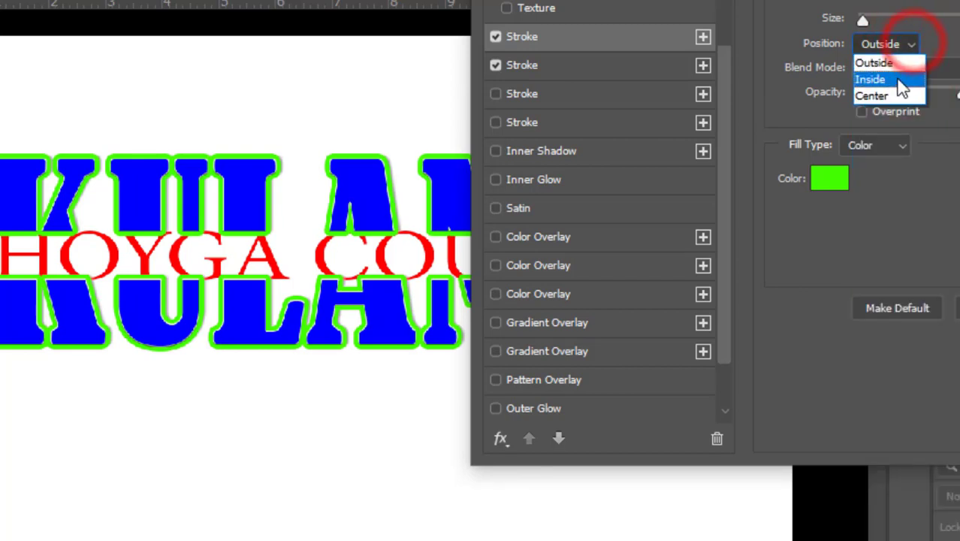
{"action": "left_click", "coordinate": [895, 78]}
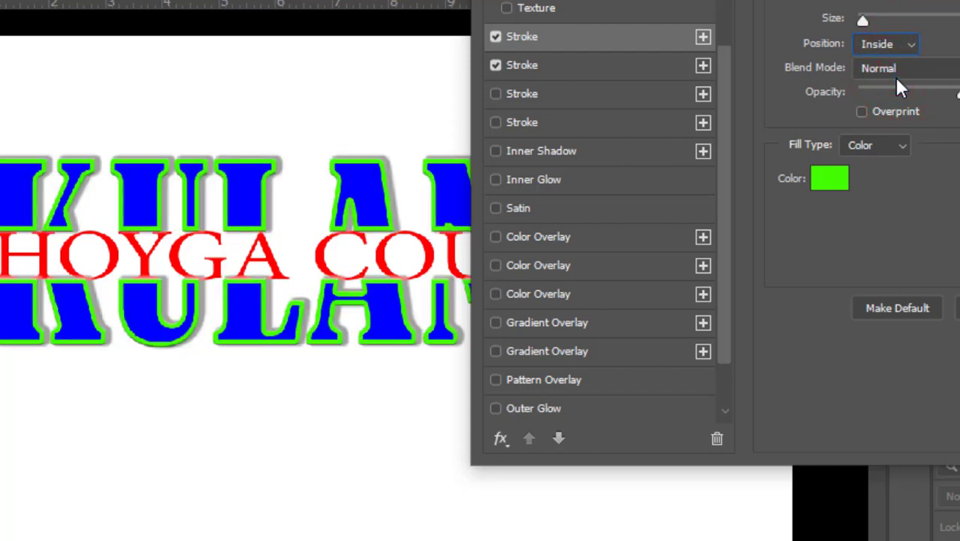
Step: Enable the third Stroke instance on the KULAMSO layer and apply the layer style
{"action": "left_click", "coordinate": [495, 95]}
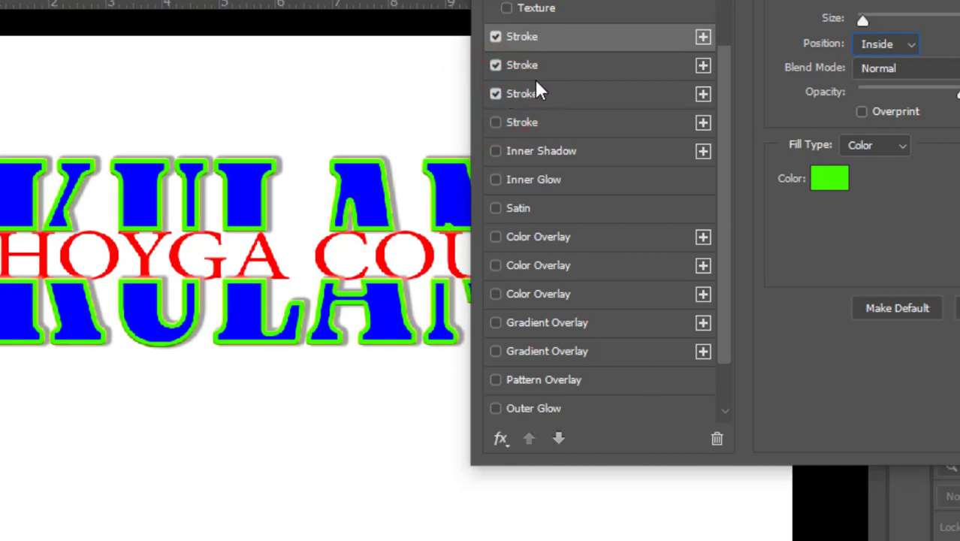
{"action": "left_click", "coordinate": [495, 123]}
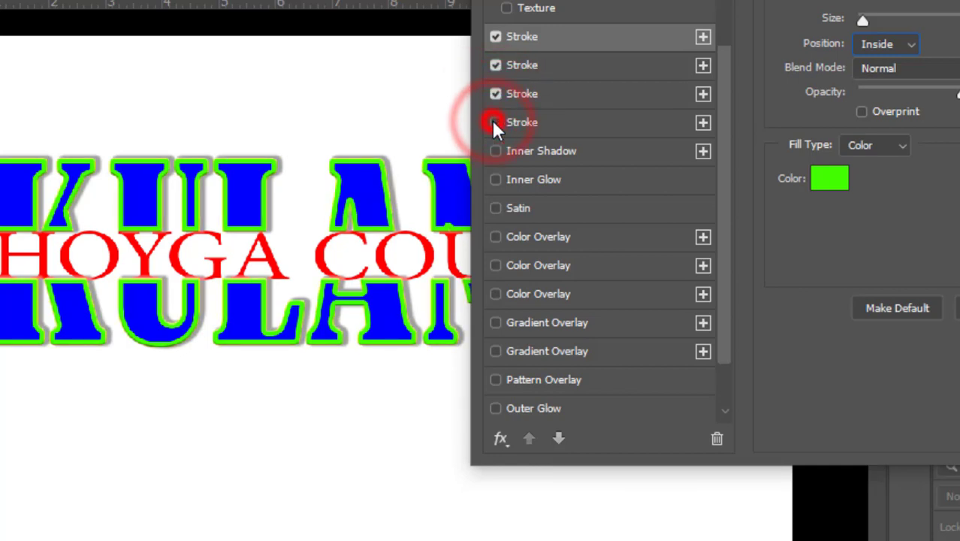
{"action": "left_click", "coordinate": [496, 239]}
{"action": "left_click", "coordinate": [497, 239]}
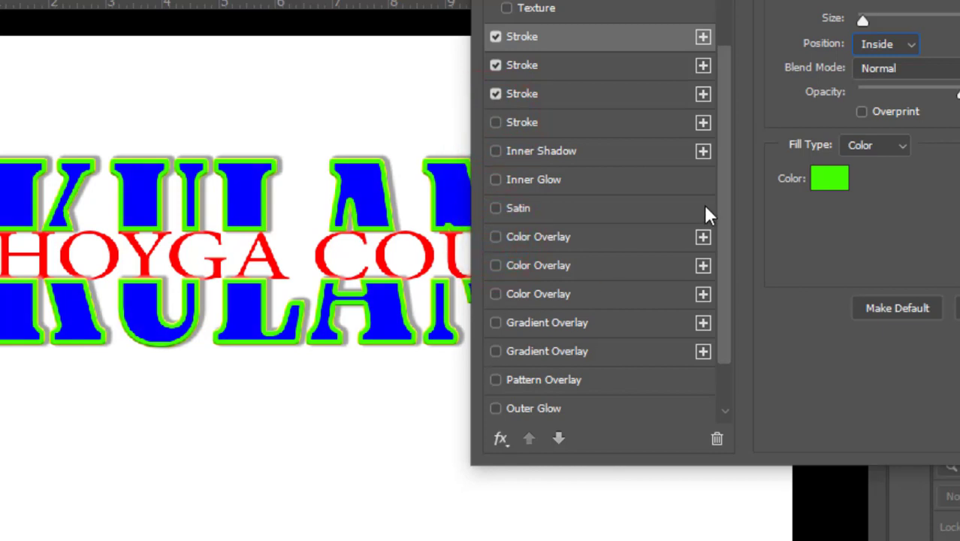
{"action": "left_click_drag", "start_coordinate": [723, 206], "coordinate": [723, 247]}
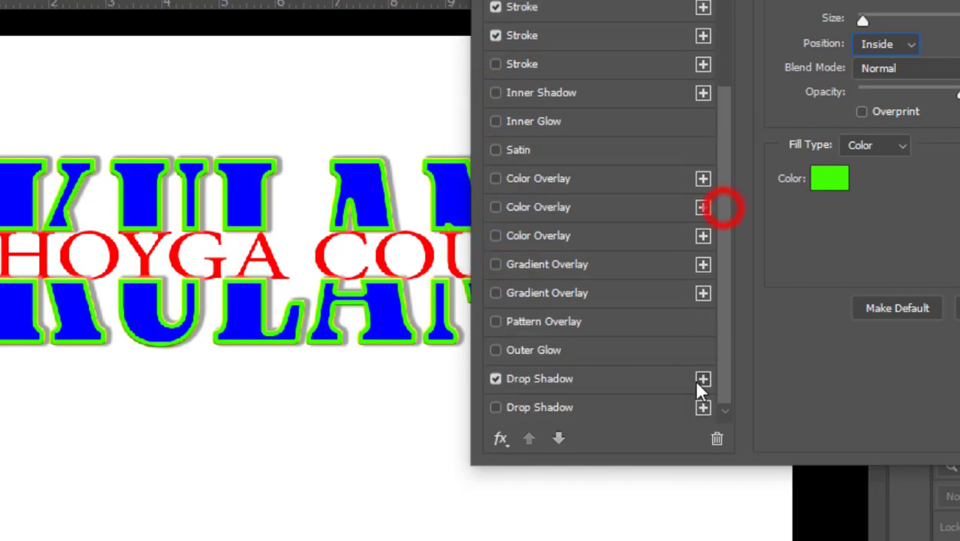
{"action": "left_click", "coordinate": [495, 406]}
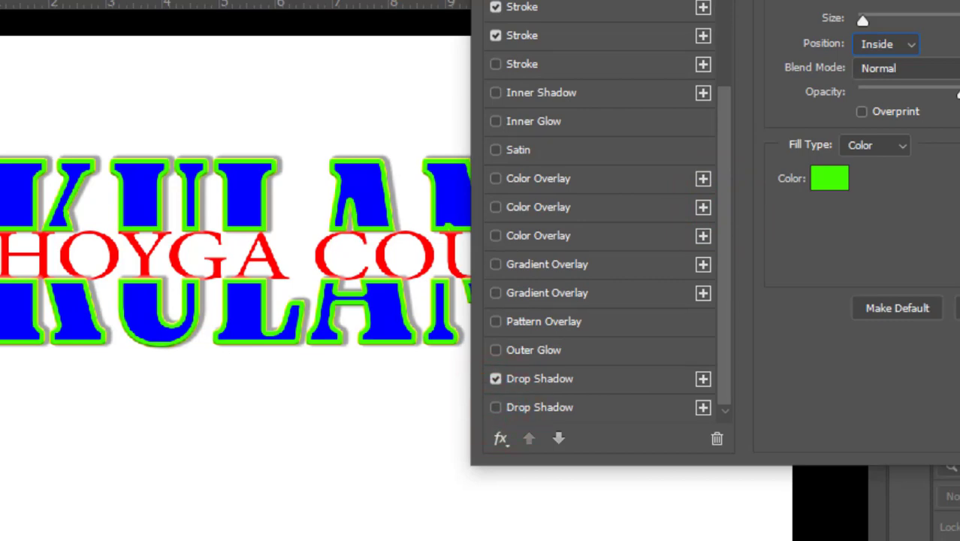
{"action": "key", "text": "Return"}
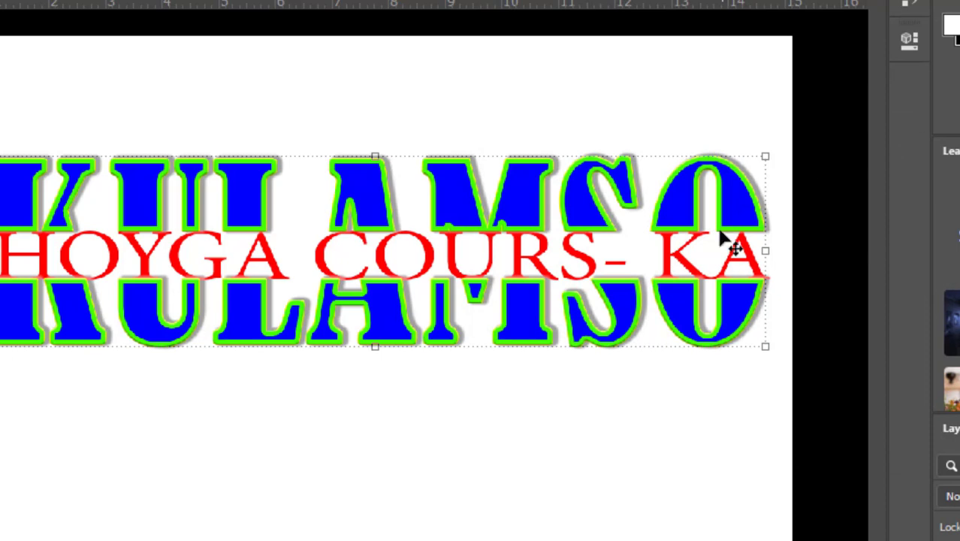
Step: Open the drop shadow settings of the HOYGA COURS- KA text layer and enable a second Drop Shadow instance
{"action": "left_click", "coordinate": [691, 257]}
{"action": "left_click", "coordinate": [370, 260]}
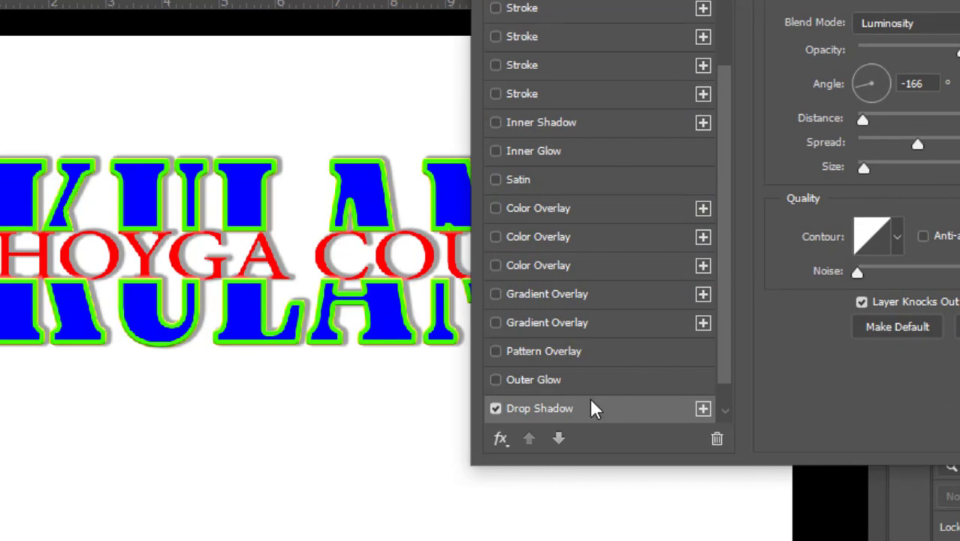
{"action": "left_click", "coordinate": [702, 407]}
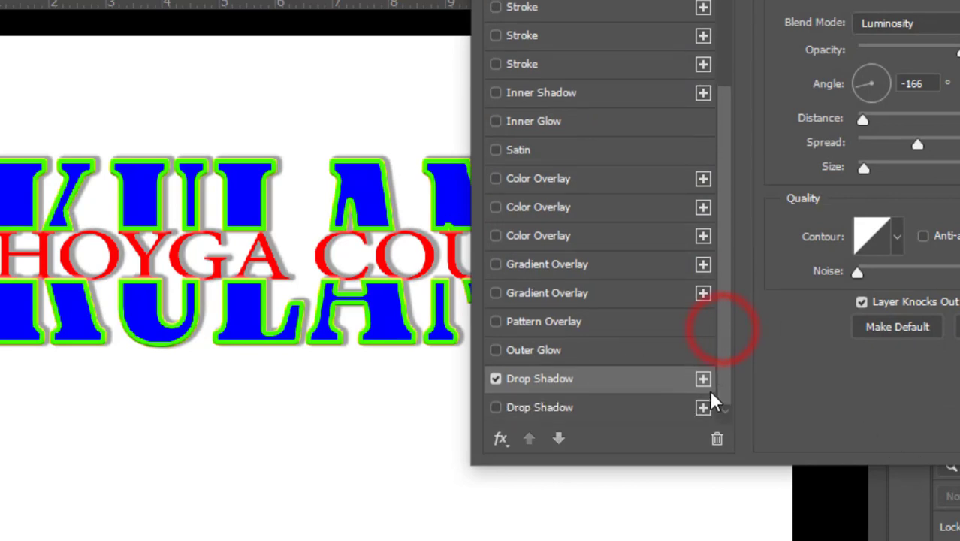
{"action": "left_click", "coordinate": [496, 407]}
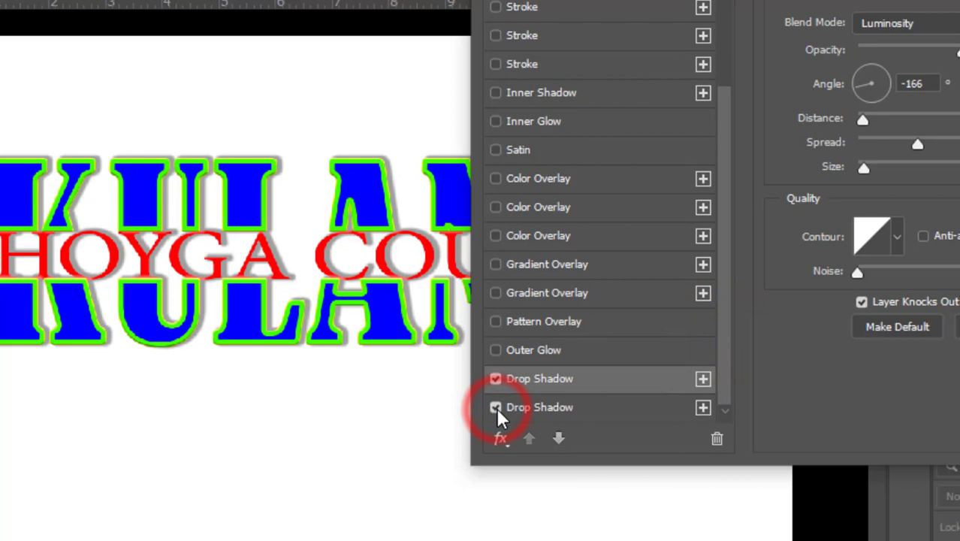
{"action": "left_click", "coordinate": [701, 408]}
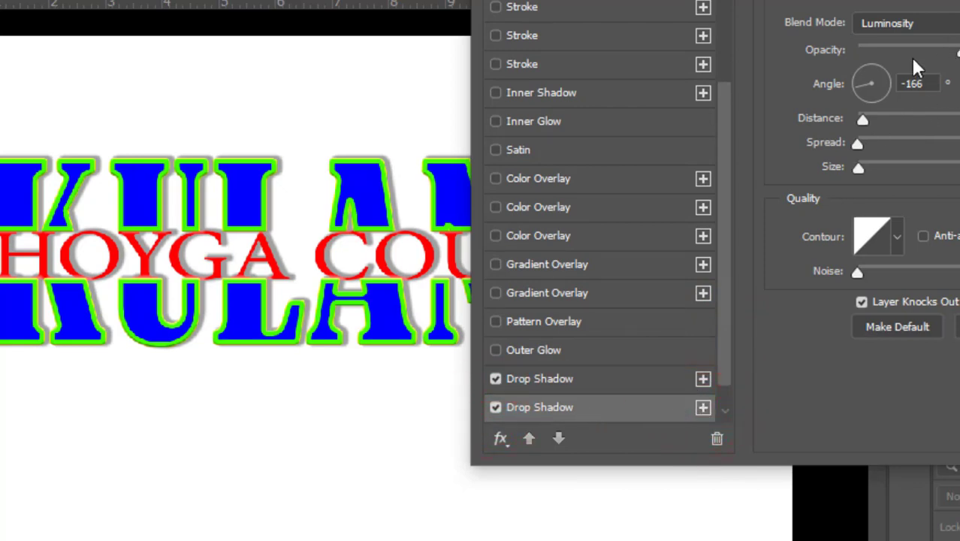
Step: Set the second HOYGA COURS- KA drop shadow to Normal blend mode and colour it black (000000)
{"action": "left_click", "coordinate": [947, 23]}
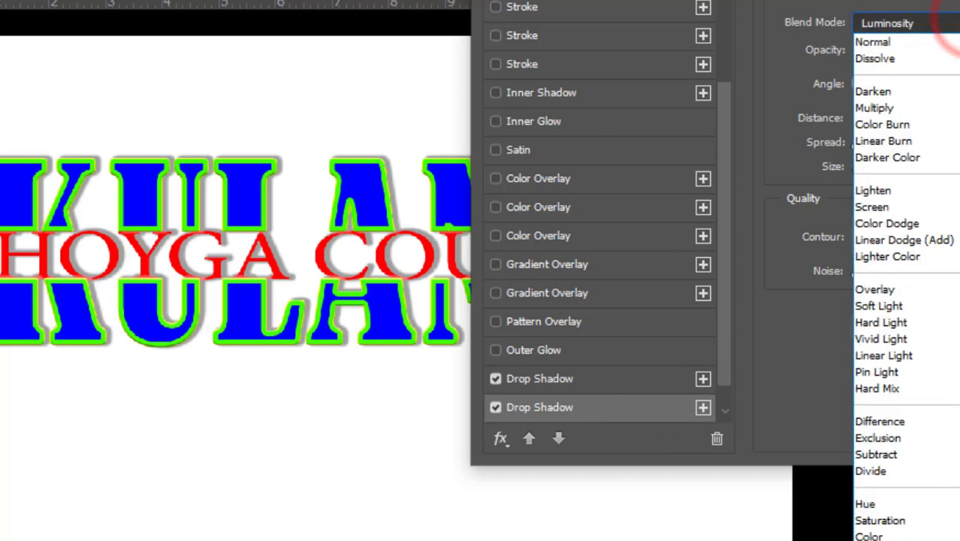
{"action": "left_click", "coordinate": [947, 42]}
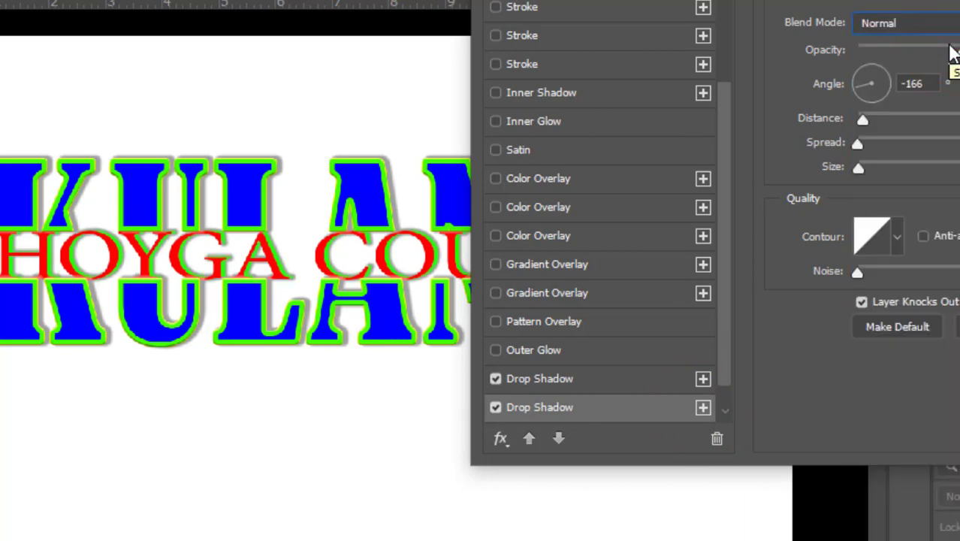
{"action": "left_click", "coordinate": [952, 33]}
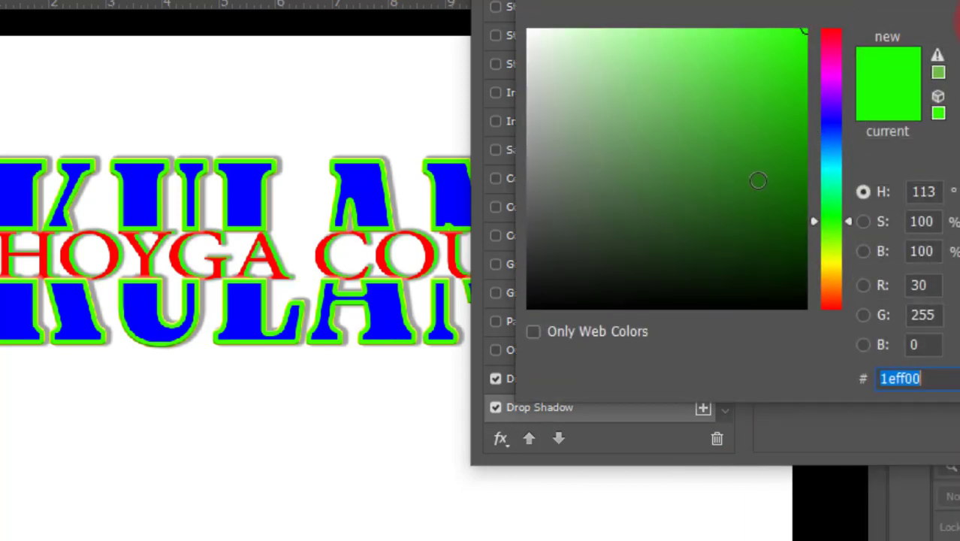
{"action": "type", "text": "000000"}
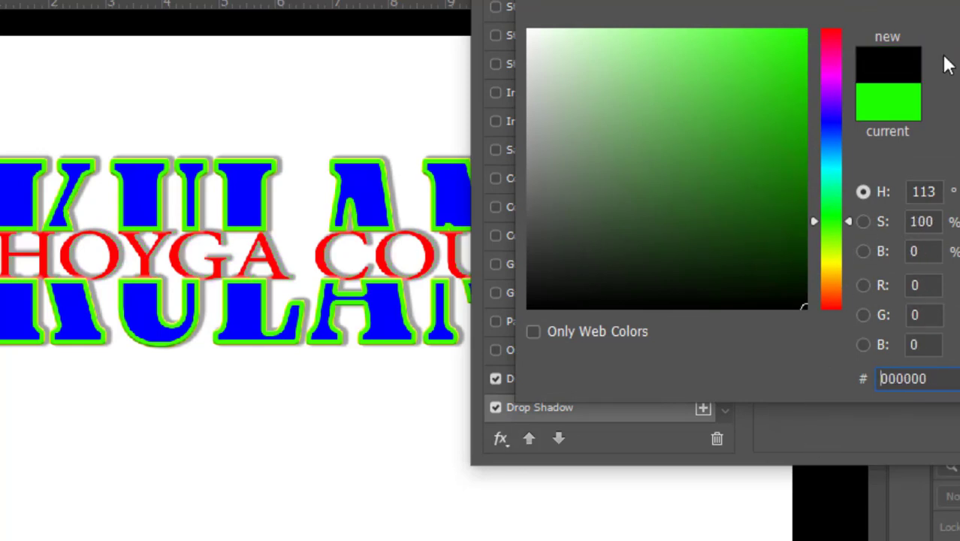
{"action": "key", "text": "Return"}
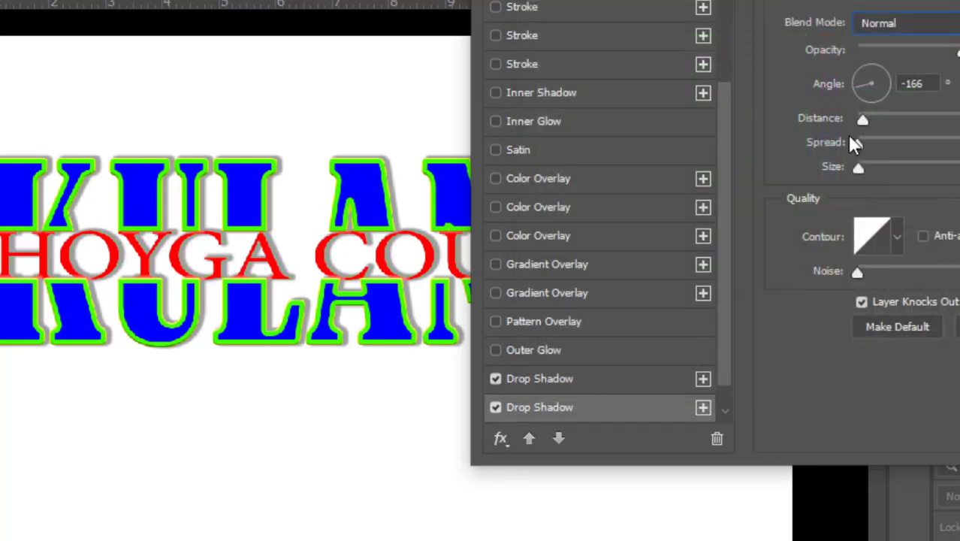
Step: Increase the second drop shadow's distance and spread, keep its size minimal, and raise its noise strongly
{"action": "left_click_drag", "start_coordinate": [874, 120], "coordinate": [907, 148]}
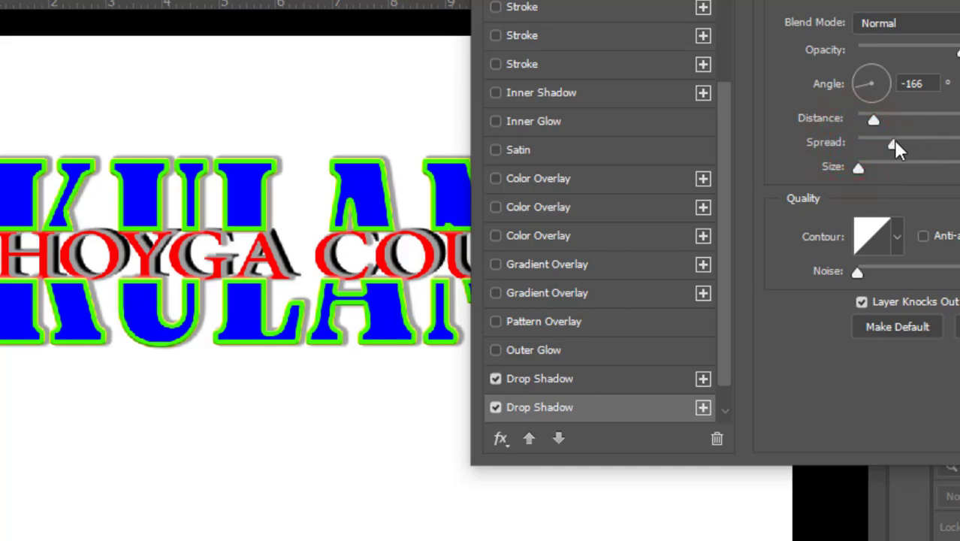
{"action": "left_click_drag", "start_coordinate": [859, 168], "coordinate": [958, 166]}
{"action": "left_click_drag", "start_coordinate": [832, 167], "coordinate": [865, 168]}
{"action": "left_click_drag", "start_coordinate": [861, 167], "coordinate": [860, 168]}
{"action": "left_click_drag", "start_coordinate": [856, 271], "coordinate": [950, 275]}
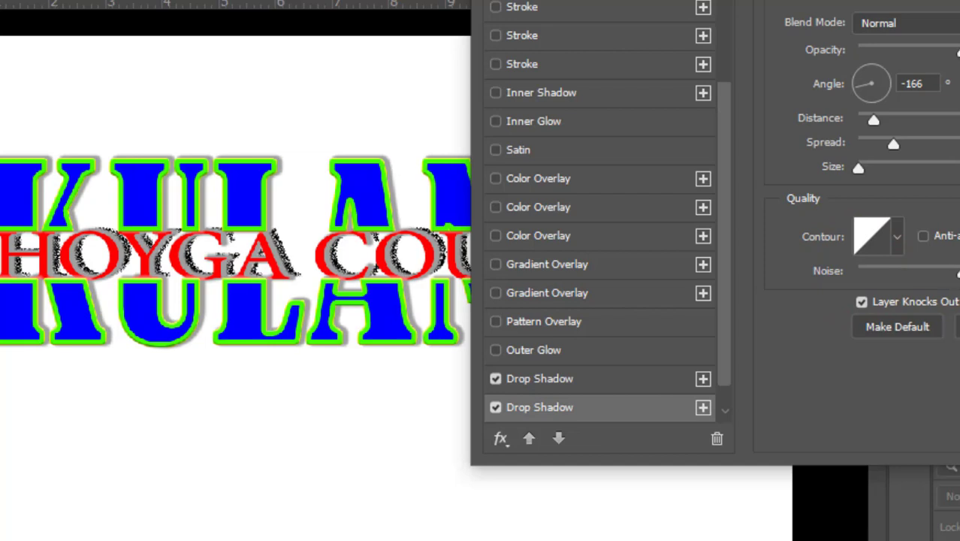
Step: Try several contour presets on the second drop shadow and return to the straight linear contour
{"action": "left_click", "coordinate": [897, 239]}
{"action": "left_click", "coordinate": [902, 322]}
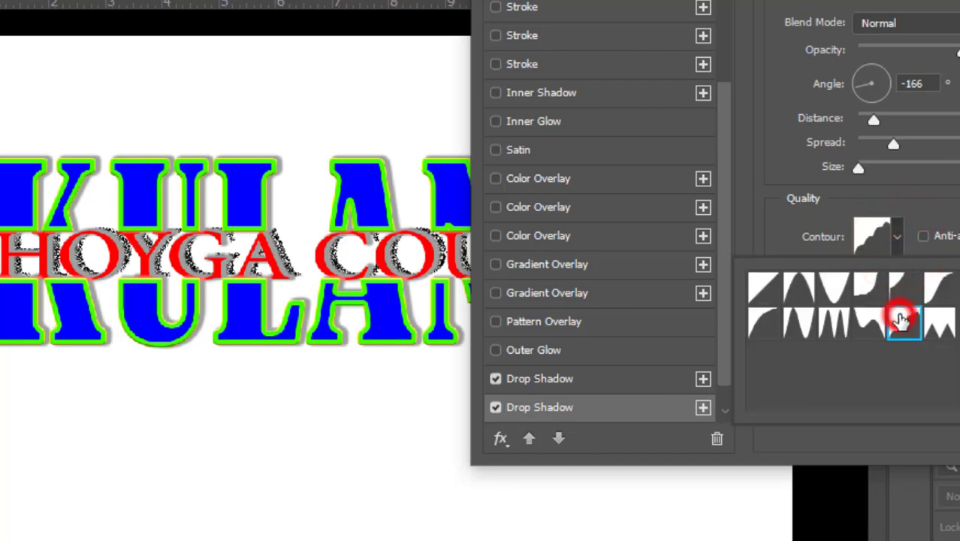
{"action": "left_click", "coordinate": [863, 320]}
{"action": "left_click", "coordinate": [832, 321]}
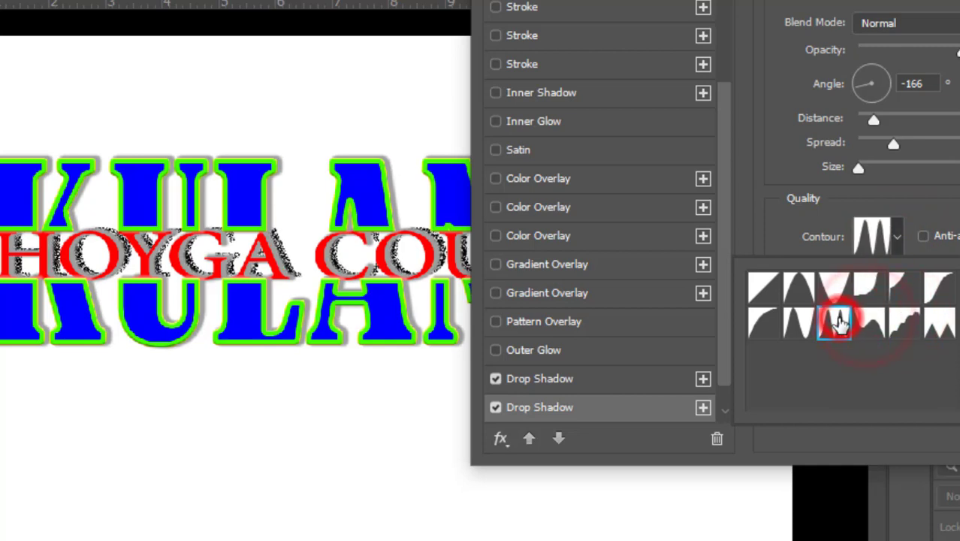
{"action": "left_click", "coordinate": [798, 321]}
{"action": "left_click", "coordinate": [763, 323]}
{"action": "left_click", "coordinate": [766, 287]}
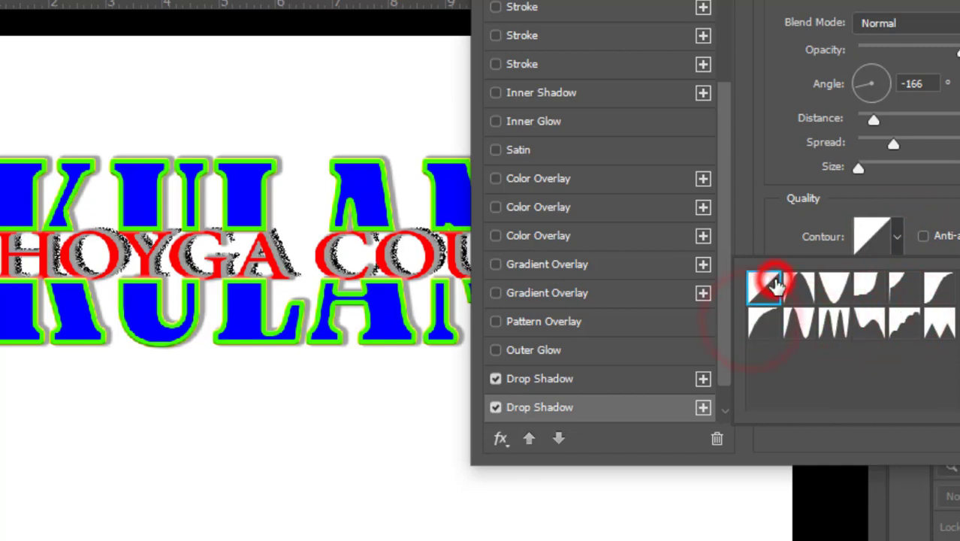
{"action": "left_click", "coordinate": [910, 190]}
Step: Try anti-aliasing on the second drop shadow, leave it off, and reduce the noise to almost nothing
{"action": "left_click", "coordinate": [924, 236]}
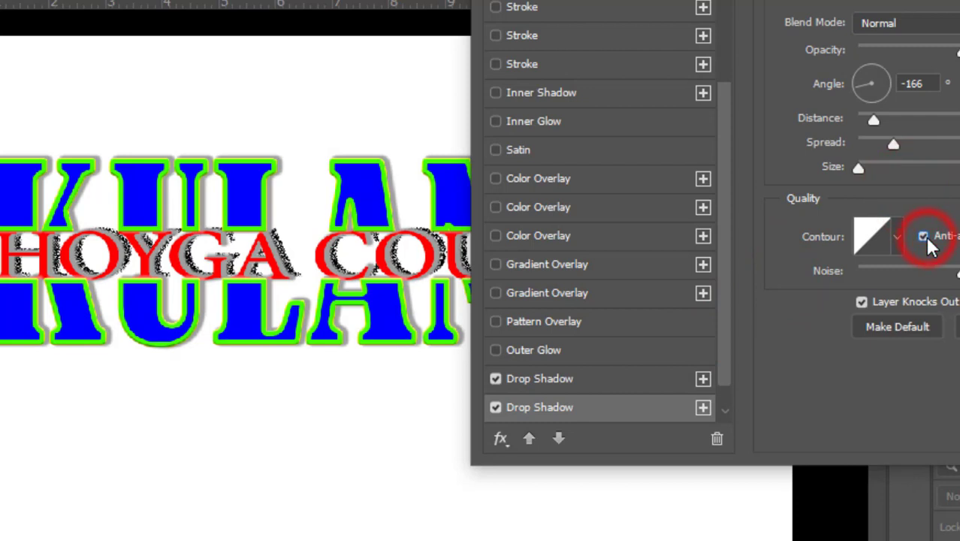
{"action": "left_click", "coordinate": [871, 262]}
{"action": "left_click_drag", "start_coordinate": [875, 268], "coordinate": [861, 270]}
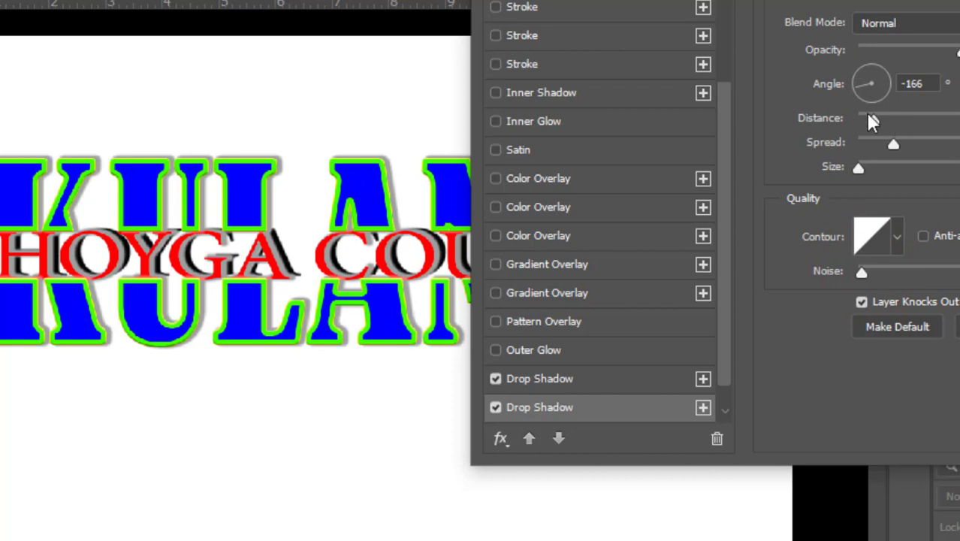
Step: Rotate the second drop shadow's light angle to 170°
{"action": "left_click_drag", "start_coordinate": [889, 78], "coordinate": [867, 81]}
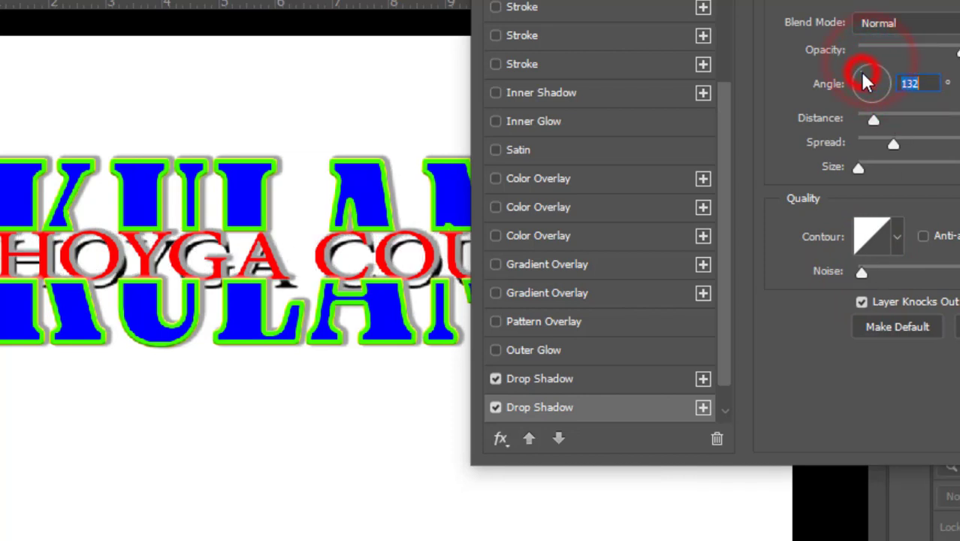
{"action": "left_click", "coordinate": [871, 103]}
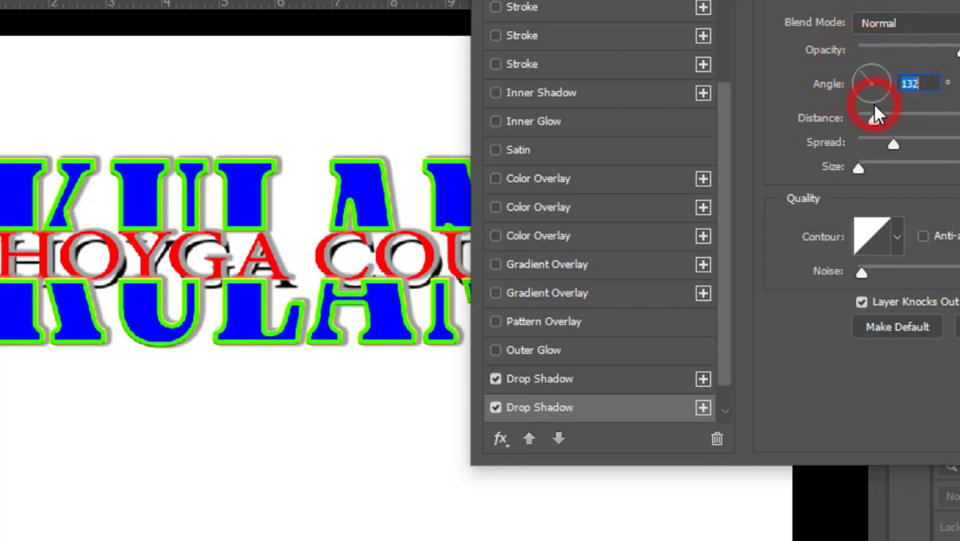
{"action": "left_click_drag", "start_coordinate": [872, 100], "coordinate": [845, 78]}
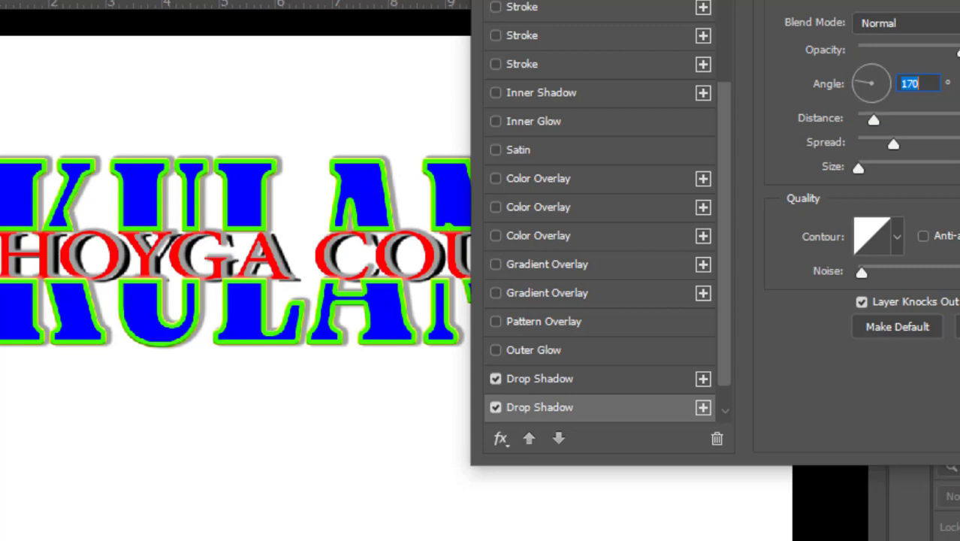
Step: Try dark green, yellow, blue, purple and lime as the second drop shadow's colour
{"action": "left_click", "coordinate": [959, 24]}
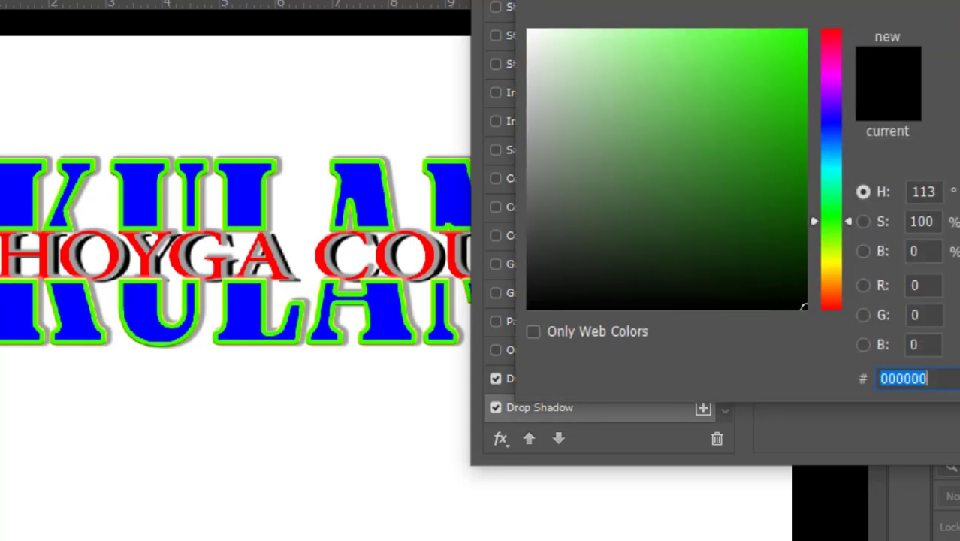
{"action": "left_click", "coordinate": [756, 266]}
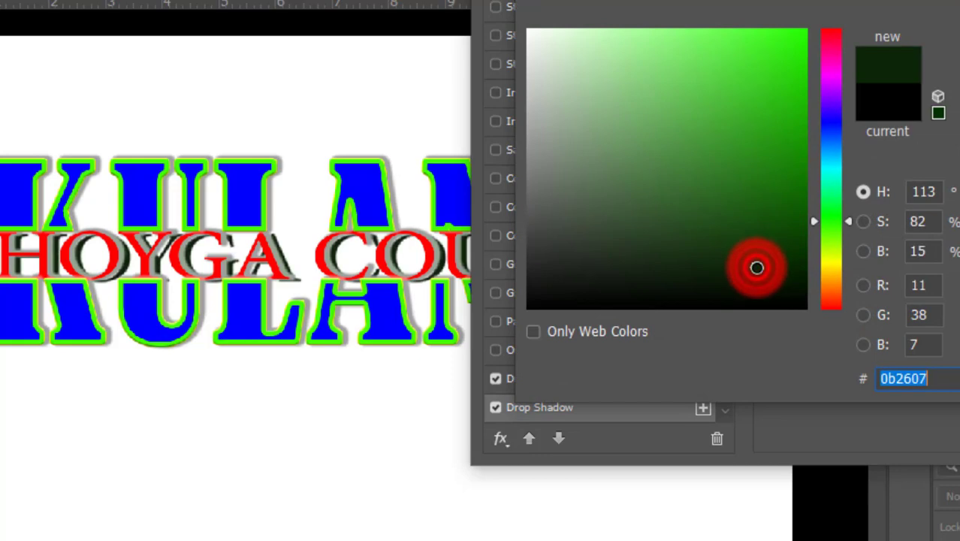
{"action": "left_click", "coordinate": [829, 264]}
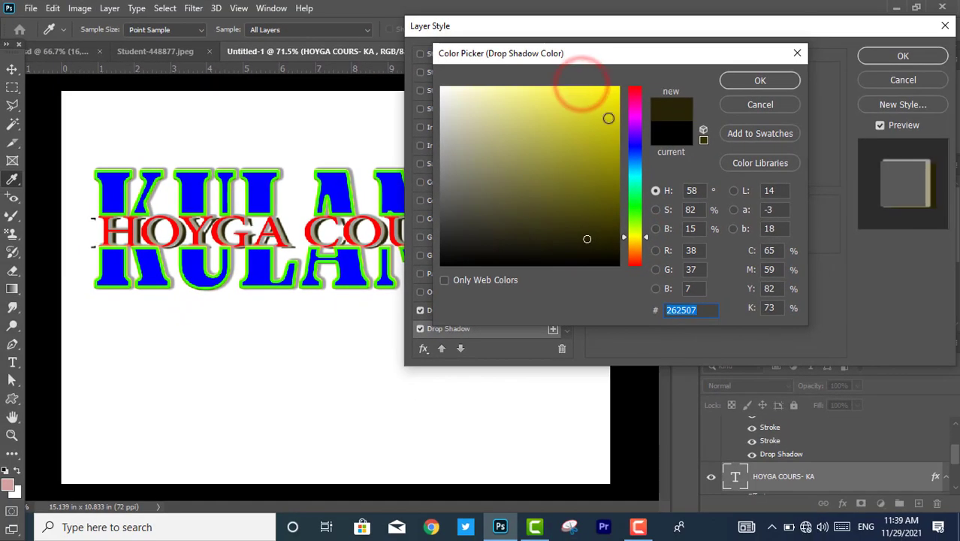
{"action": "left_click_drag", "start_coordinate": [609, 118], "coordinate": [617, 87]}
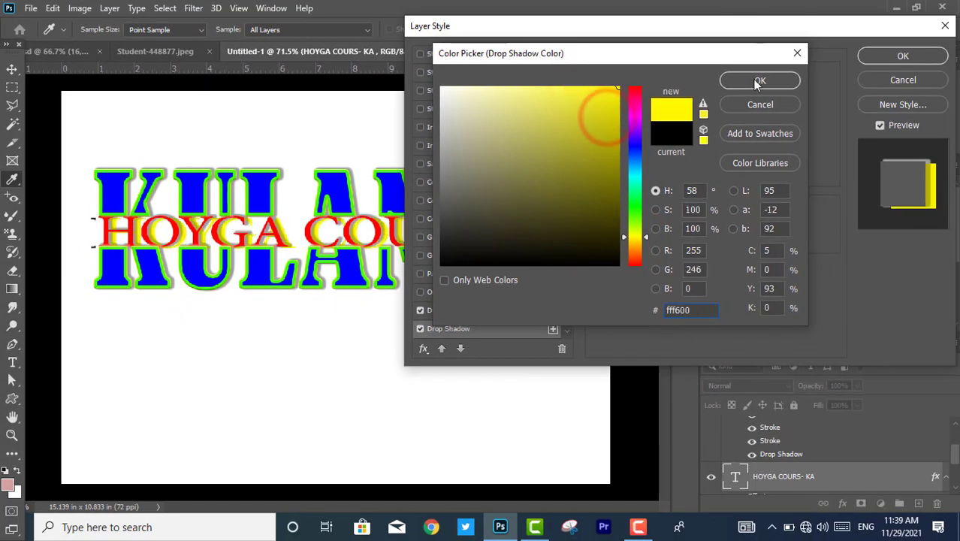
{"action": "left_click", "coordinate": [635, 154]}
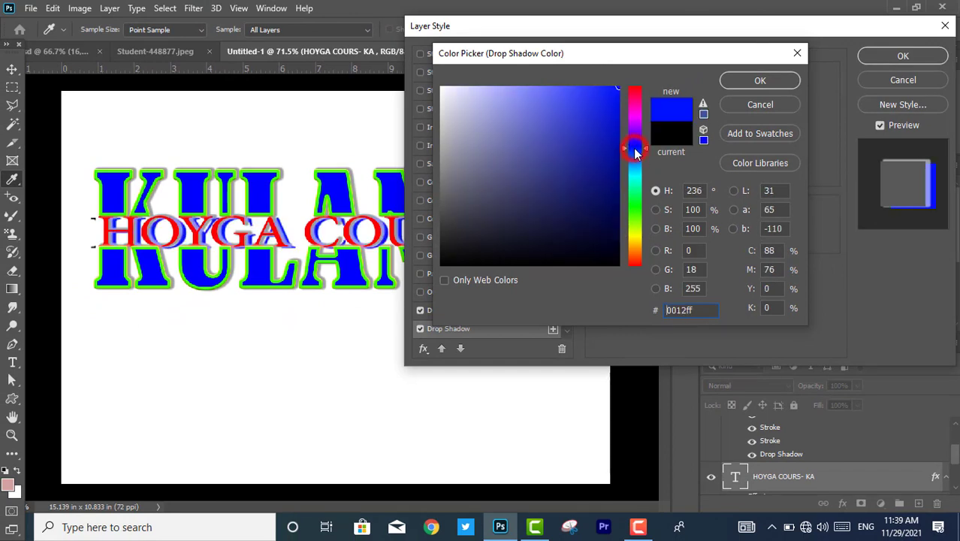
{"action": "left_click", "coordinate": [636, 127]}
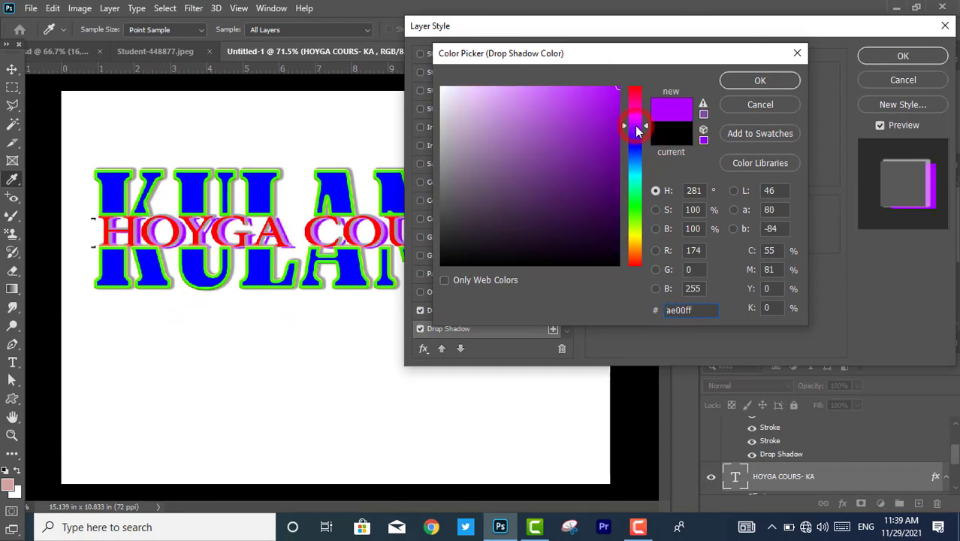
{"action": "left_click", "coordinate": [641, 228]}
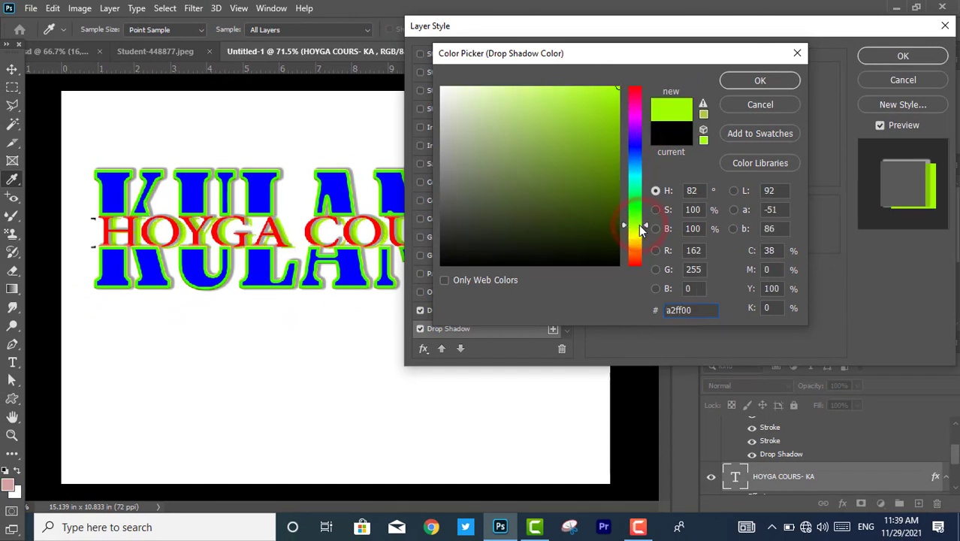
Step: Set the second drop shadow's colour to near-black and apply the layer style to the HOYGA COURS- KA text
{"action": "left_click_drag", "start_coordinate": [598, 218], "coordinate": [614, 264]}
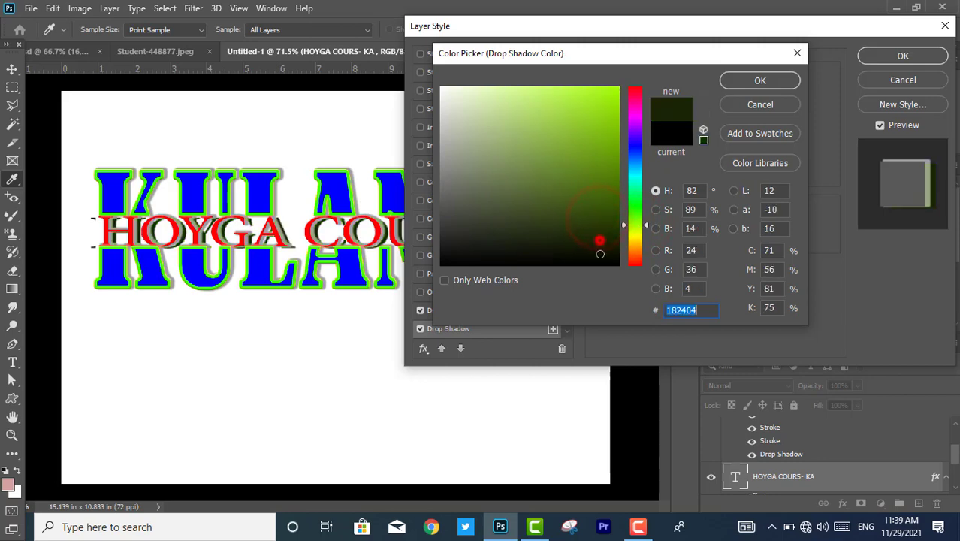
{"action": "left_click", "coordinate": [757, 83]}
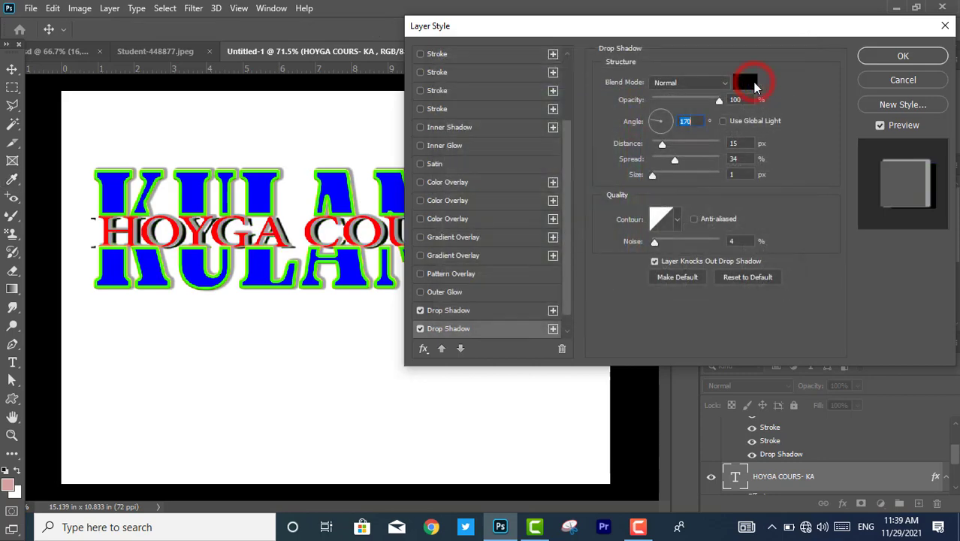
{"action": "left_click", "coordinate": [897, 57]}
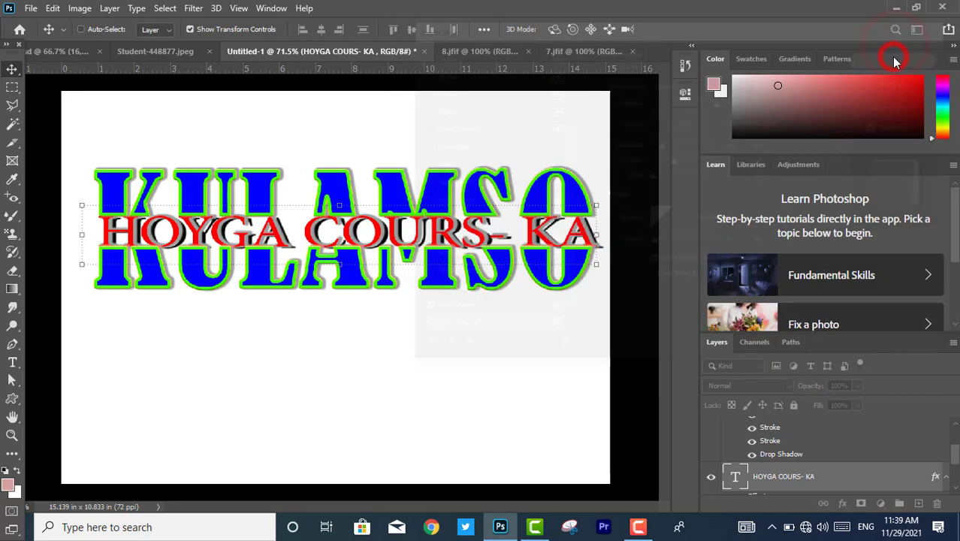
{"action": "left_click", "coordinate": [468, 313]}
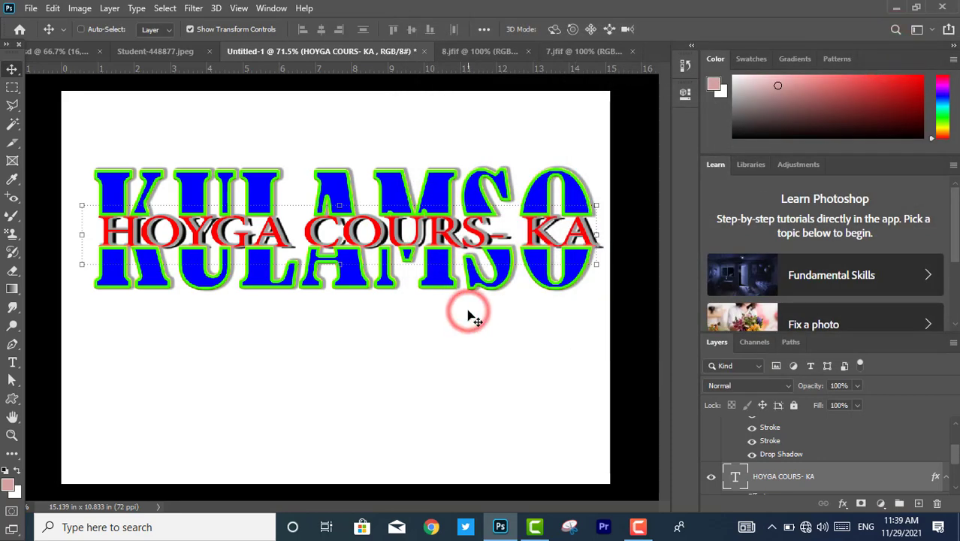
{"action": "left_click", "coordinate": [313, 358]}
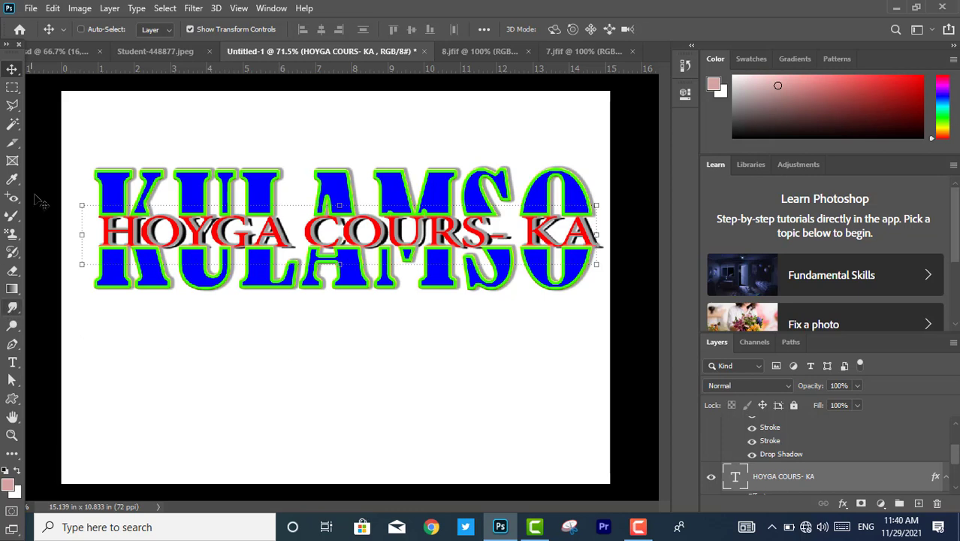
Step: Duplicate the masked KULAMSO layer and move the copy straight down below the original design
{"action": "left_click", "coordinate": [195, 189]}
{"action": "left_click_drag", "start_coordinate": [956, 456], "coordinate": [957, 422]}
{"action": "left_click", "coordinate": [830, 437]}
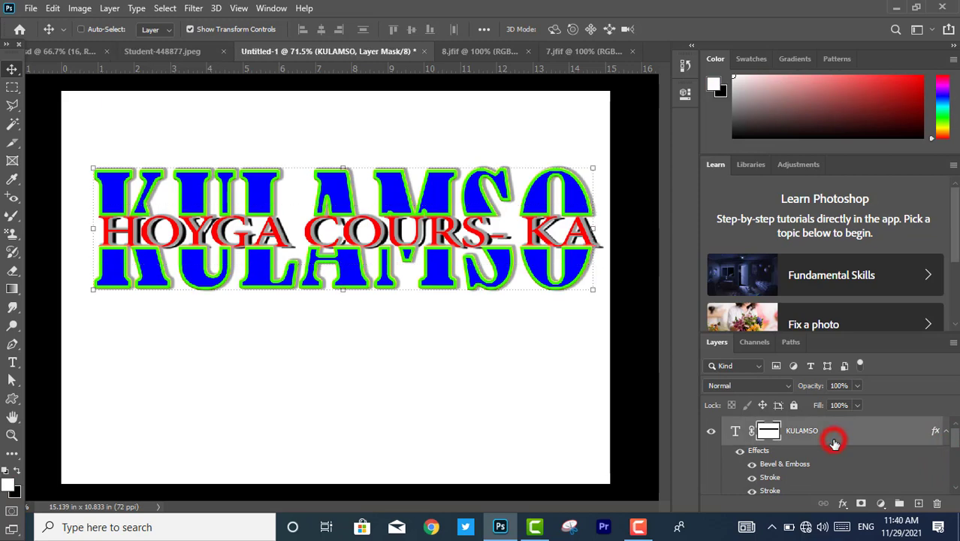
{"action": "key", "text": "ctrl+j"}
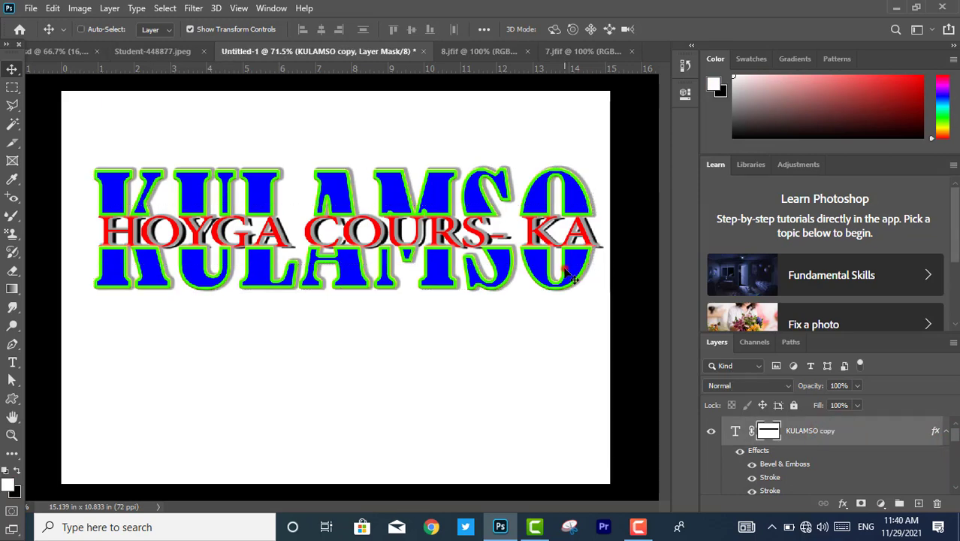
{"action": "left_click_drag", "start_coordinate": [567, 268], "coordinate": [565, 409]}
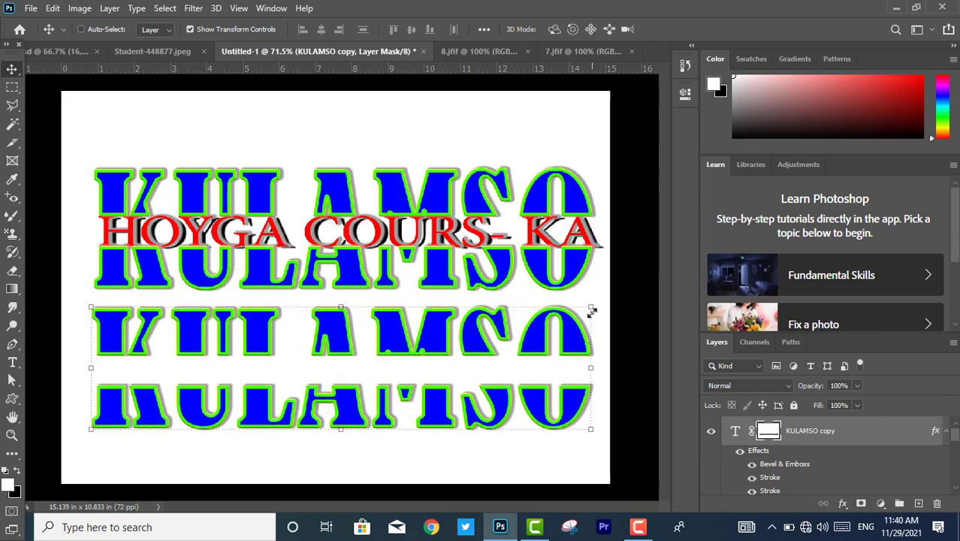
Step: Scale the KULAMSO copy down to 72.5%, centre it beneath the original, and toggle its visibility off and on
{"action": "left_click_drag", "start_coordinate": [592, 311], "coordinate": [343, 381]}
{"action": "left_click_drag", "start_coordinate": [289, 418], "coordinate": [459, 356]}
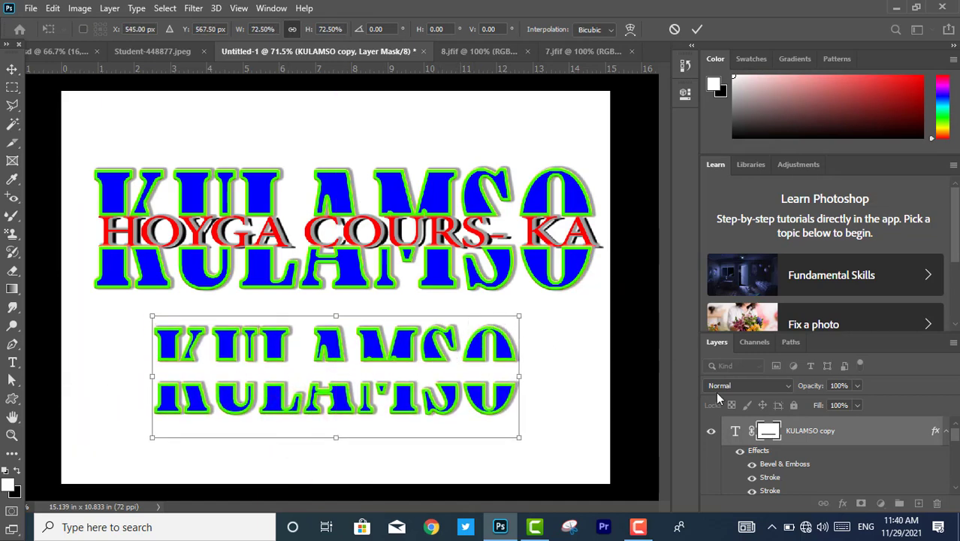
{"action": "left_click", "coordinate": [711, 432]}
{"action": "left_click", "coordinate": [710, 432]}
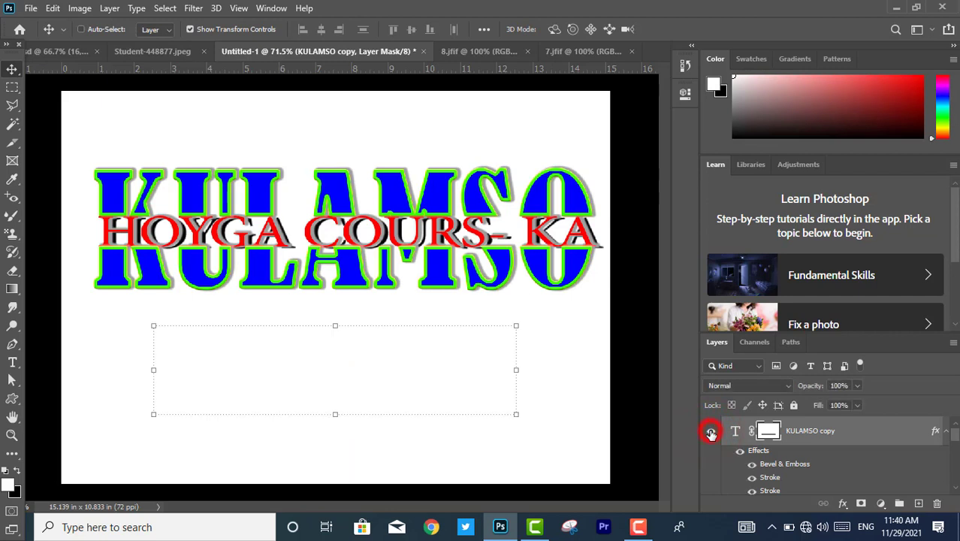
{"action": "left_click", "coordinate": [710, 432]}
Step: Disable the layer mask on the KULAMSO copy, toggling it to compare the masked and full lettering
{"action": "left_click", "coordinate": [768, 433], "text": "shift"}
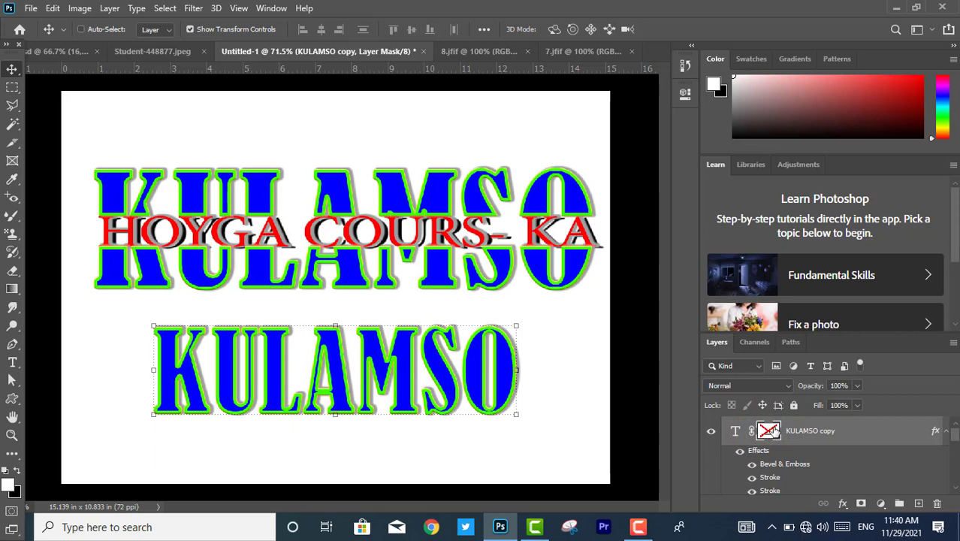
{"action": "left_click", "coordinate": [774, 434], "text": "shift"}
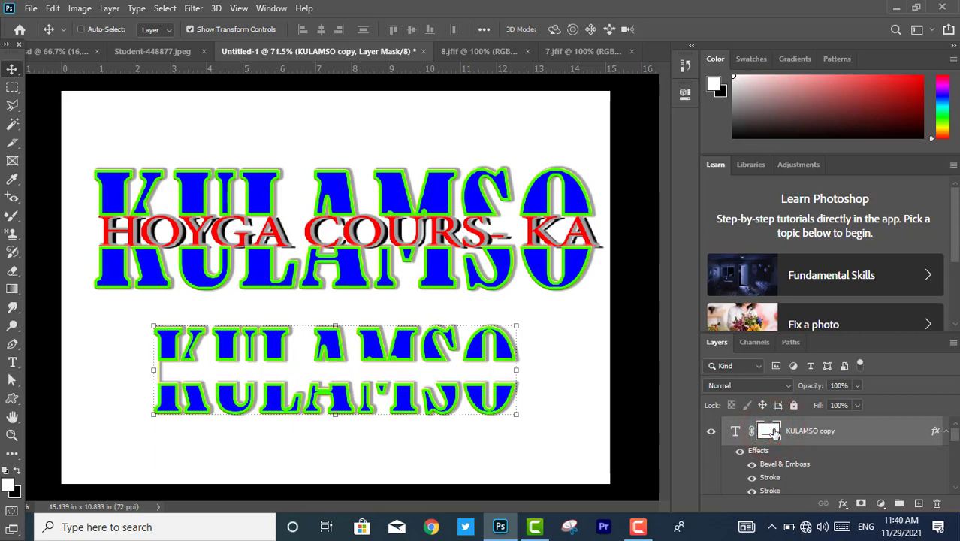
{"action": "left_click", "coordinate": [774, 434], "text": "shift"}
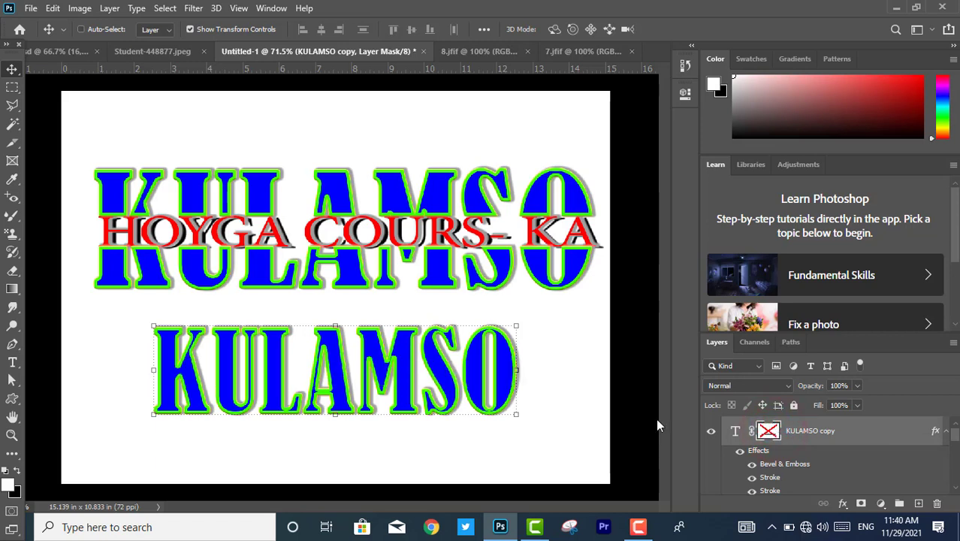
{"action": "left_click", "coordinate": [563, 388]}
Step: Open the KULAMSO copy's layer style settings and try the Satin and Color Overlay effects, leaving both off
{"action": "left_click", "coordinate": [844, 505]}
{"action": "left_click", "coordinate": [859, 501]}
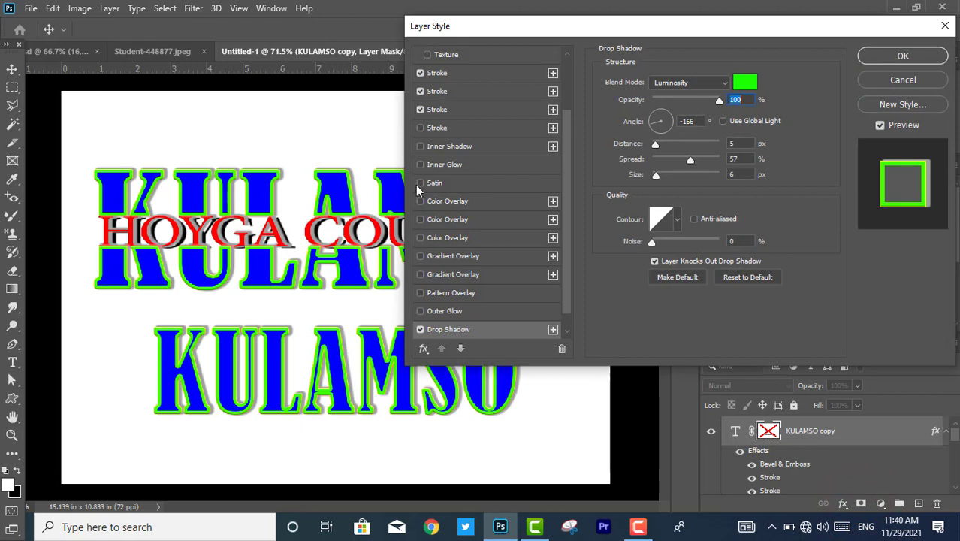
{"action": "left_click", "coordinate": [419, 182]}
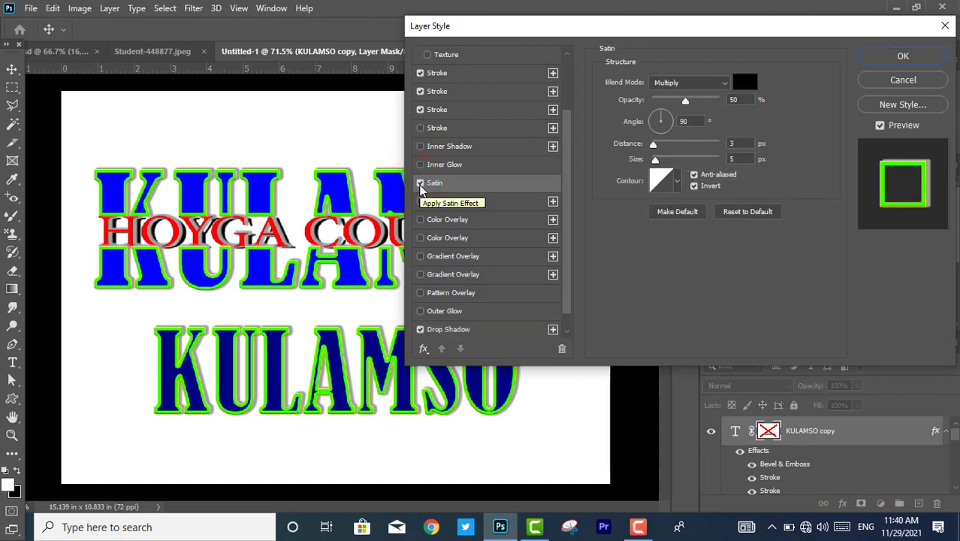
{"action": "left_click", "coordinate": [420, 182]}
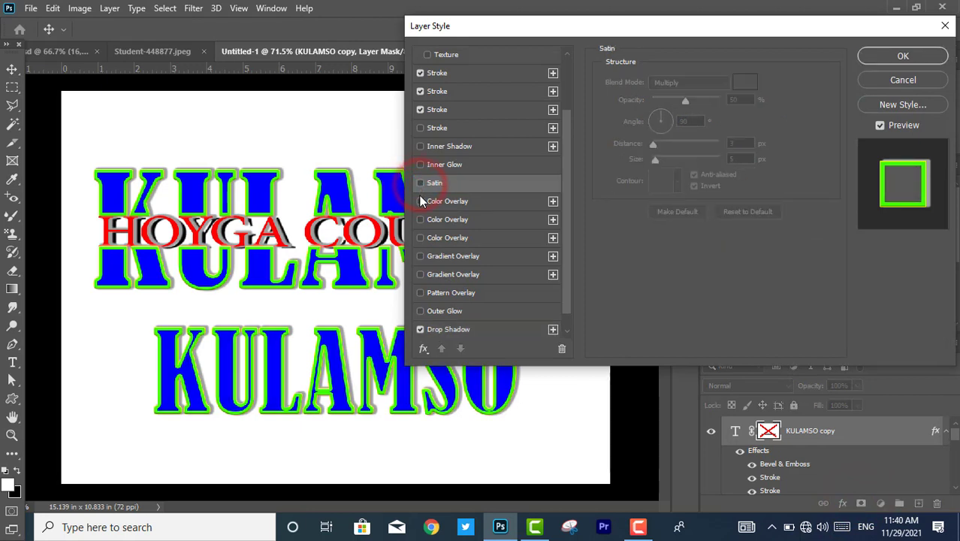
{"action": "left_click", "coordinate": [420, 201]}
{"action": "left_click", "coordinate": [420, 201]}
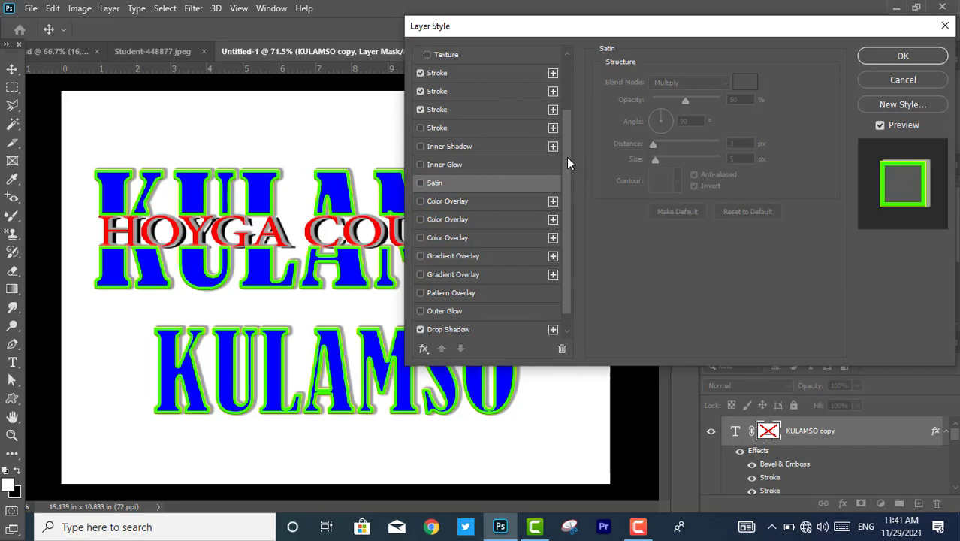
Step: Try Outer Glow, Pattern Overlay, both Gradient Overlays and the lowest Color Overlay on the KULAMSO copy
{"action": "left_click_drag", "start_coordinate": [568, 163], "coordinate": [568, 145]}
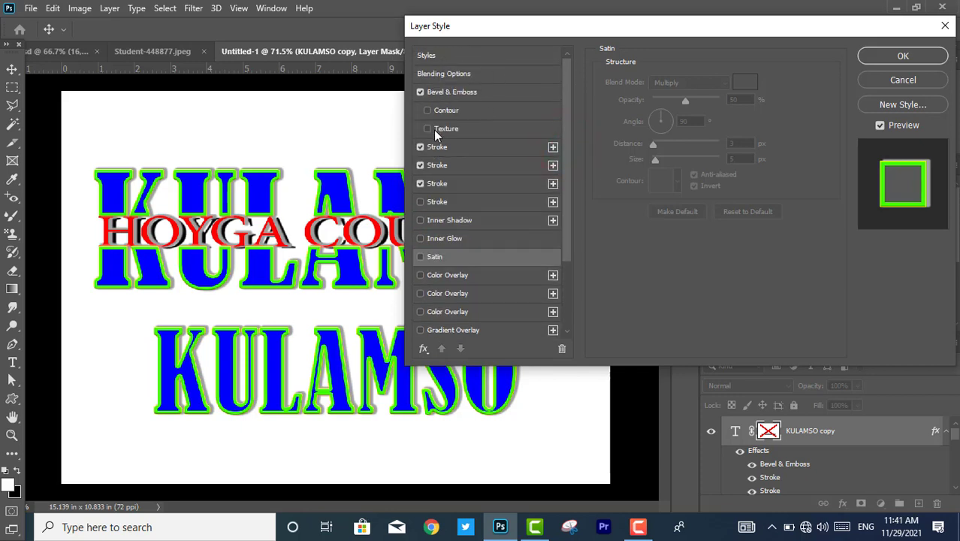
{"action": "left_click_drag", "start_coordinate": [565, 121], "coordinate": [551, 308]}
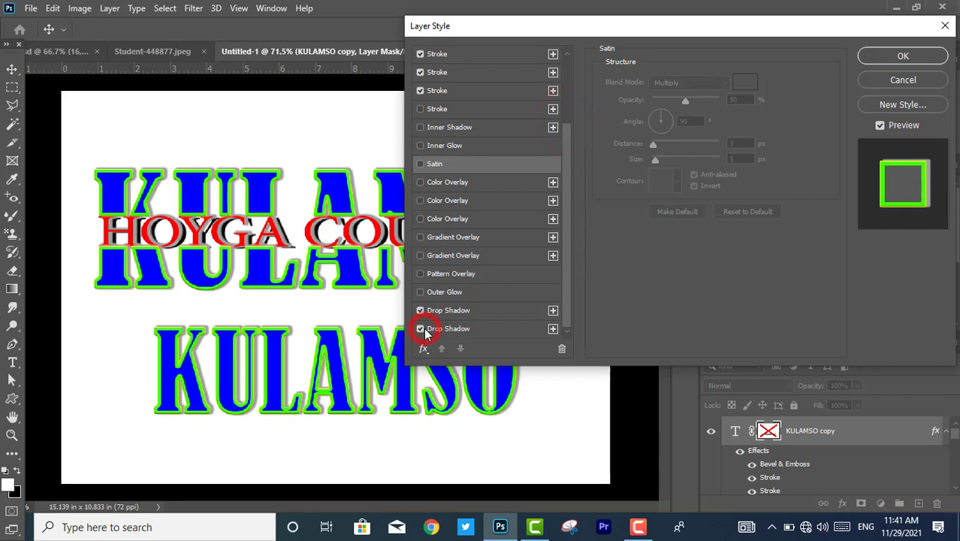
{"action": "left_click", "coordinate": [421, 291]}
{"action": "left_click", "coordinate": [420, 273]}
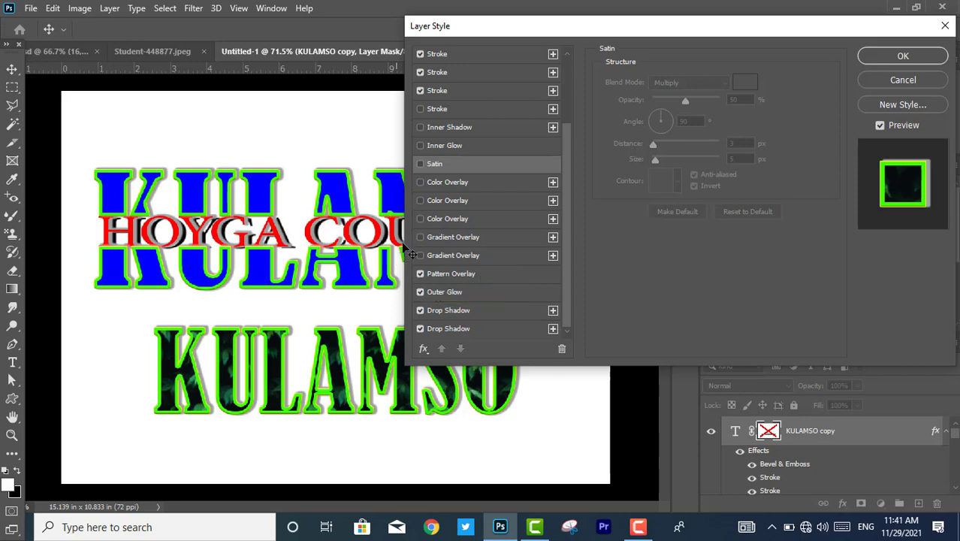
{"action": "left_click", "coordinate": [421, 255]}
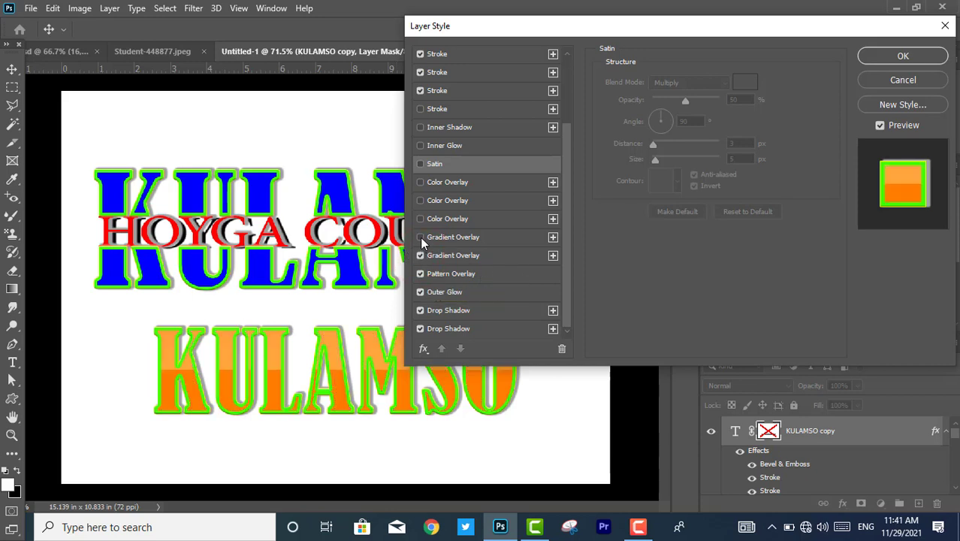
{"action": "left_click", "coordinate": [421, 237]}
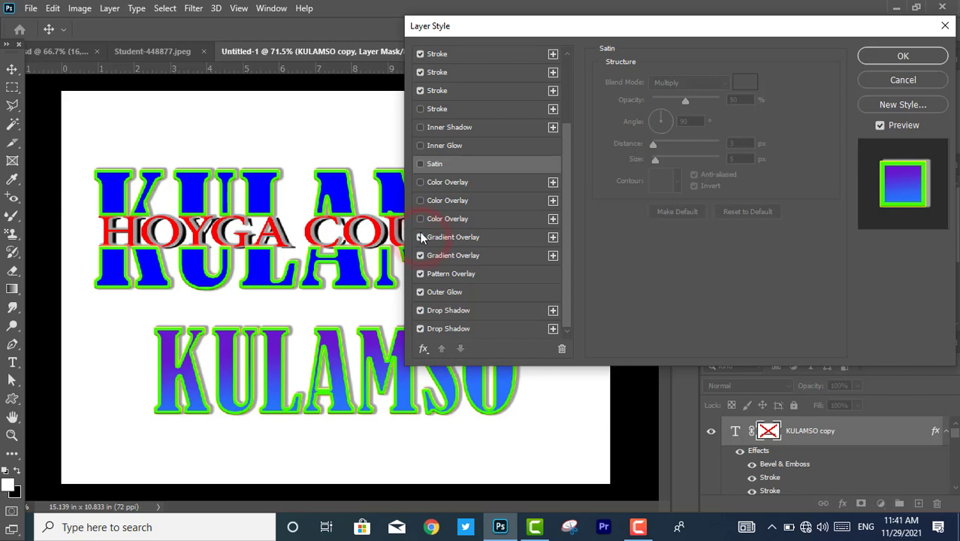
{"action": "left_click", "coordinate": [421, 220]}
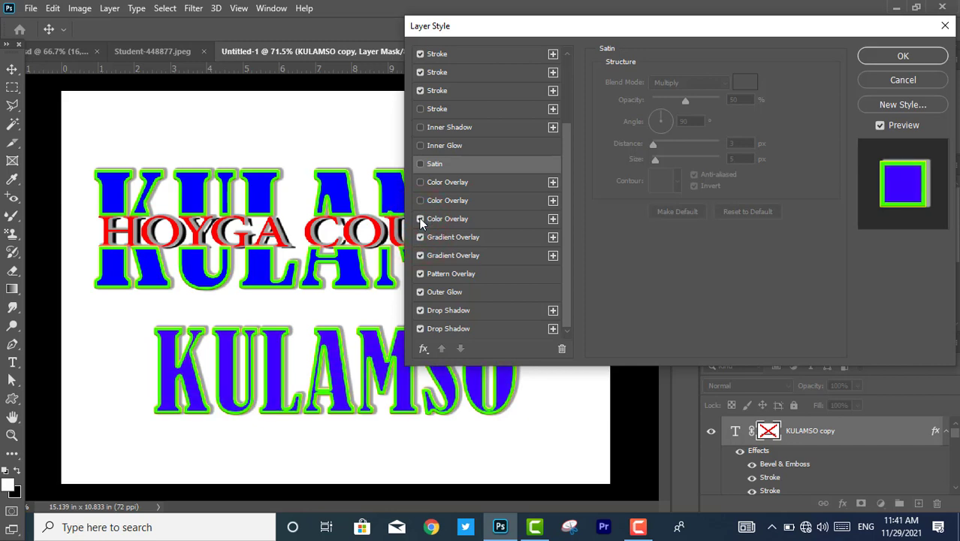
Step: Turn off the Color, Gradient and Pattern Overlays, the Outer Glow and the first Drop Shadow on the KULAMSO copy
{"action": "left_click", "coordinate": [420, 238]}
{"action": "left_click", "coordinate": [420, 238]}
{"action": "left_click", "coordinate": [420, 219]}
{"action": "left_click", "coordinate": [420, 255]}
{"action": "left_click", "coordinate": [422, 274]}
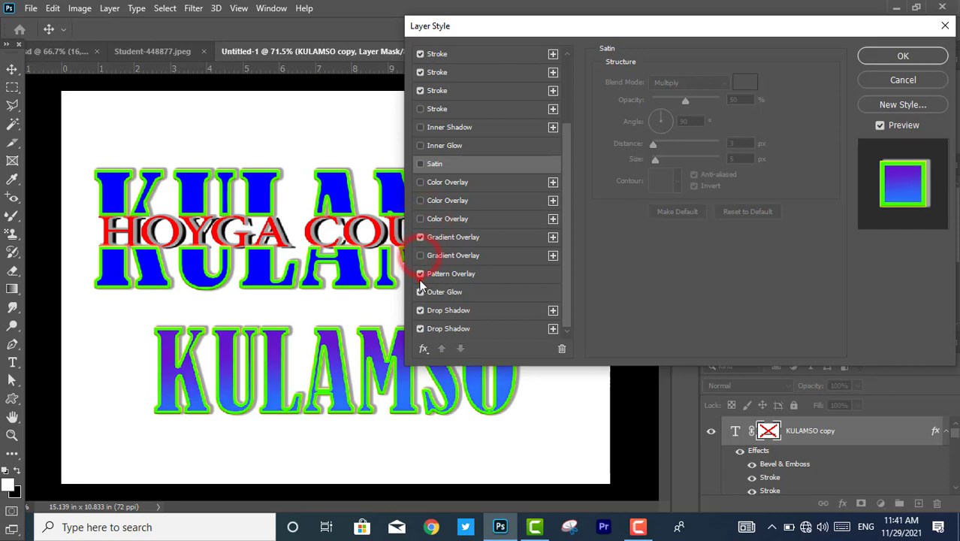
{"action": "left_click", "coordinate": [420, 293]}
{"action": "left_click", "coordinate": [420, 274]}
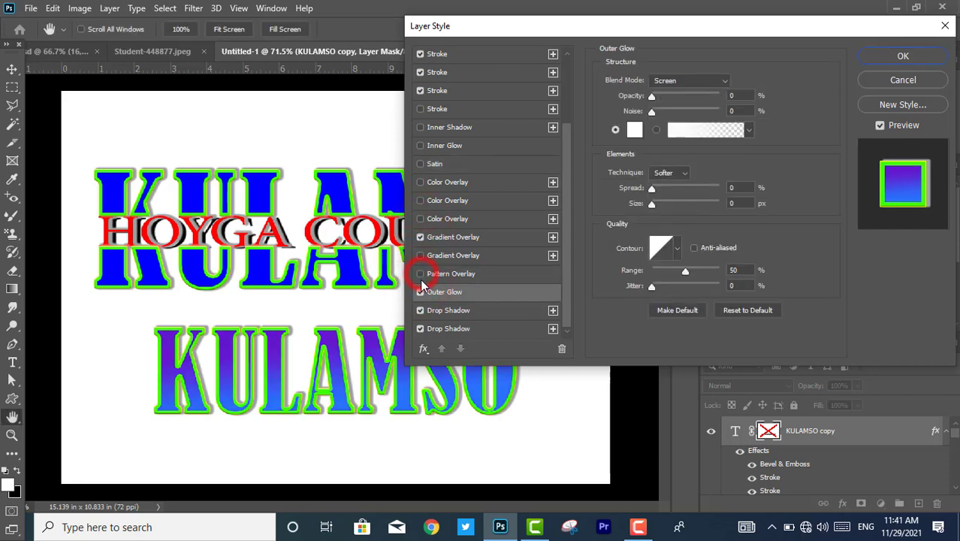
{"action": "left_click", "coordinate": [421, 292]}
{"action": "left_click", "coordinate": [421, 293]}
{"action": "left_click", "coordinate": [420, 311]}
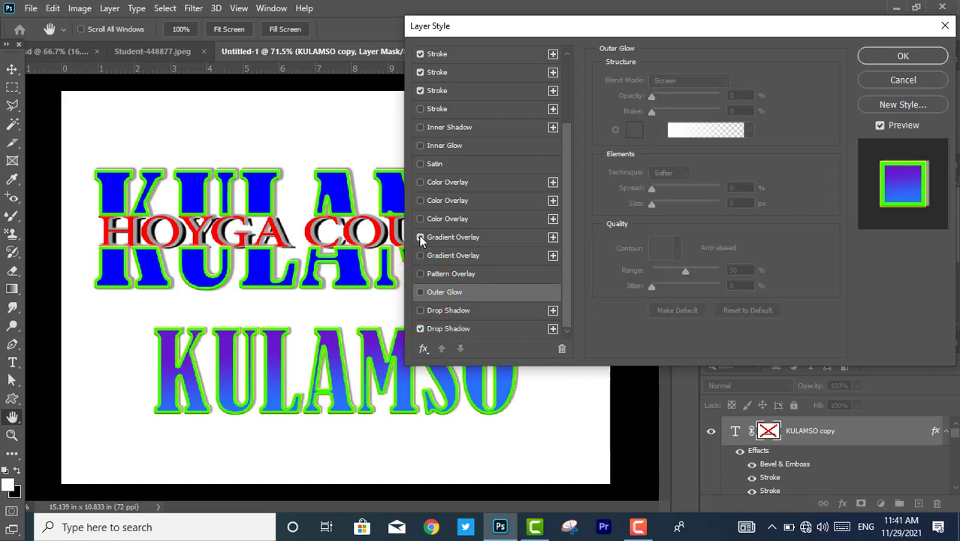
{"action": "left_click", "coordinate": [420, 238]}
Step: Turn on the KULAMSO copy's Pattern Overlay and try the Trees patterns, ending on the yellow foliage
{"action": "left_click", "coordinate": [420, 274]}
{"action": "left_click", "coordinate": [450, 275]}
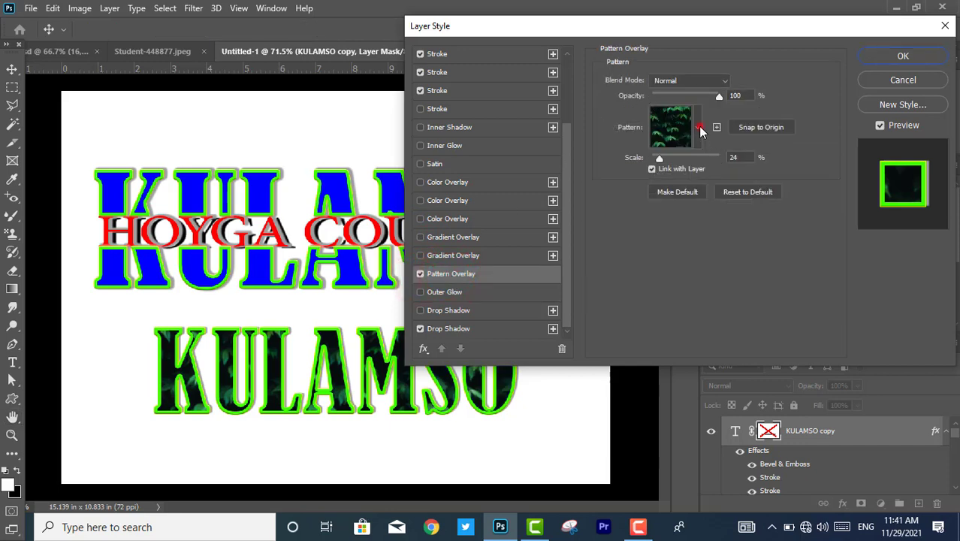
{"action": "left_click", "coordinate": [699, 126]}
{"action": "left_click", "coordinate": [607, 170]}
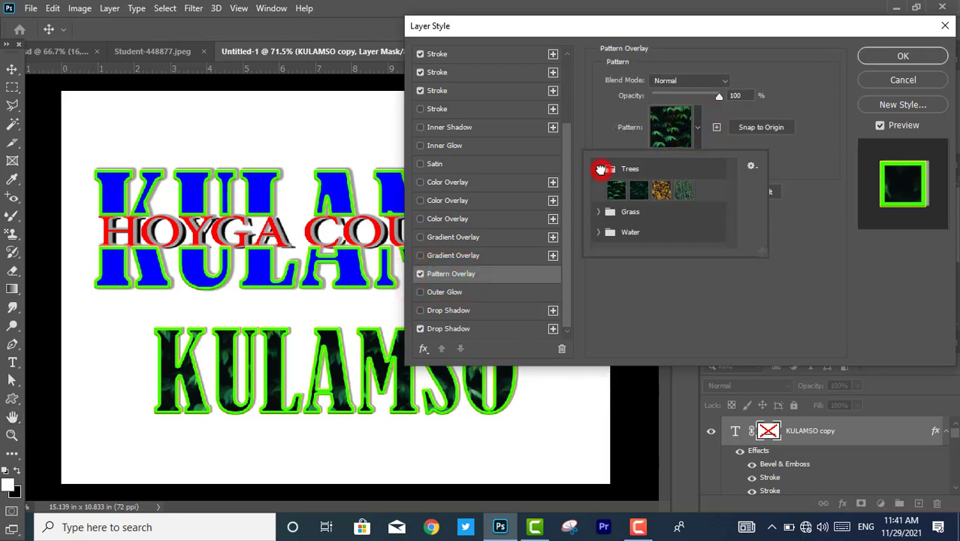
{"action": "left_click", "coordinate": [638, 192]}
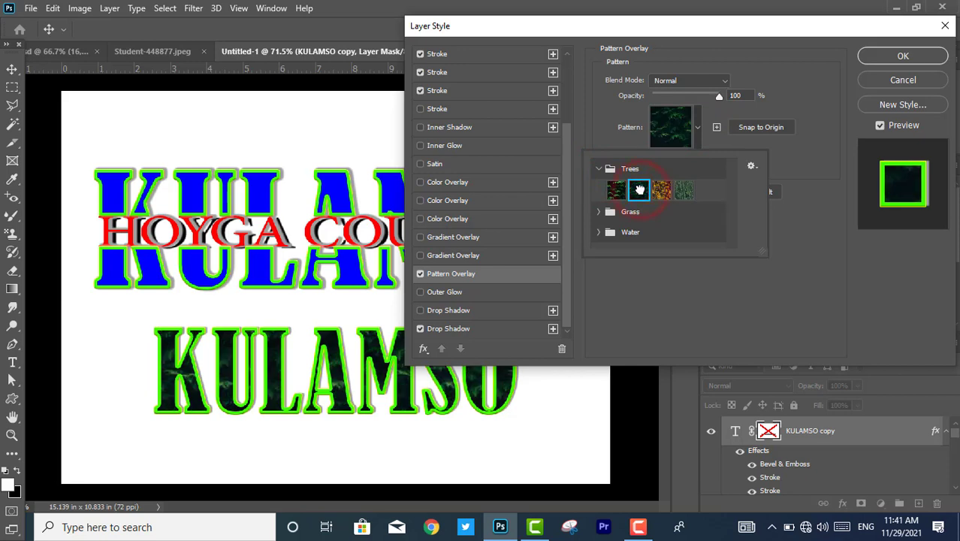
{"action": "left_click", "coordinate": [622, 191]}
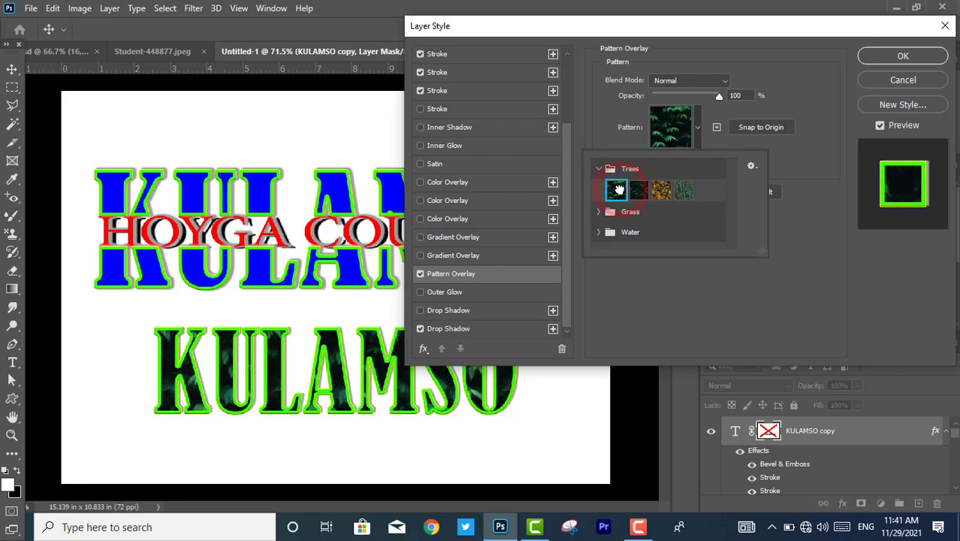
{"action": "left_click", "coordinate": [675, 192]}
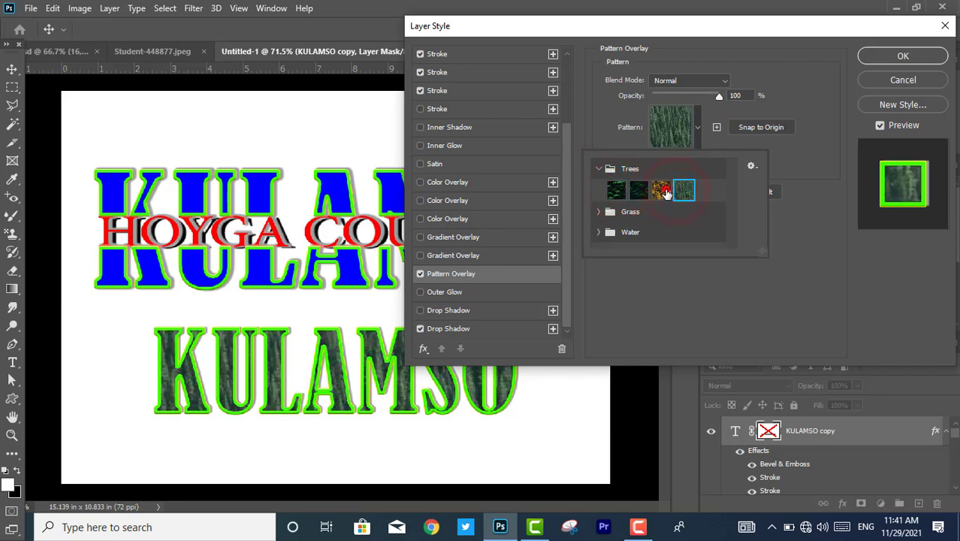
{"action": "left_click", "coordinate": [661, 191]}
{"action": "left_click", "coordinate": [697, 130]}
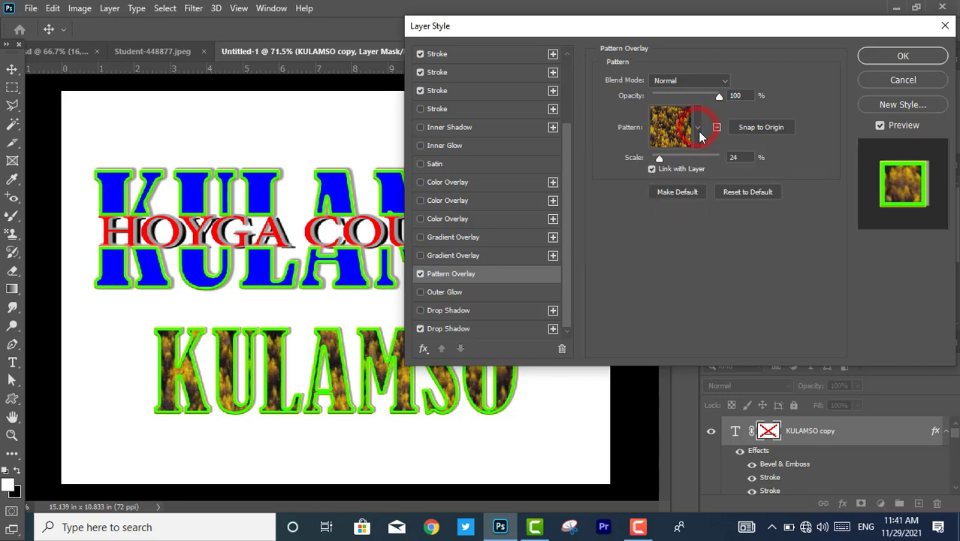
Step: Expand the Grass and Water pattern groups and set the KULAMSO copy's Pattern Overlay to the blue Water pattern
{"action": "left_click", "coordinate": [698, 130]}
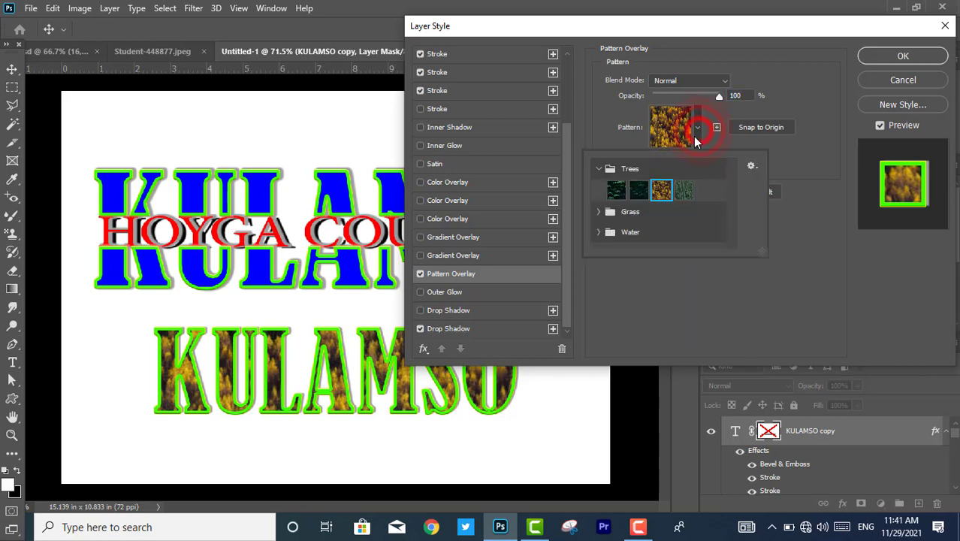
{"action": "left_click", "coordinate": [599, 213]}
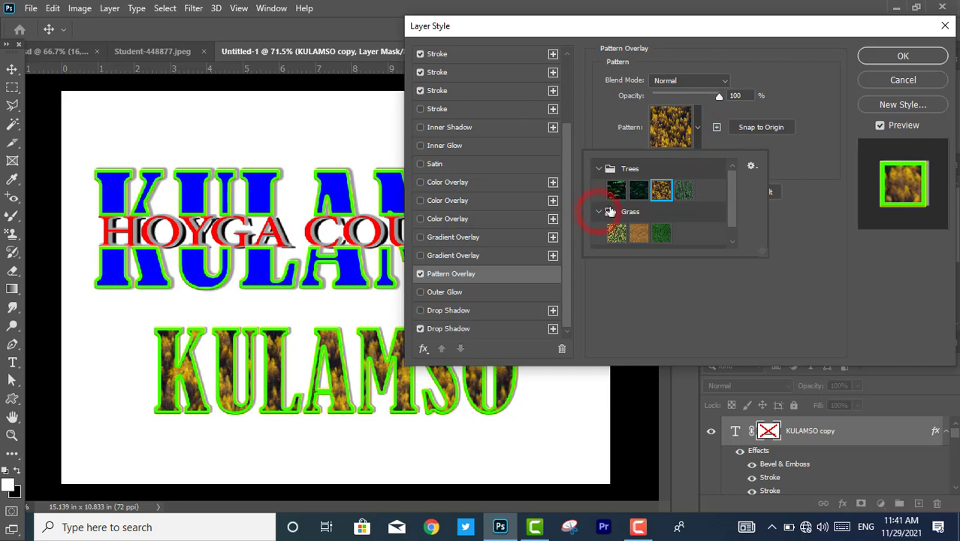
{"action": "left_click_drag", "start_coordinate": [727, 193], "coordinate": [728, 216]}
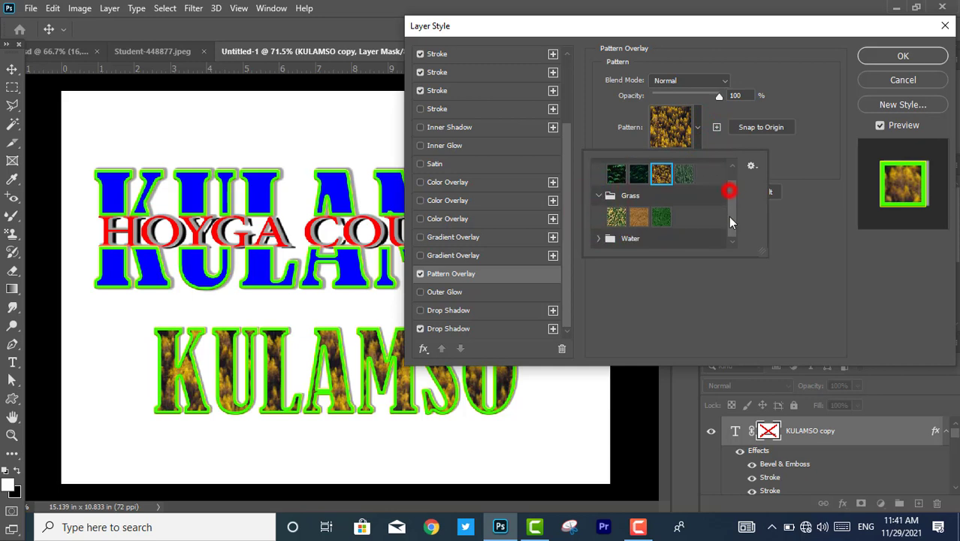
{"action": "left_click", "coordinate": [598, 239]}
{"action": "left_click_drag", "start_coordinate": [732, 197], "coordinate": [723, 251]}
{"action": "left_click", "coordinate": [661, 236]}
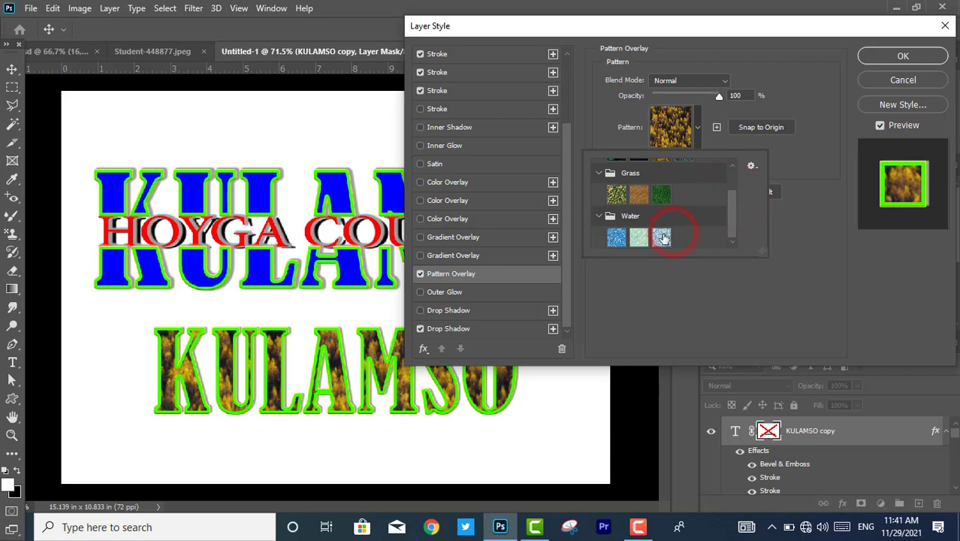
{"action": "left_click", "coordinate": [618, 237]}
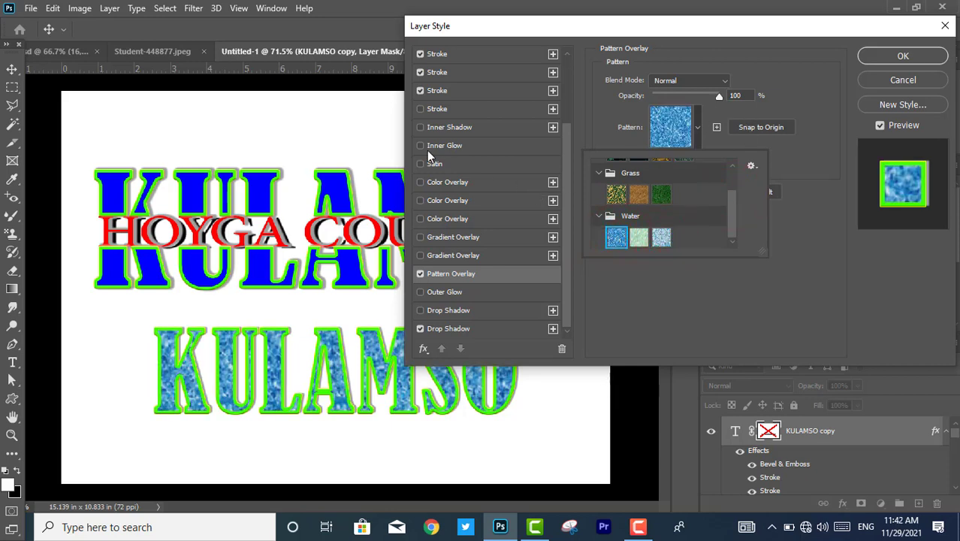
Step: Try Inner Glow and Inner Shadow on the KULAMSO copy, leaving both off, and turn off the Pattern Overlay
{"action": "left_click", "coordinate": [420, 144]}
{"action": "left_click", "coordinate": [420, 126]}
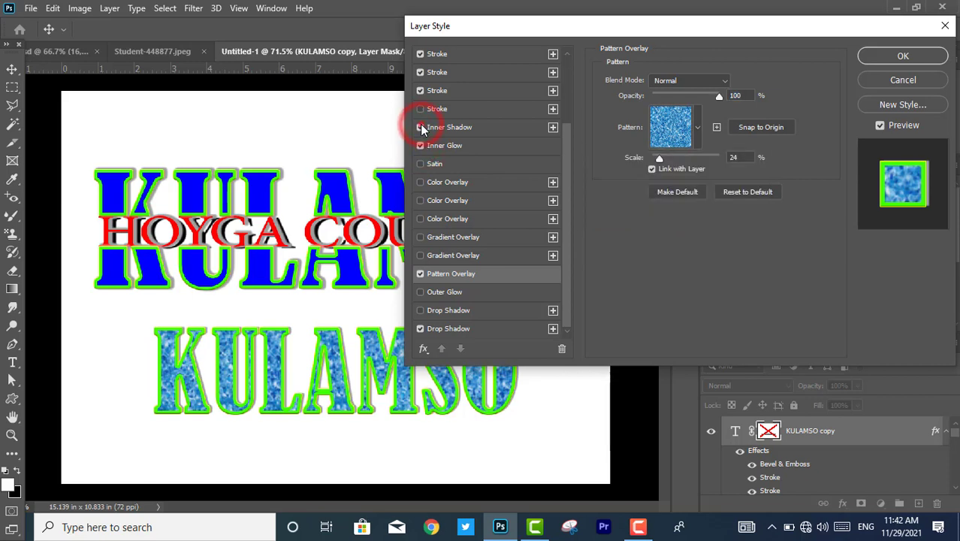
{"action": "left_click", "coordinate": [420, 127]}
{"action": "left_click", "coordinate": [420, 145]}
{"action": "left_click", "coordinate": [420, 273]}
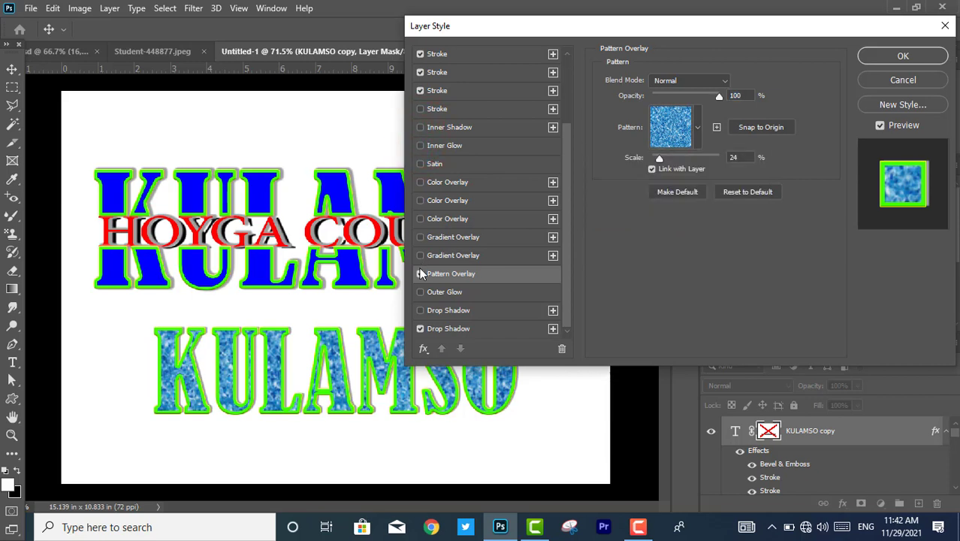
Step: Turn on the first Gradient Overlay of the KULAMSO copy and browse its Basics and Blues gradient presets
{"action": "left_click", "coordinate": [420, 237]}
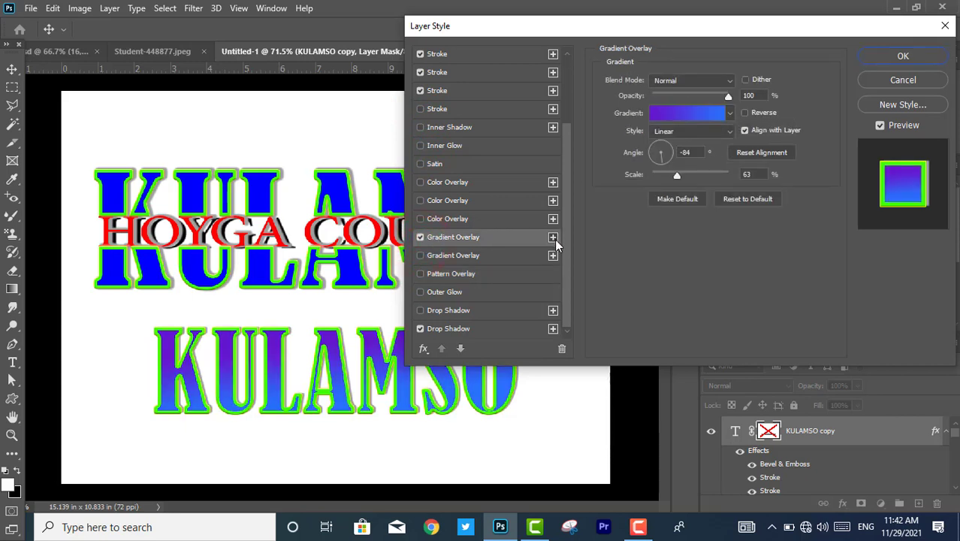
{"action": "left_click", "coordinate": [730, 114]}
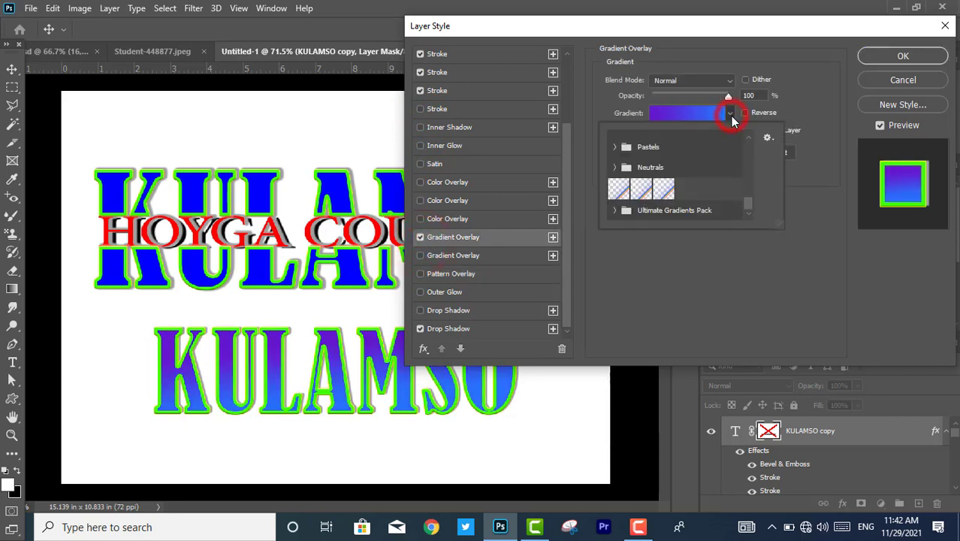
{"action": "left_click_drag", "start_coordinate": [747, 202], "coordinate": [744, 132]}
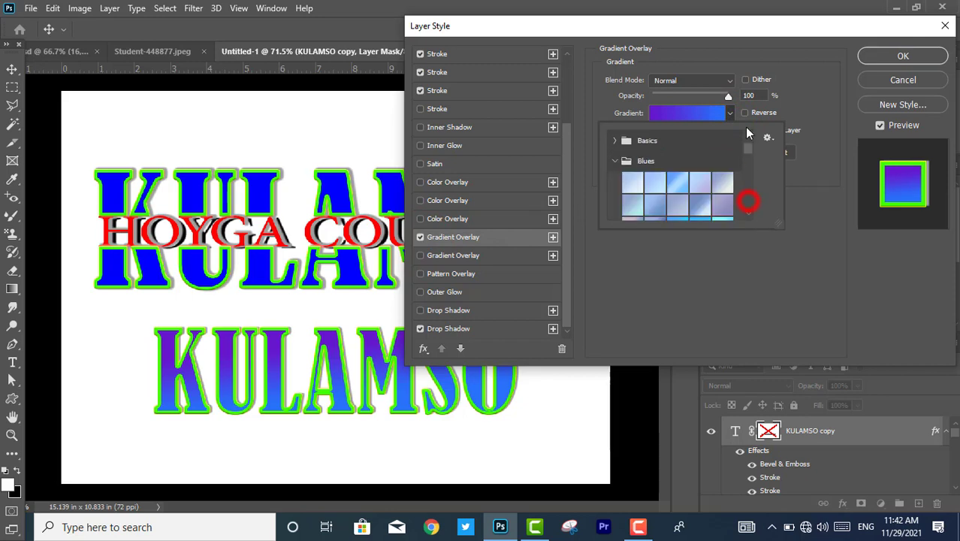
{"action": "left_click", "coordinate": [617, 161]}
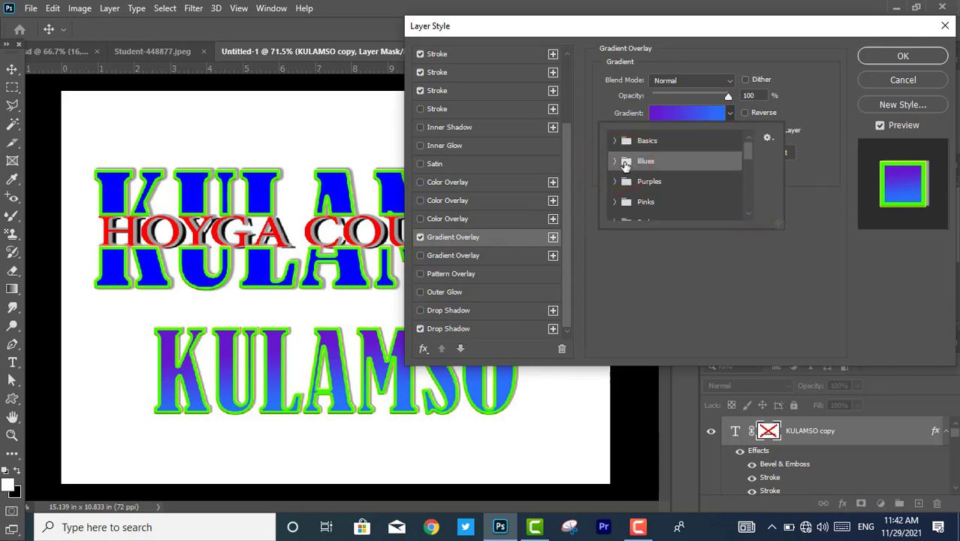
{"action": "left_click", "coordinate": [747, 154]}
{"action": "left_click", "coordinate": [614, 143]}
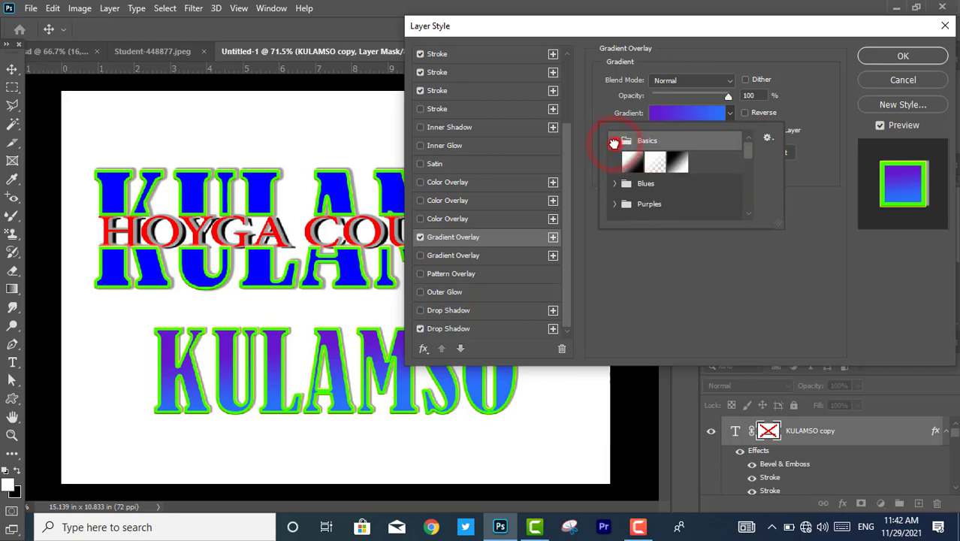
{"action": "left_click", "coordinate": [614, 142]}
{"action": "left_click", "coordinate": [614, 163]}
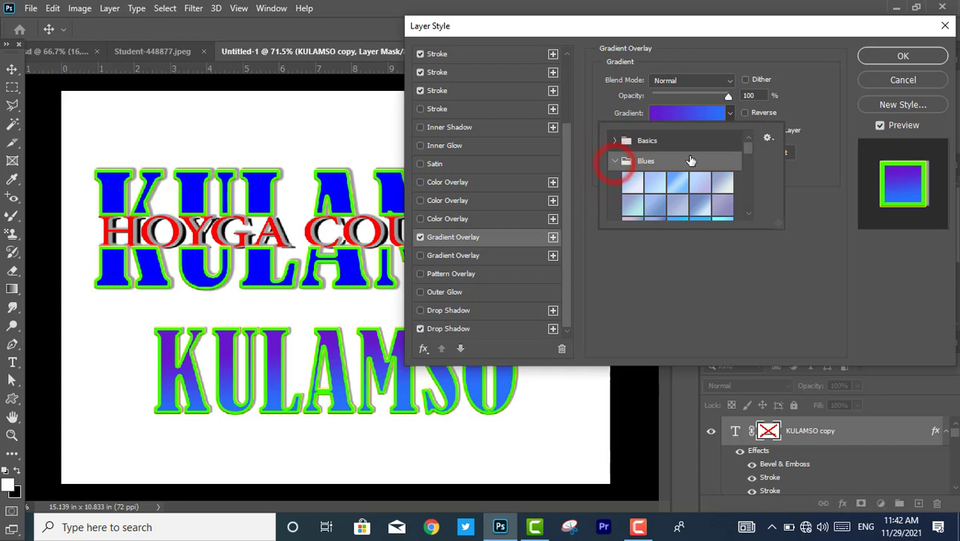
Step: Try two light Blues gradients on the KULAMSO copy at 100% opacity and turn off the Gradient Overlay
{"action": "left_click_drag", "start_coordinate": [748, 153], "coordinate": [747, 165]}
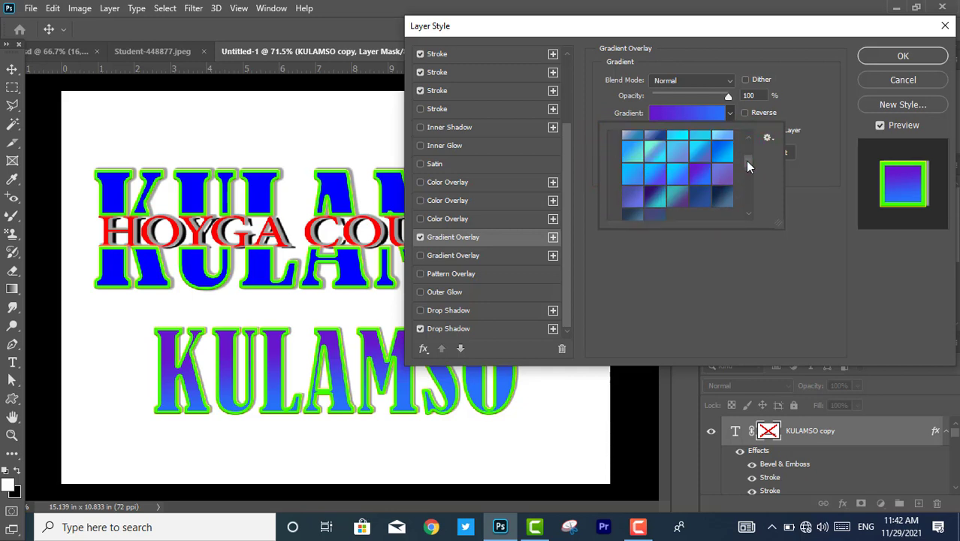
{"action": "left_click", "coordinate": [656, 153]}
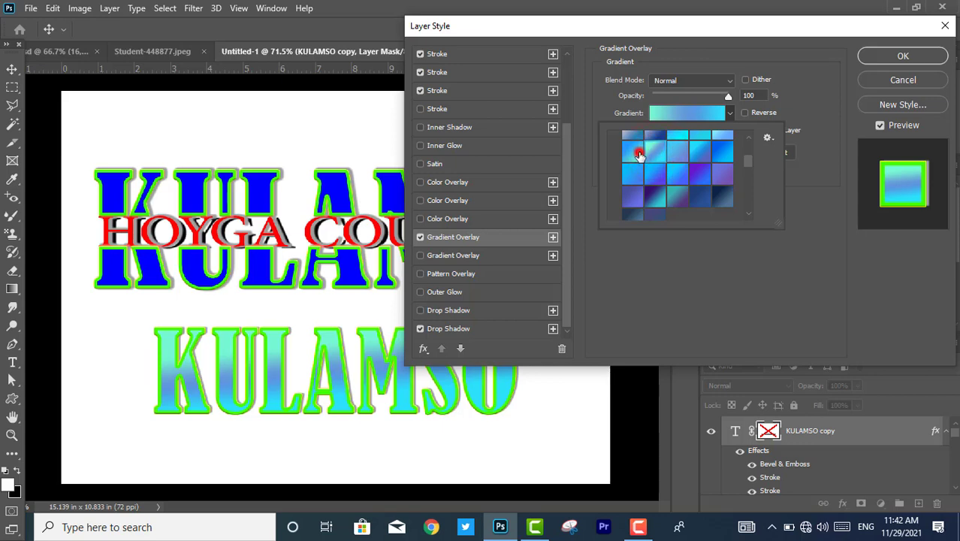
{"action": "left_click", "coordinate": [637, 152]}
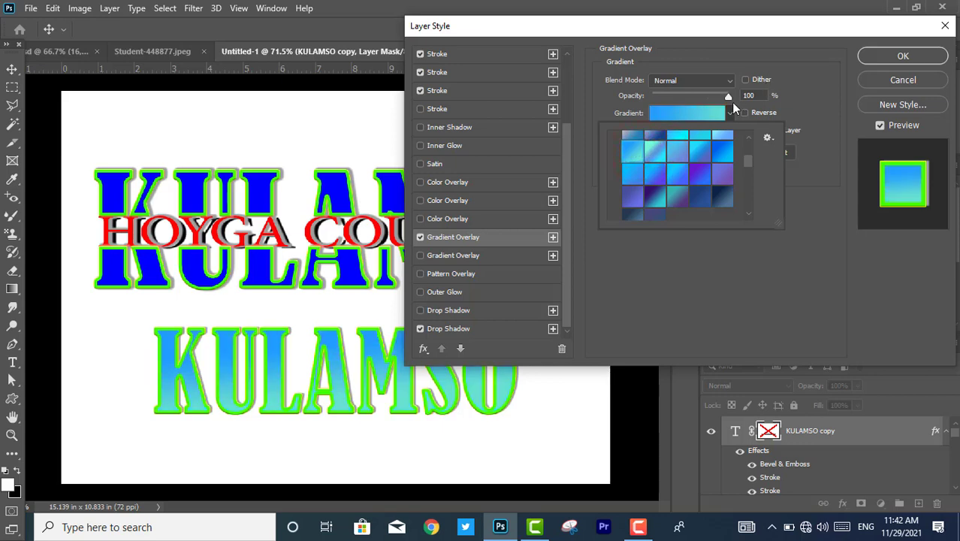
{"action": "left_click_drag", "start_coordinate": [728, 98], "coordinate": [803, 86]}
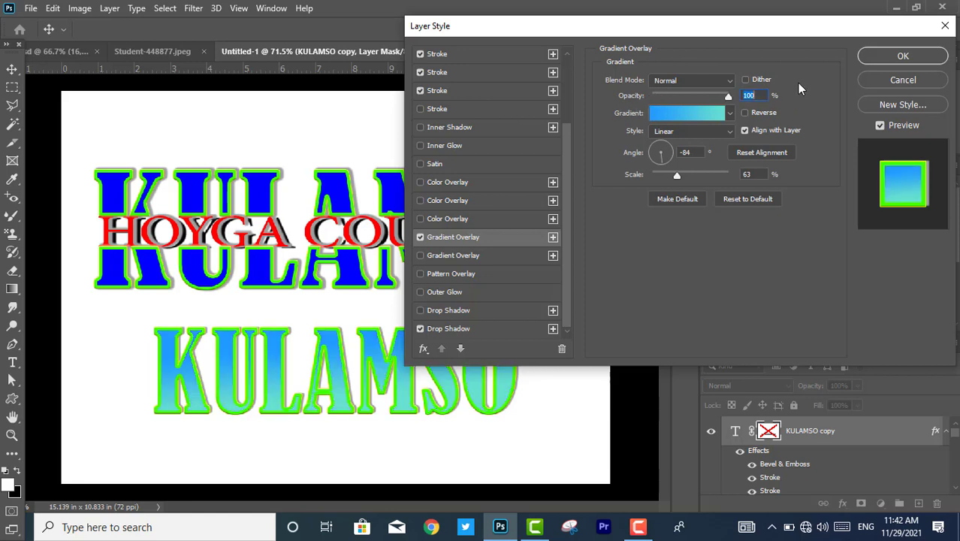
{"action": "left_click", "coordinate": [420, 236]}
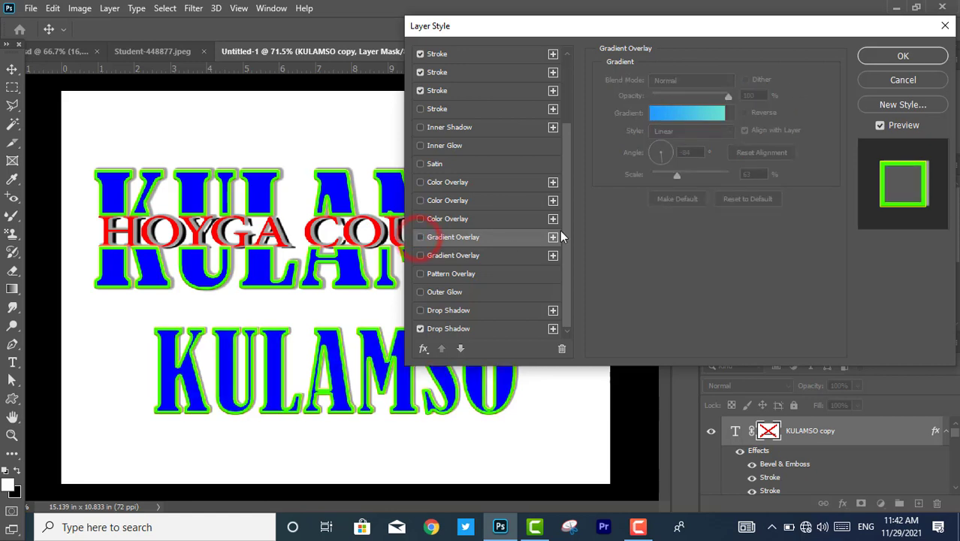
Step: Set the KULAMSO copy's lower Drop Shadow to a distance of 10 px, a spread of 100% and a size of 0 px
{"action": "left_click", "coordinate": [554, 328]}
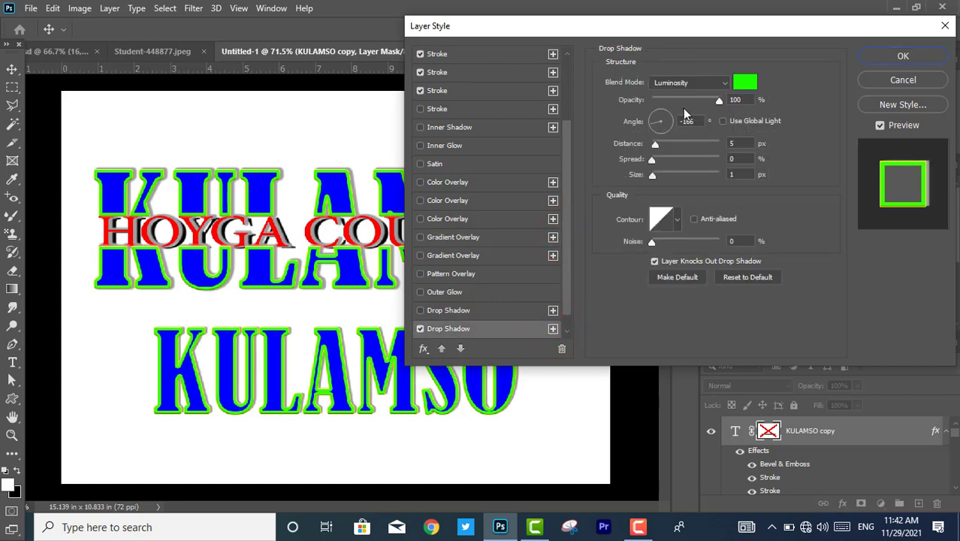
{"action": "left_click_drag", "start_coordinate": [655, 147], "coordinate": [692, 161]}
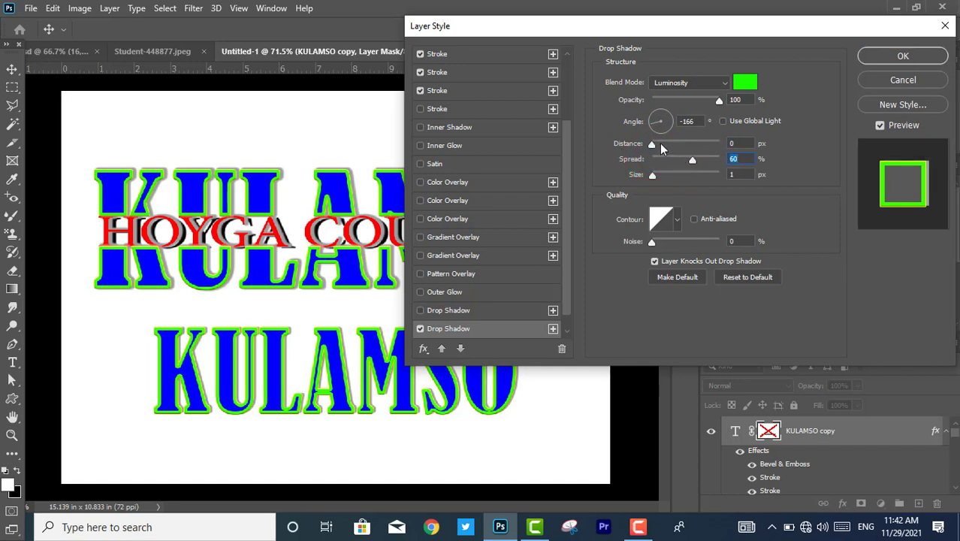
{"action": "left_click", "coordinate": [658, 142]}
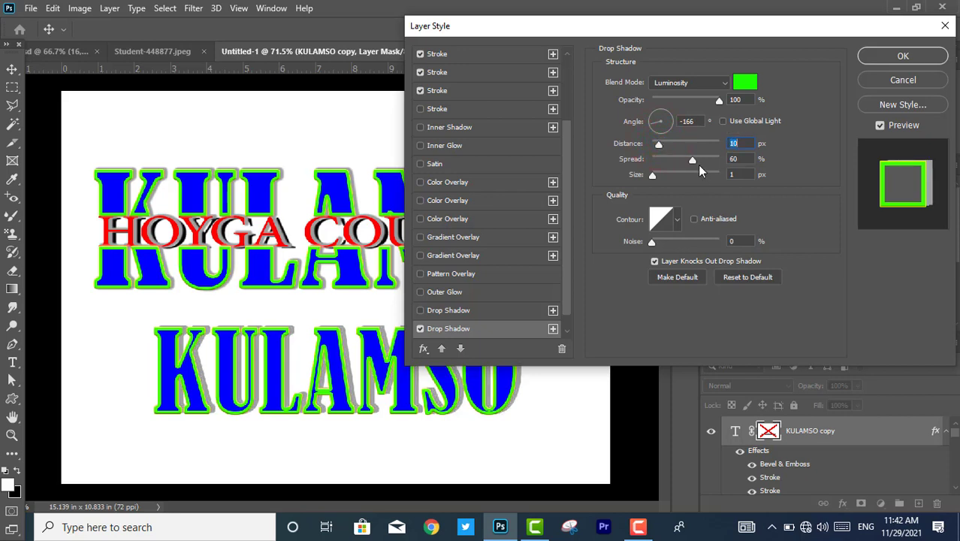
{"action": "left_click", "coordinate": [719, 163]}
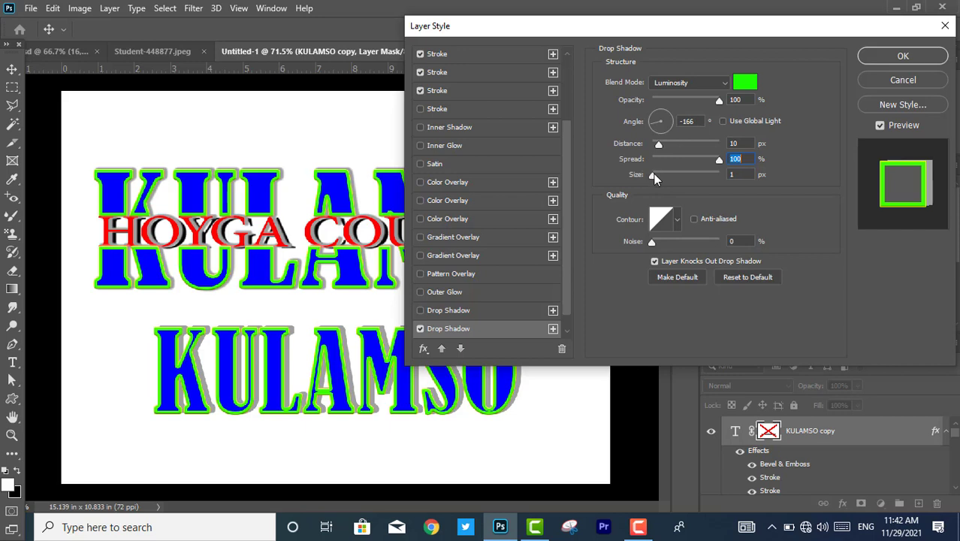
{"action": "mouse_move", "coordinate": [654, 174]}
{"action": "left_mouse_down"}
{"action": "mouse_move", "coordinate": [661, 176]}
{"action": "mouse_move", "coordinate": [652, 175]}
{"action": "left_mouse_up"}
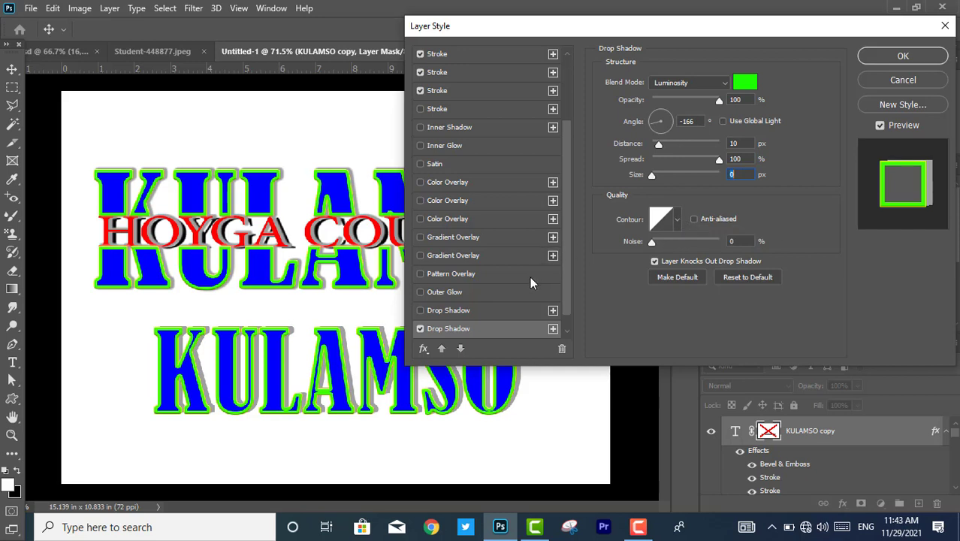
Step: Turn on the upper Drop Shadow of the KULAMSO copy, pick a contour preset for it and apply the layer style
{"action": "left_click", "coordinate": [420, 310]}
{"action": "left_click", "coordinate": [553, 310]}
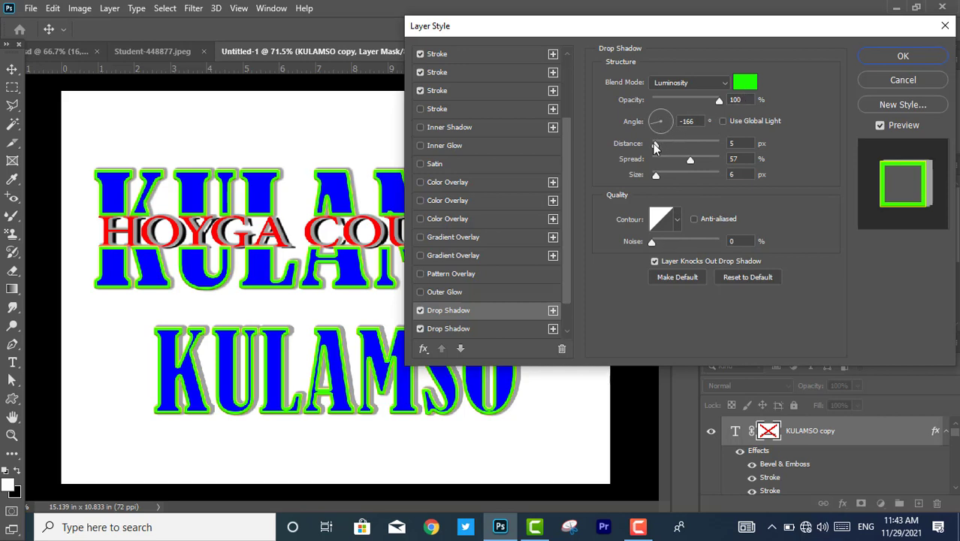
{"action": "left_click", "coordinate": [679, 219]}
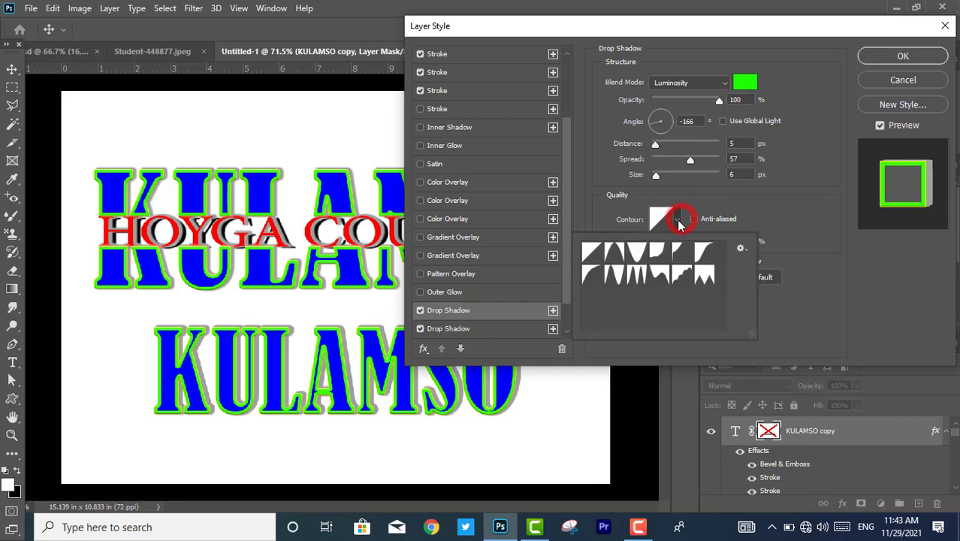
{"action": "left_click", "coordinate": [601, 250]}
{"action": "left_click", "coordinate": [914, 57]}
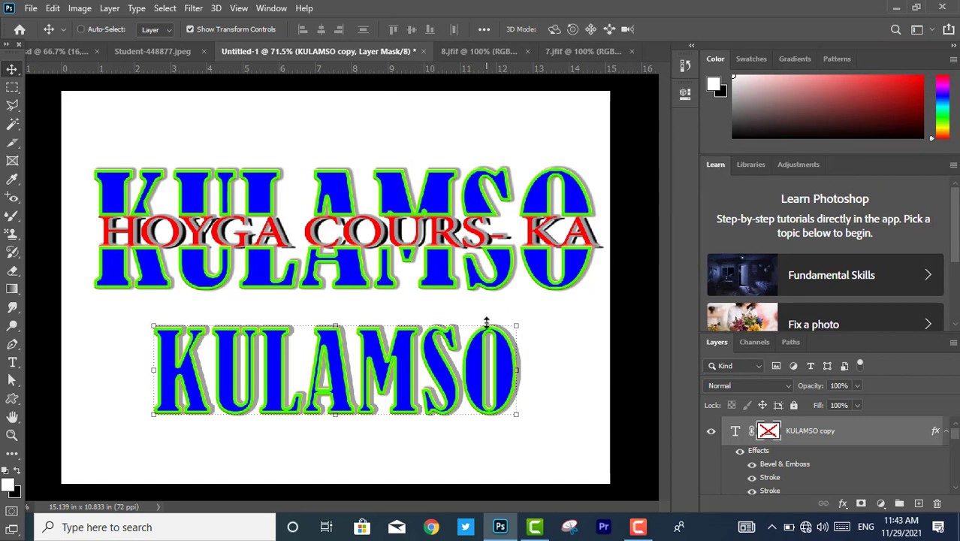
Step: Change the text color of the lower KULAMSO text to red ff0000 and commit the edit
{"action": "double_click", "coordinate": [445, 355]}
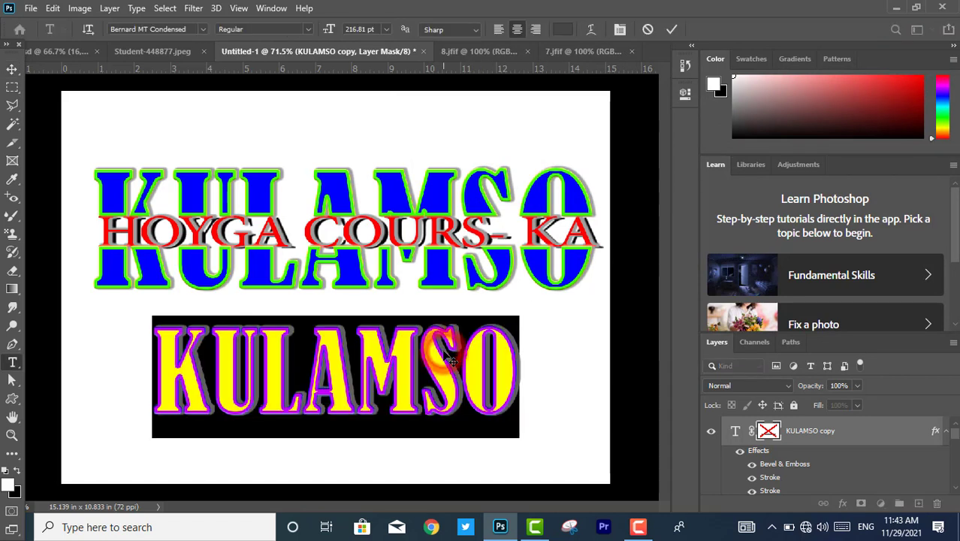
{"action": "left_click", "coordinate": [561, 30]}
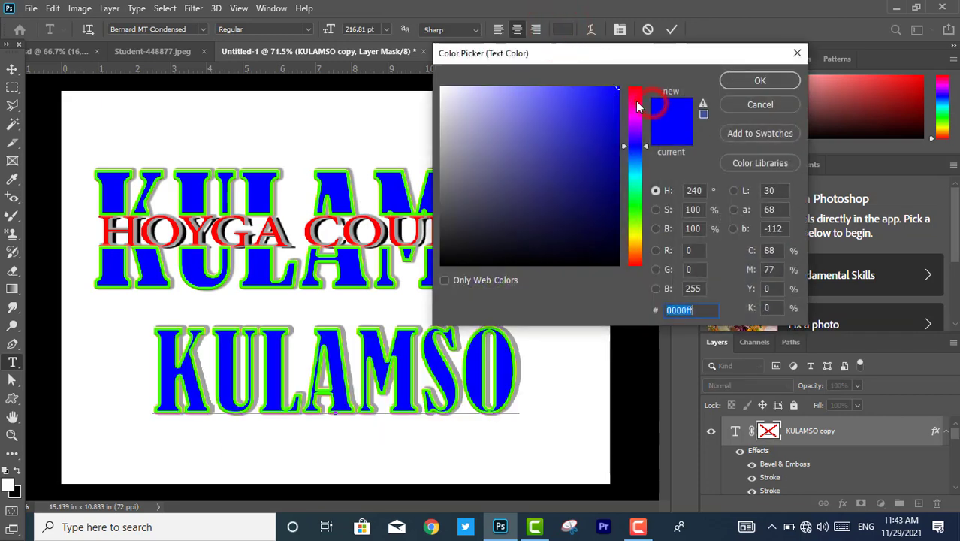
{"action": "left_click", "coordinate": [636, 101]}
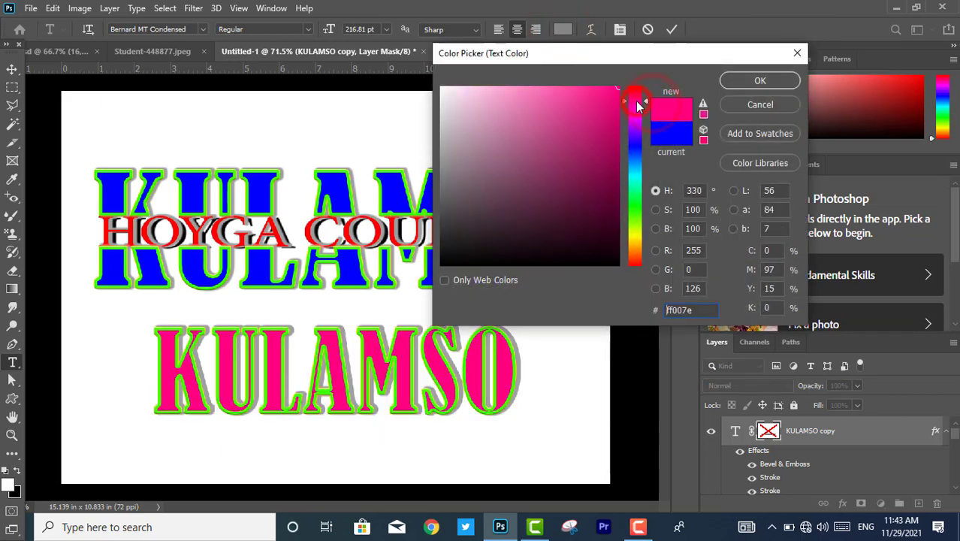
{"action": "left_click", "coordinate": [627, 222]}
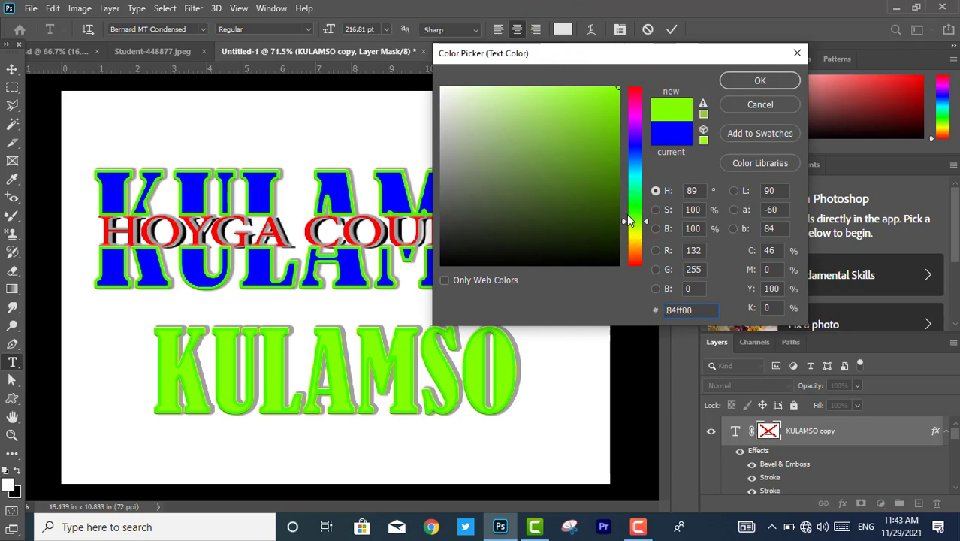
{"action": "left_click_drag", "start_coordinate": [627, 218], "coordinate": [602, 317]}
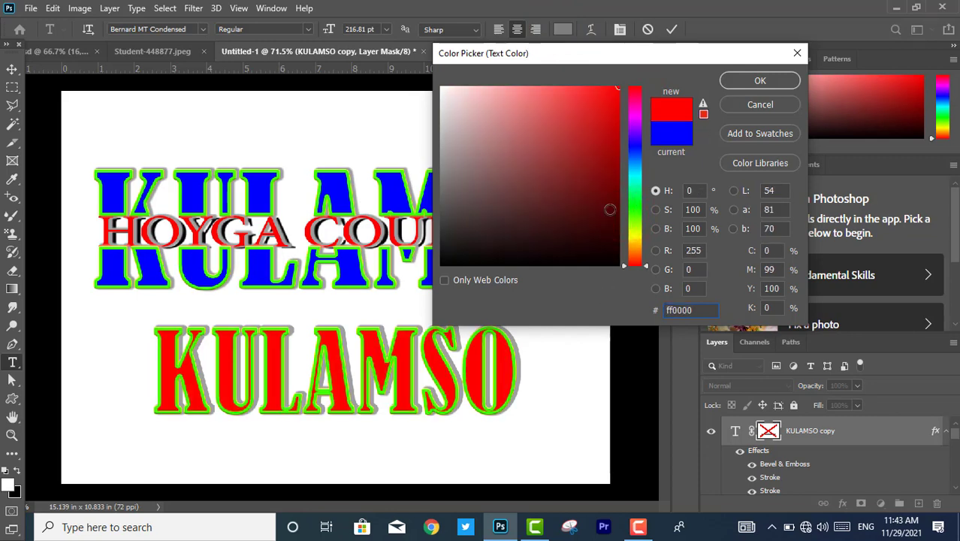
{"action": "left_click", "coordinate": [760, 82]}
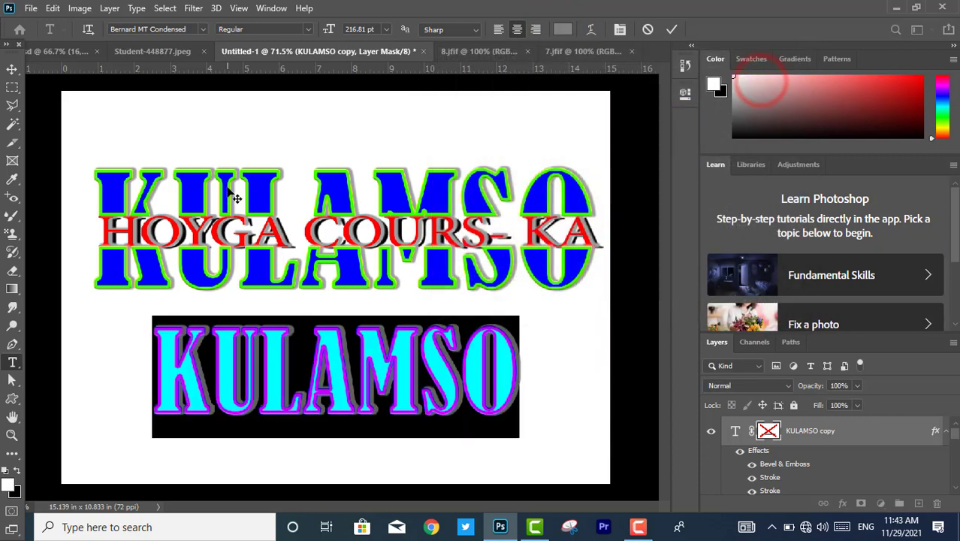
{"action": "left_click", "coordinate": [13, 71]}
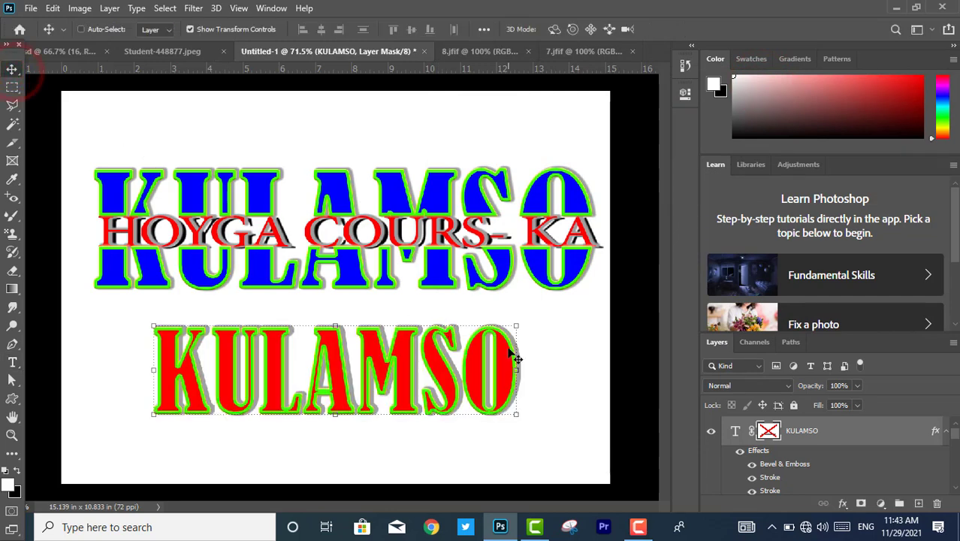
Step: Try an Arc warp on the lower KULAMSO text with -33% bend and +35% horizontal distortion, and cancel it
{"action": "double_click", "coordinate": [455, 346]}
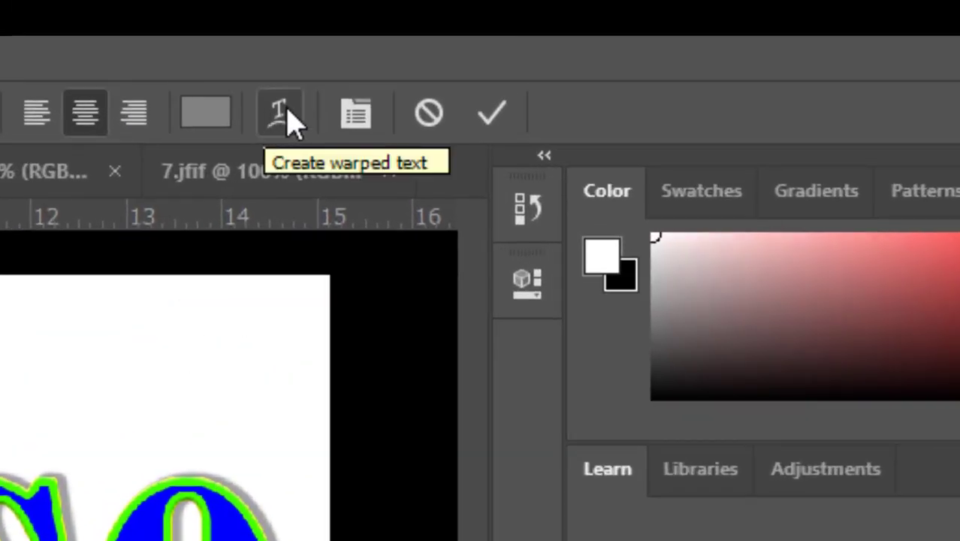
{"action": "left_click", "coordinate": [285, 114]}
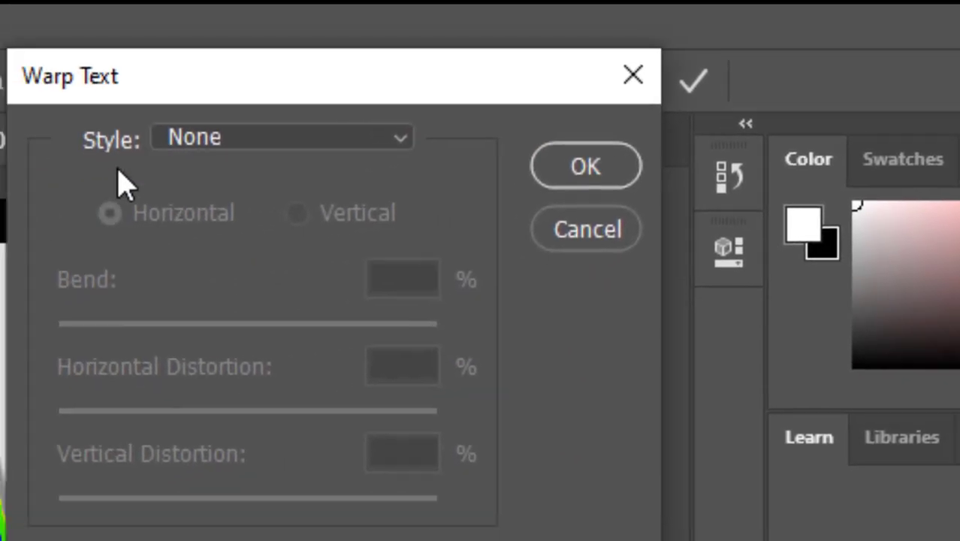
{"action": "left_click", "coordinate": [401, 138]}
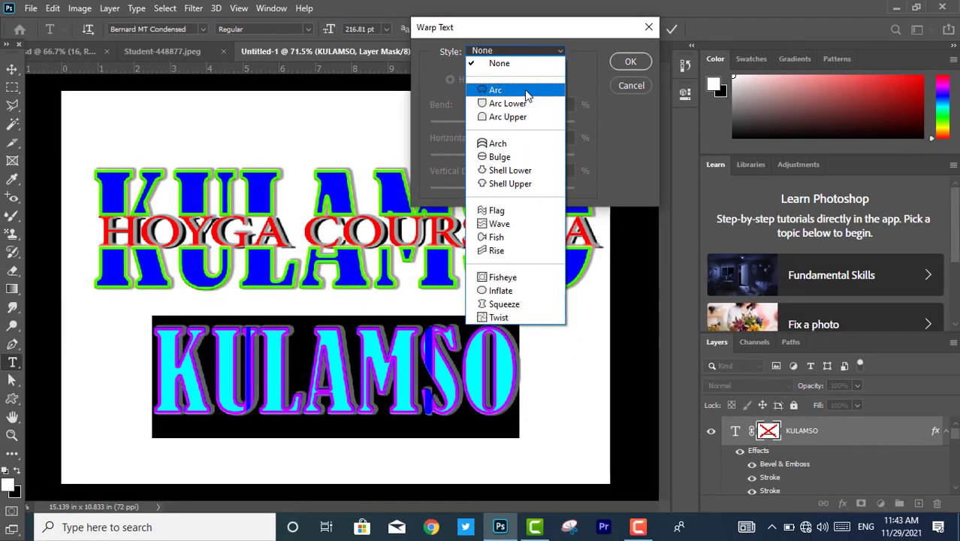
{"action": "left_click", "coordinate": [527, 97]}
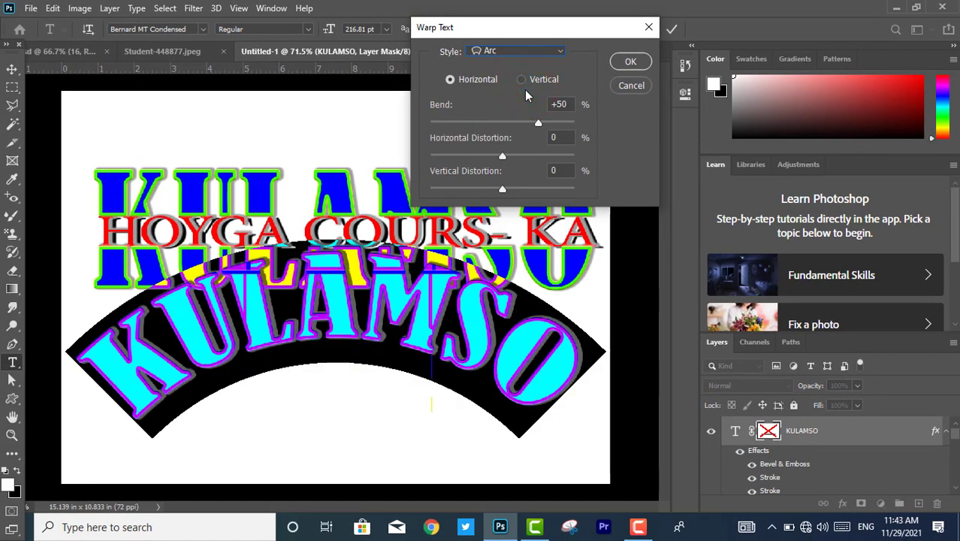
{"action": "left_click_drag", "start_coordinate": [537, 123], "coordinate": [478, 132]}
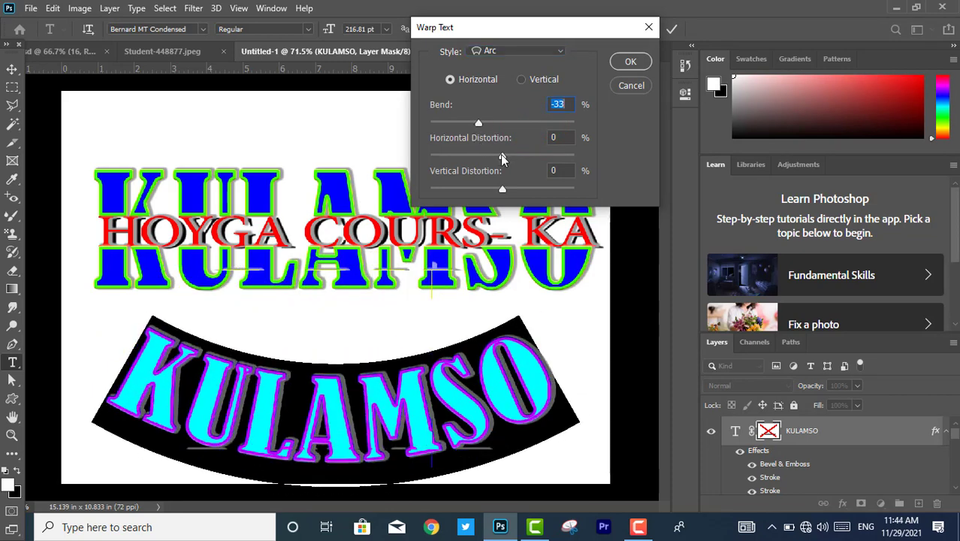
{"action": "left_click_drag", "start_coordinate": [502, 158], "coordinate": [528, 157]}
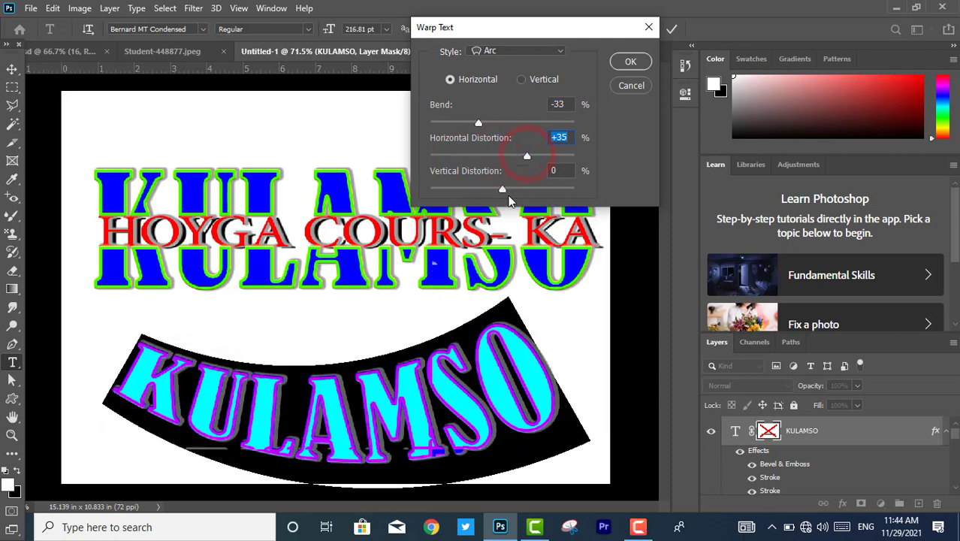
{"action": "mouse_move", "coordinate": [504, 191]}
{"action": "left_mouse_down"}
{"action": "mouse_move", "coordinate": [482, 191]}
{"action": "mouse_move", "coordinate": [507, 190]}
{"action": "left_mouse_up"}
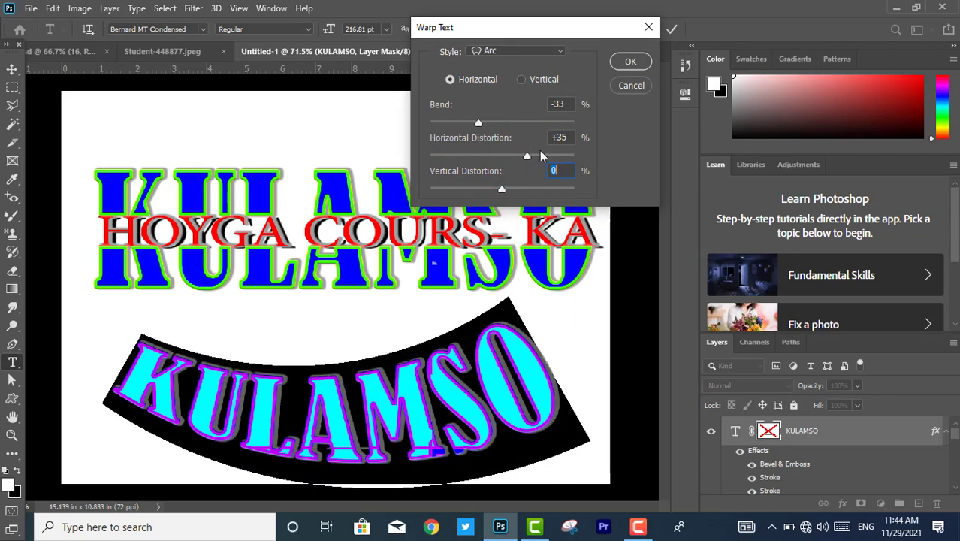
{"action": "left_click", "coordinate": [631, 85]}
Step: Apply a Fisheye warp with +50% bend to the lower KULAMSO text
{"action": "left_click", "coordinate": [590, 28]}
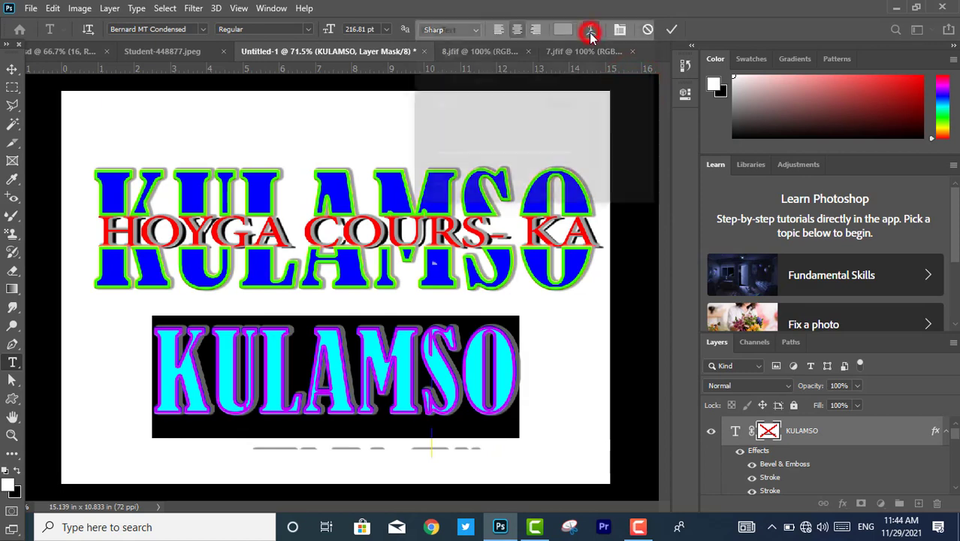
{"action": "left_click", "coordinate": [562, 57]}
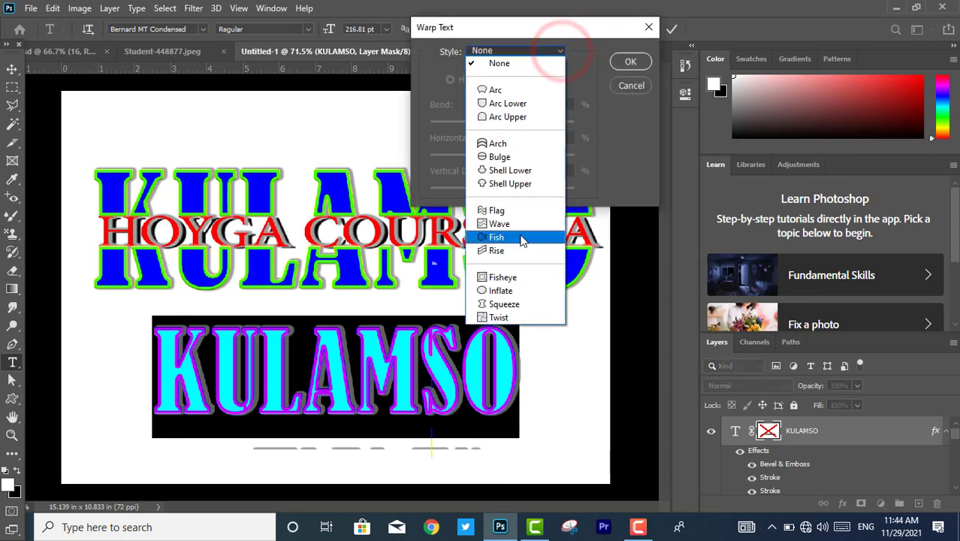
{"action": "left_click", "coordinate": [503, 278]}
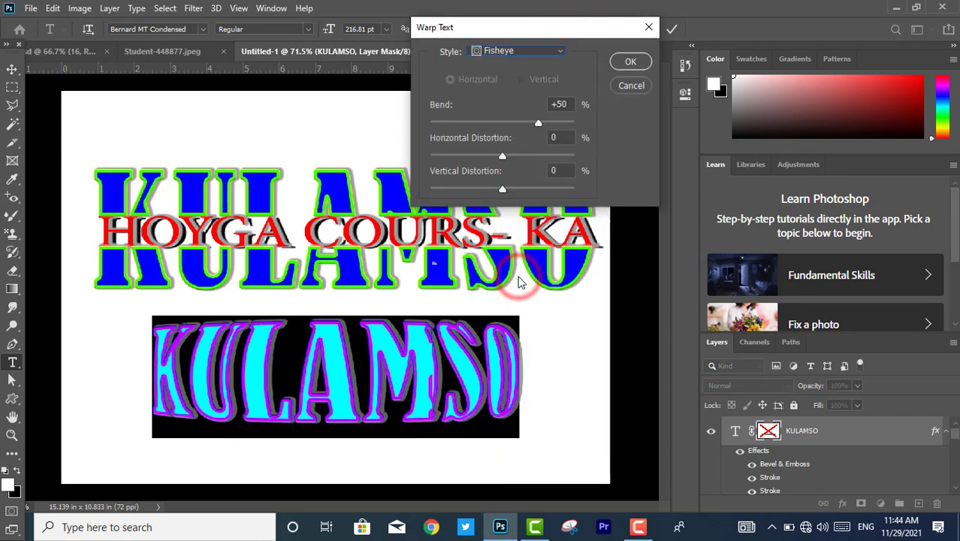
{"action": "left_click", "coordinate": [631, 62]}
{"action": "left_click", "coordinate": [450, 144]}
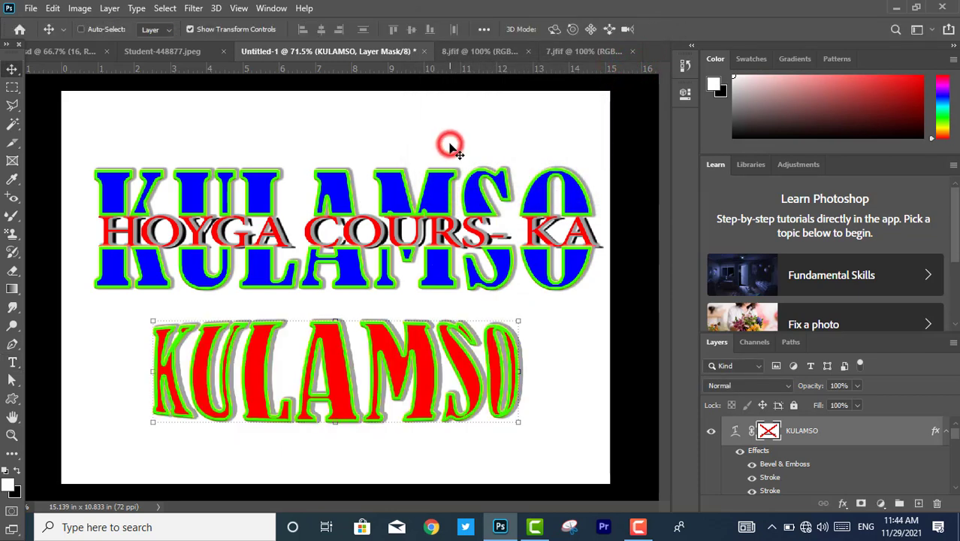
Step: Reopen the text warp of the lower KULAMSO and try the Shell Lower, Arc Lower, Arc Upper and Shell Upper styles
{"action": "double_click", "coordinate": [439, 351]}
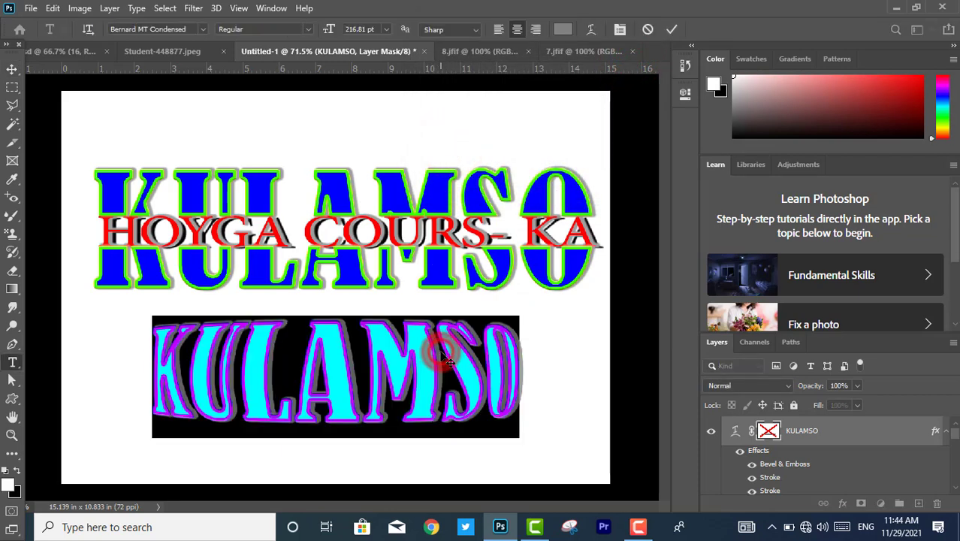
{"action": "left_click", "coordinate": [592, 29]}
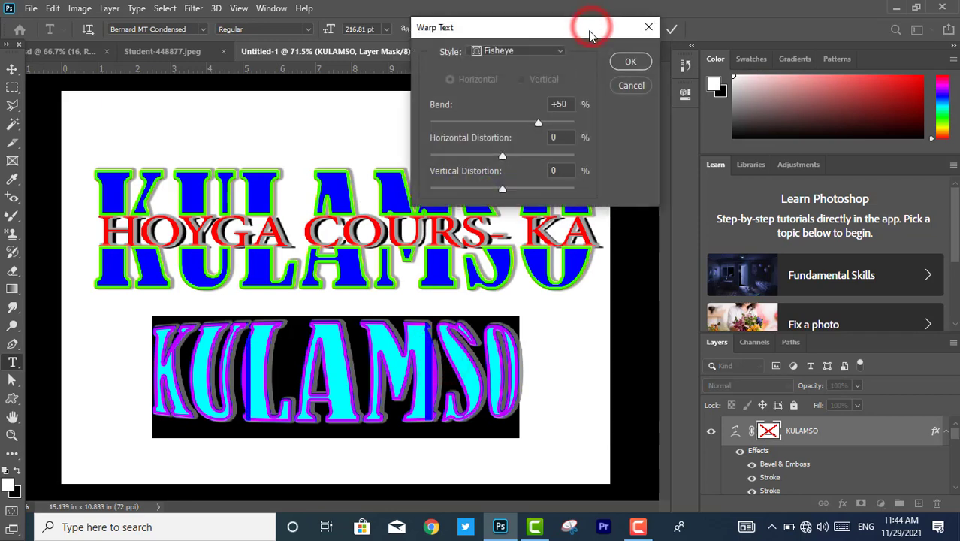
{"action": "left_click", "coordinate": [559, 50]}
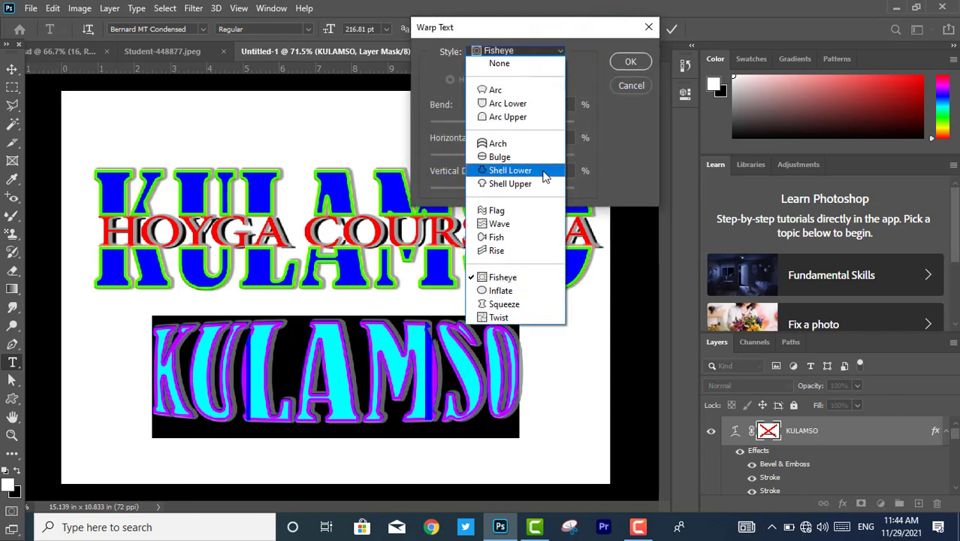
{"action": "left_click", "coordinate": [544, 172]}
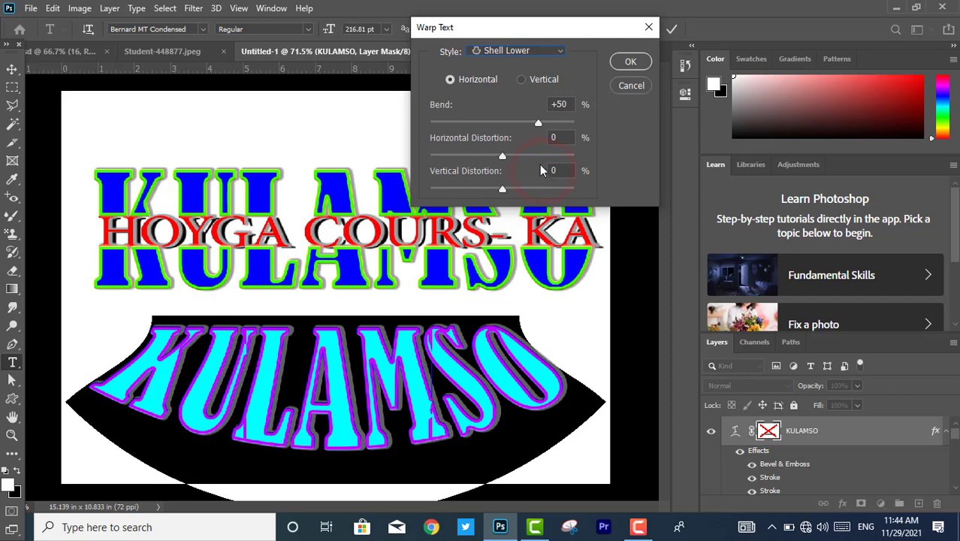
{"action": "left_click", "coordinate": [561, 51]}
{"action": "left_click", "coordinate": [530, 104]}
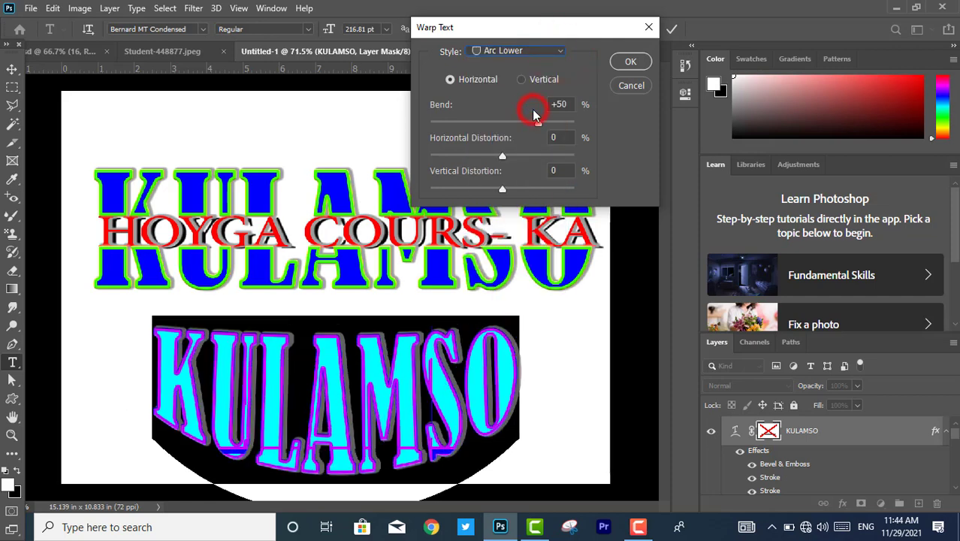
{"action": "left_click", "coordinate": [560, 51]}
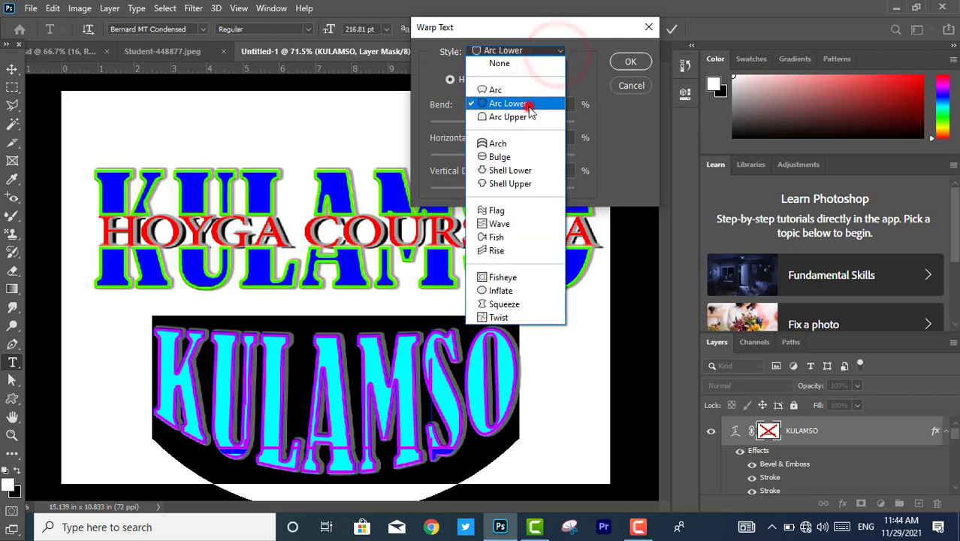
{"action": "left_click", "coordinate": [531, 116]}
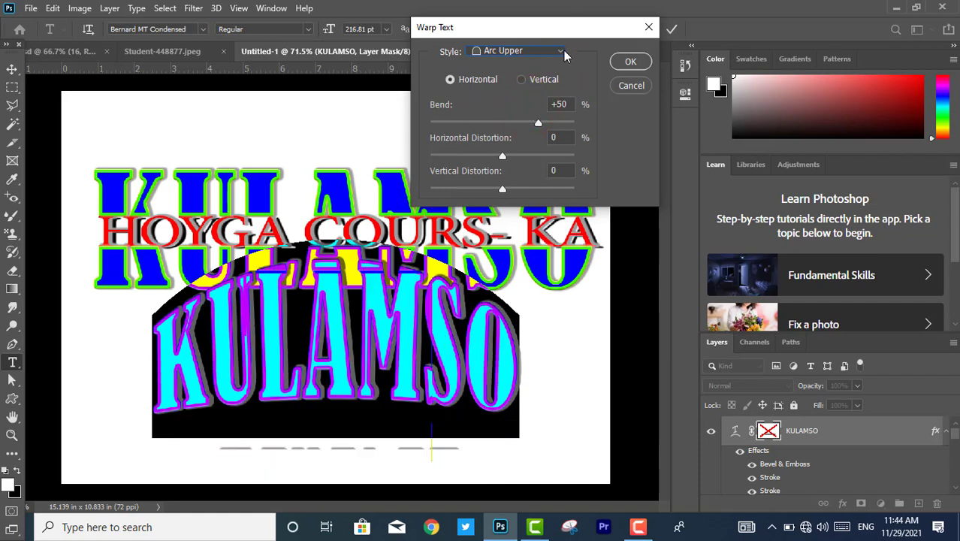
{"action": "left_click", "coordinate": [562, 52]}
{"action": "left_click", "coordinate": [518, 172]}
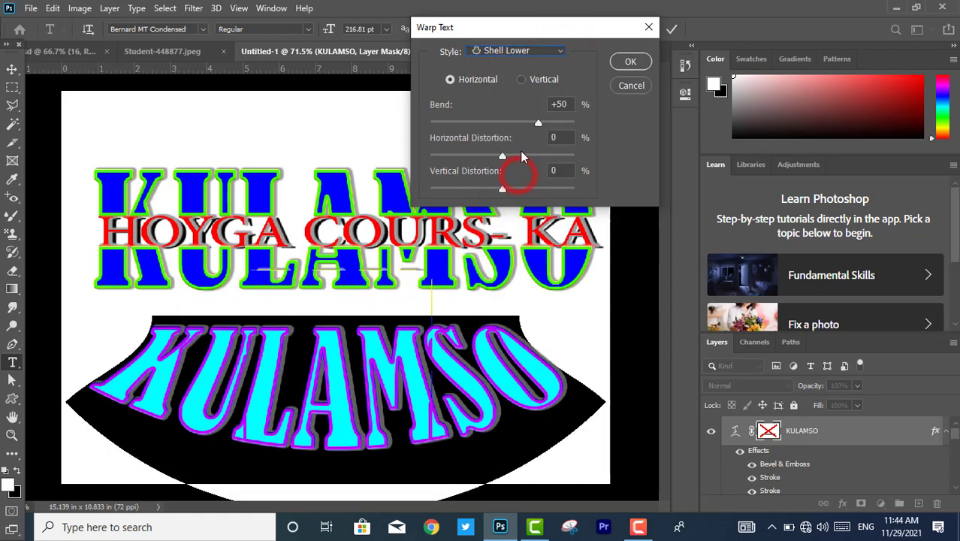
{"action": "left_click", "coordinate": [560, 51]}
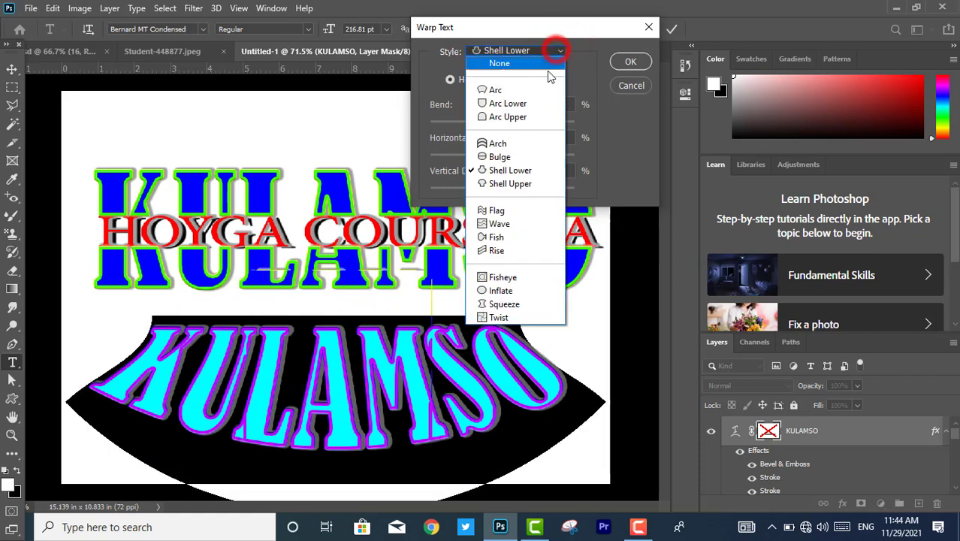
{"action": "left_click", "coordinate": [530, 184]}
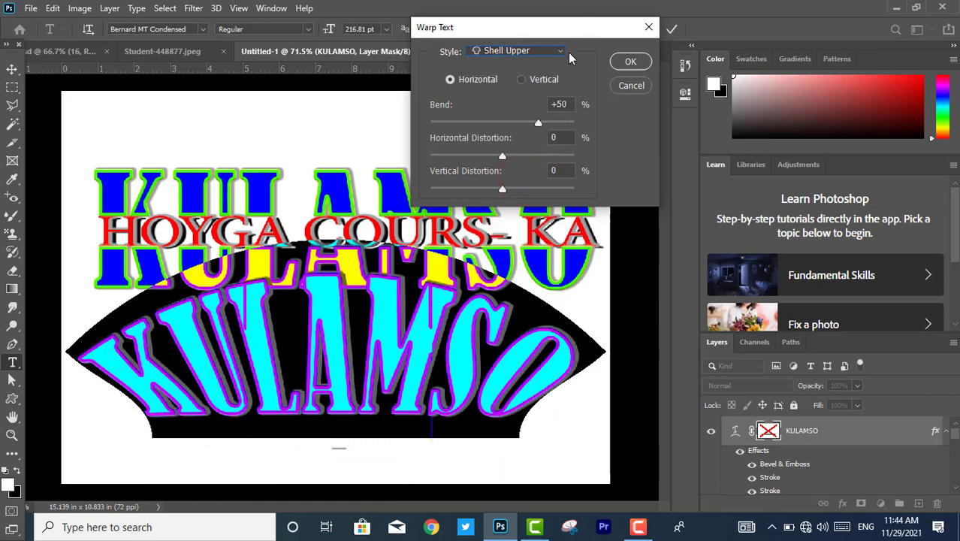
Step: Warp the lower KULAMSO text with the Wave style at +100% bend and +17% horizontal distortion
{"action": "left_click", "coordinate": [562, 51]}
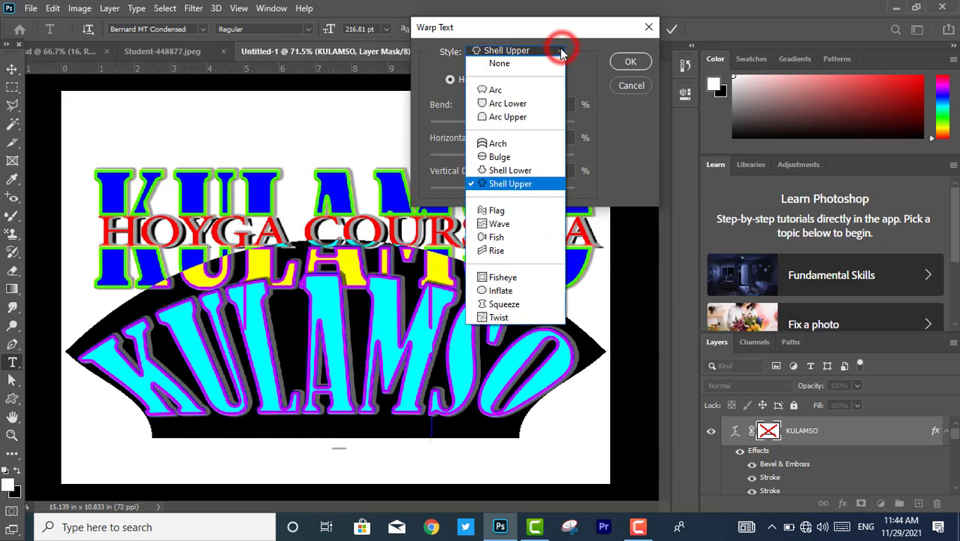
{"action": "left_click", "coordinate": [522, 224]}
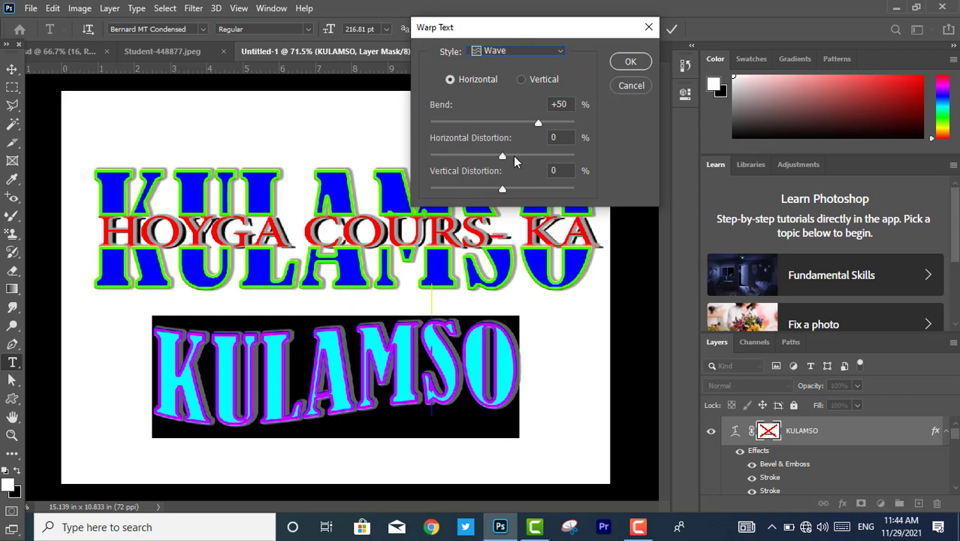
{"action": "left_click_drag", "start_coordinate": [504, 156], "coordinate": [514, 156]}
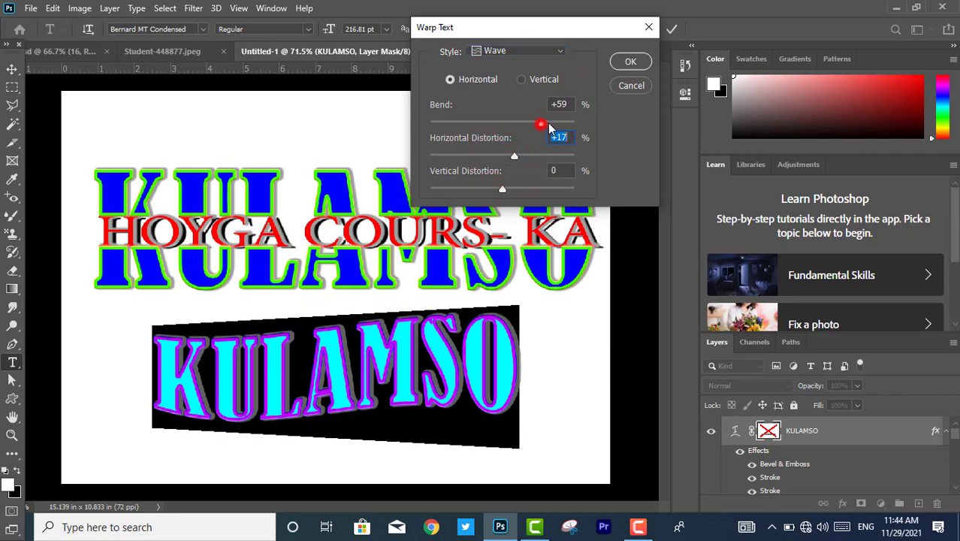
{"action": "left_click_drag", "start_coordinate": [549, 128], "coordinate": [575, 123]}
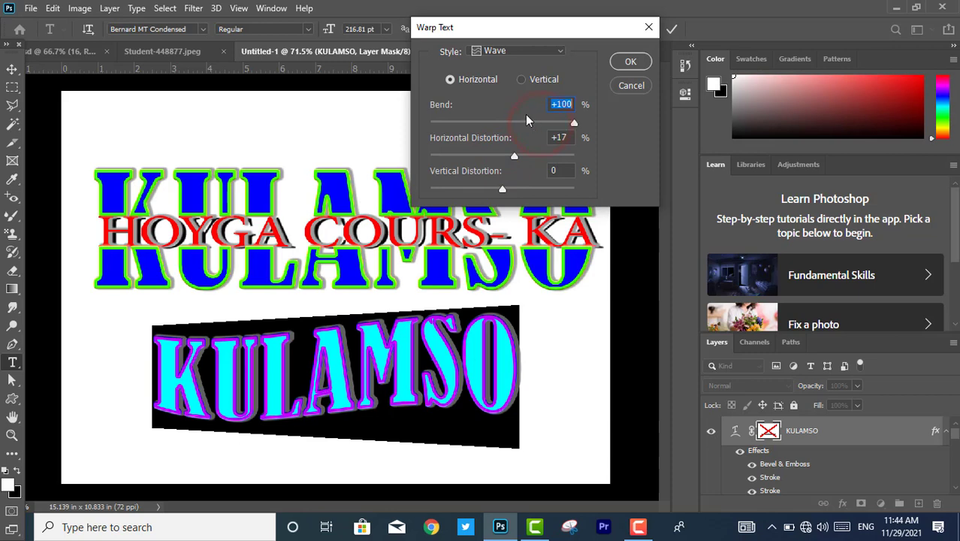
{"action": "left_click", "coordinate": [629, 64]}
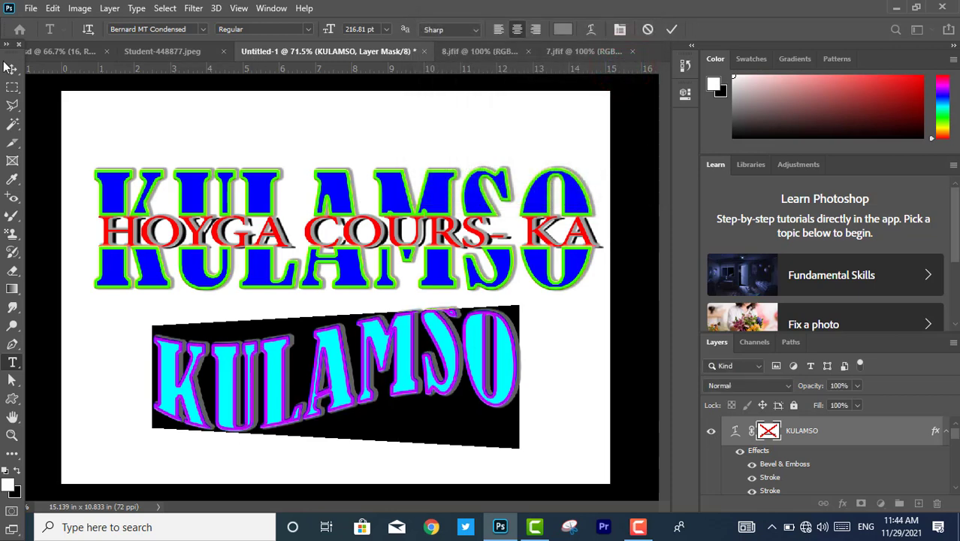
{"action": "left_click", "coordinate": [11, 68]}
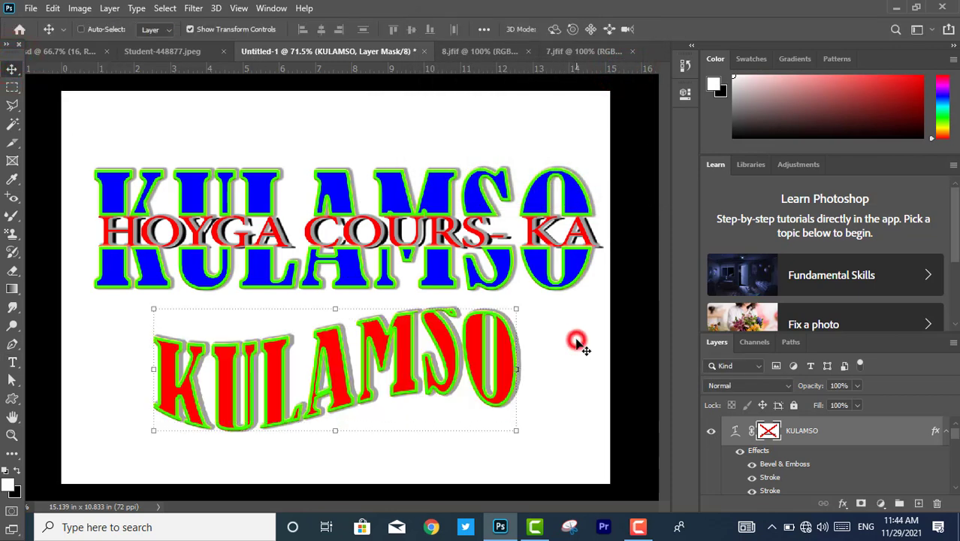